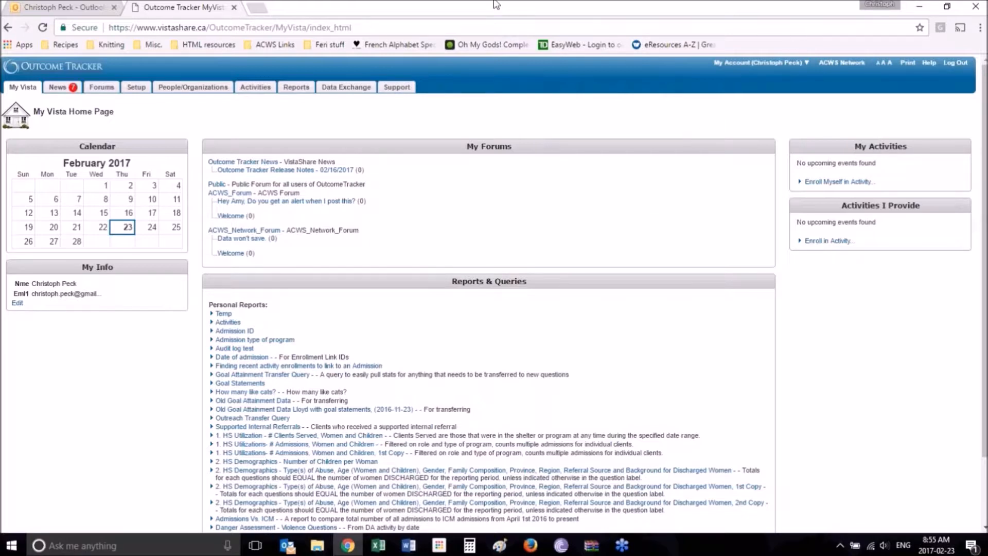
Start a new query in the reports area and title it "Test Exit for Video".
{"action": "left_click", "coordinate": [297, 91]}
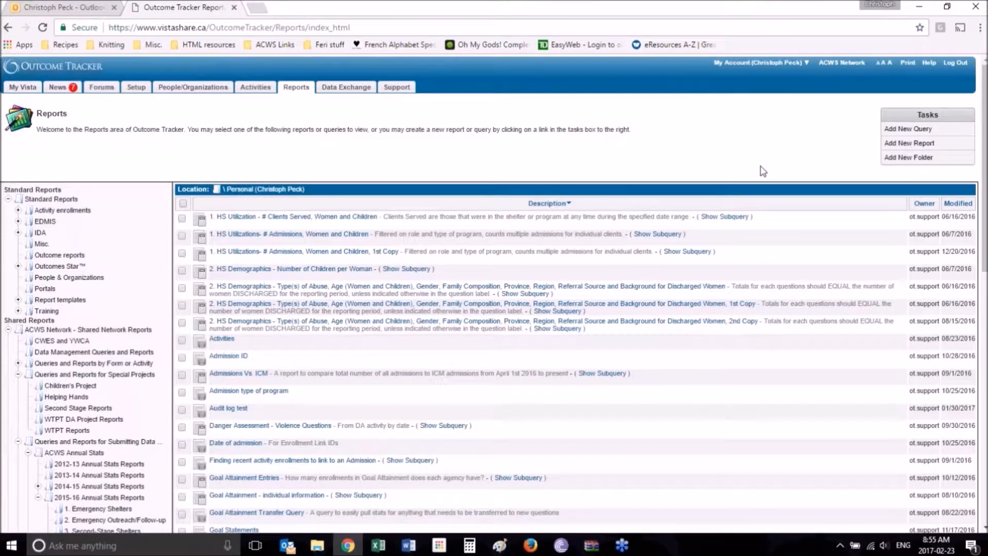
{"action": "left_click", "coordinate": [912, 135]}
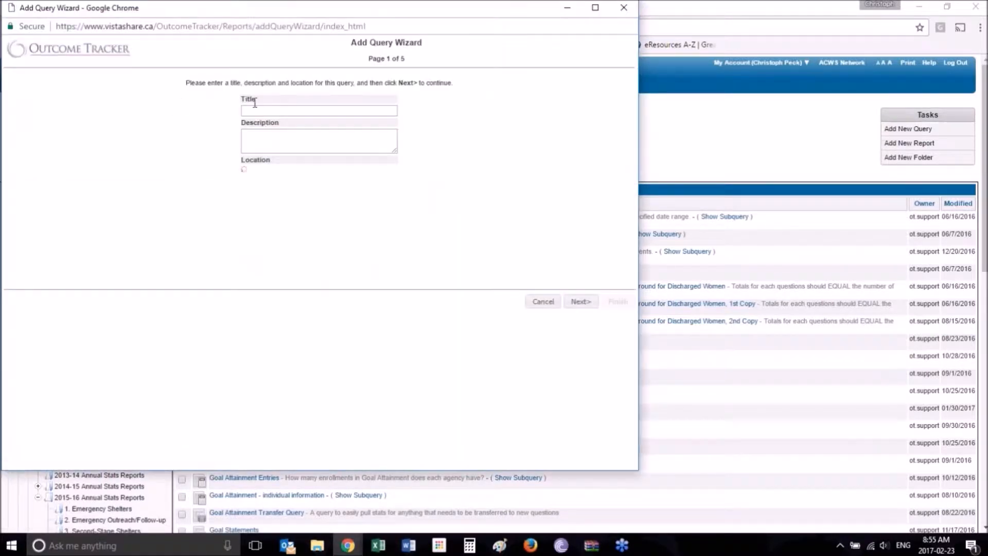
{"action": "left_click", "coordinate": [258, 109]}
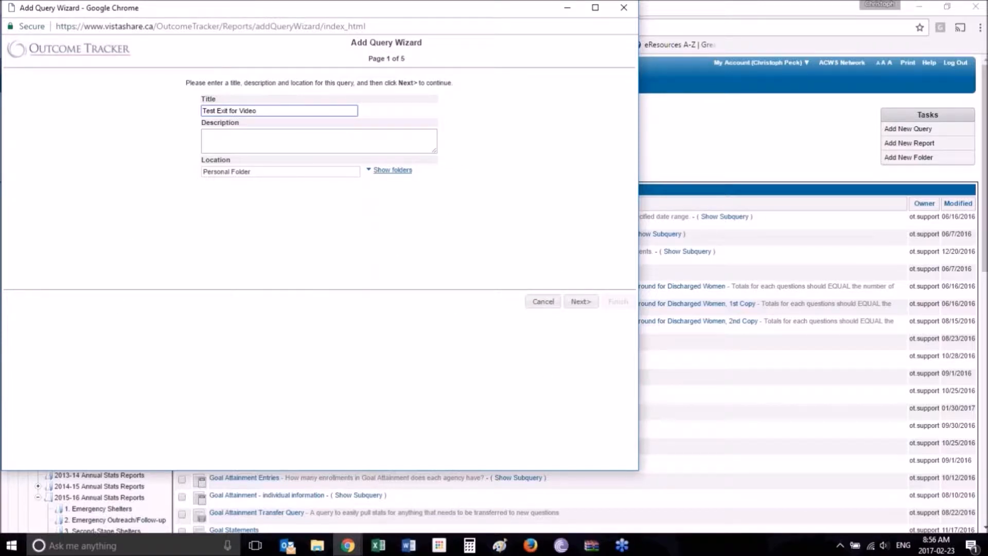
Try the shared Case Notes folder as the query's location, set it back to Personal Folder and continue to column selection.
{"action": "left_click", "coordinate": [390, 170]}
{"action": "left_click", "coordinate": [209, 188]}
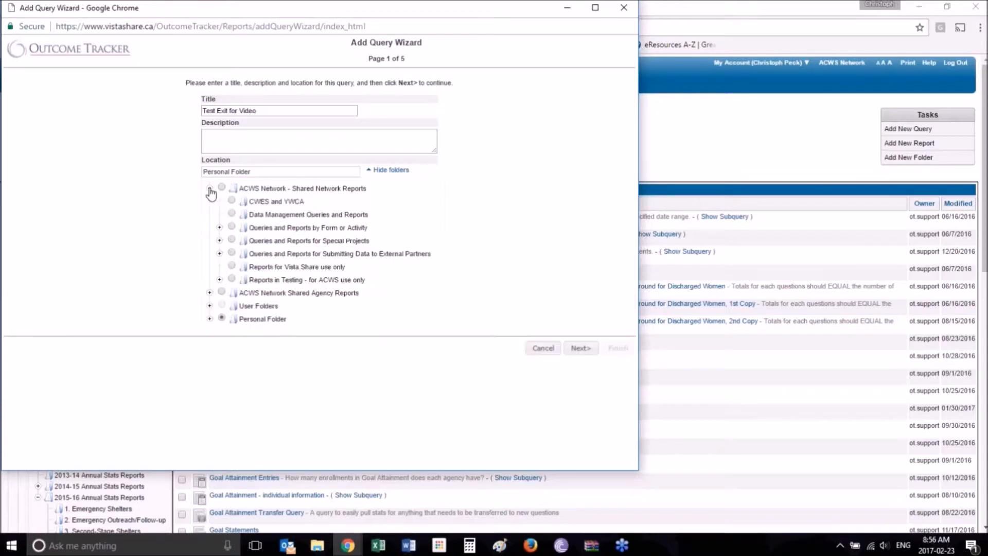
{"action": "left_click", "coordinate": [219, 228]}
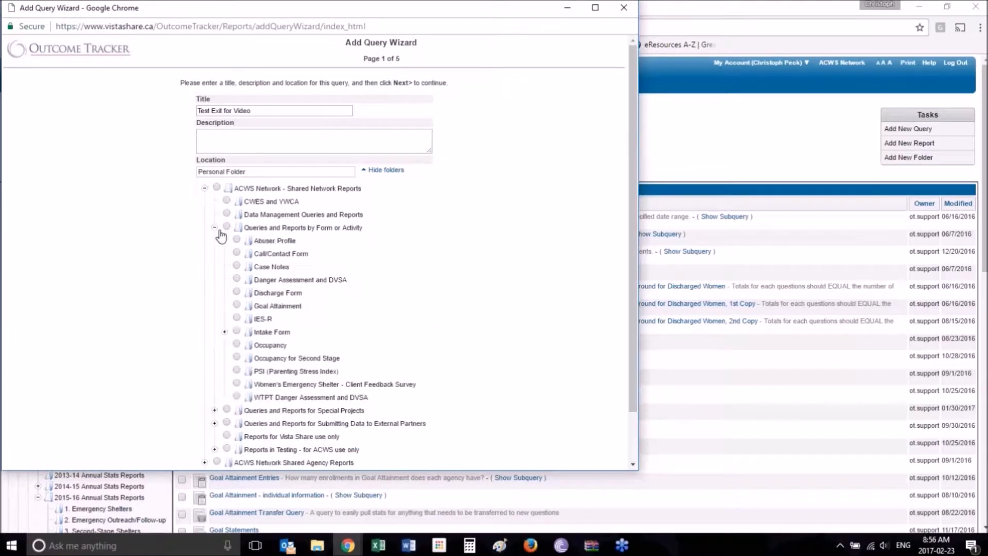
{"action": "left_click", "coordinate": [236, 266]}
{"action": "scroll", "coordinate": [220, 208], "scroll_direction": "down", "scroll_amount": 1}
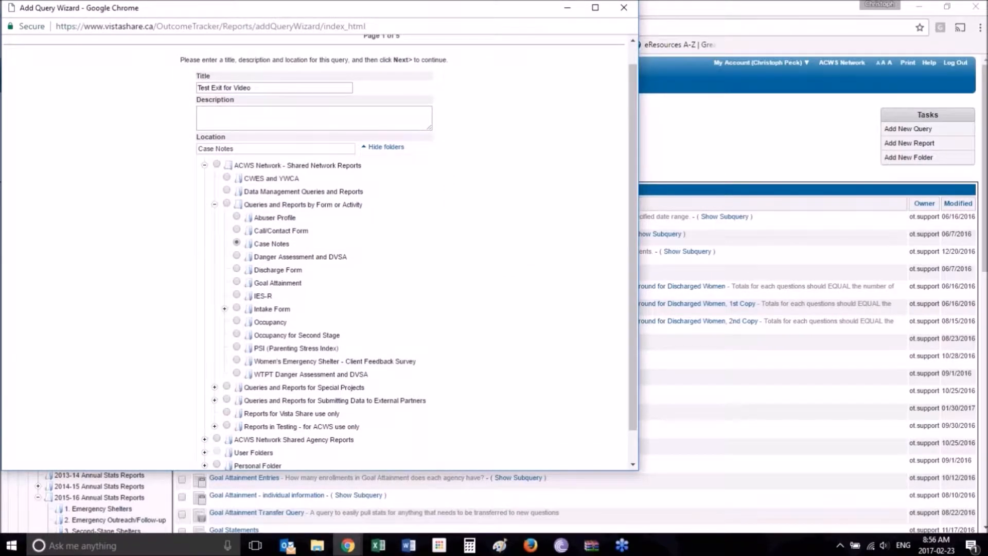
{"action": "scroll", "coordinate": [314, 309], "scroll_direction": "down", "scroll_amount": 2}
{"action": "left_click", "coordinate": [217, 431]}
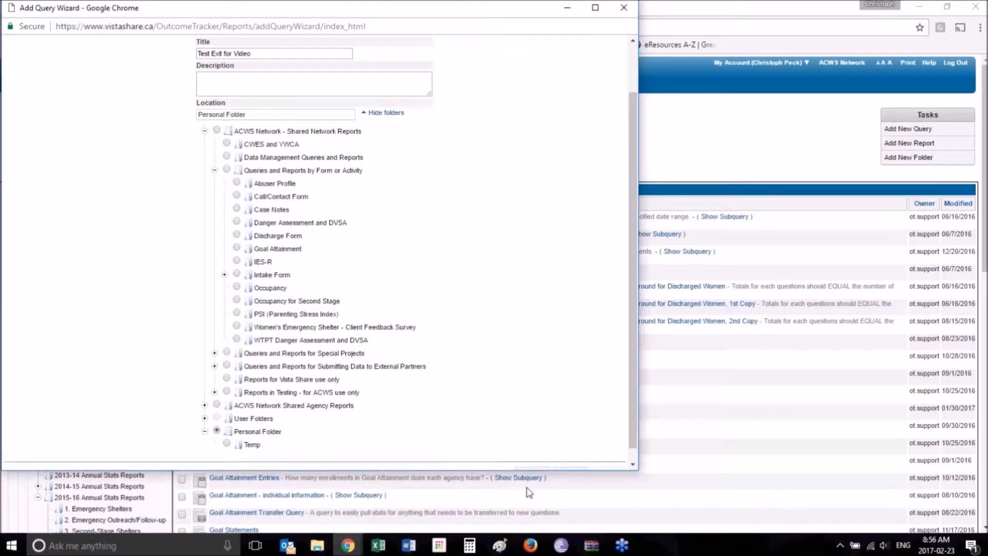
{"action": "scroll", "coordinate": [589, 382], "scroll_direction": "down", "scroll_amount": 1}
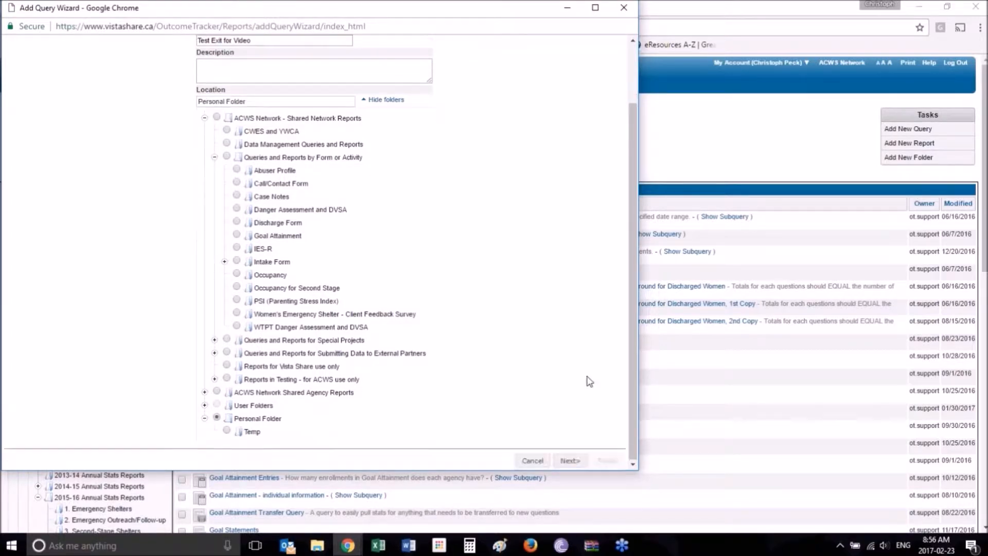
{"action": "left_click", "coordinate": [570, 460]}
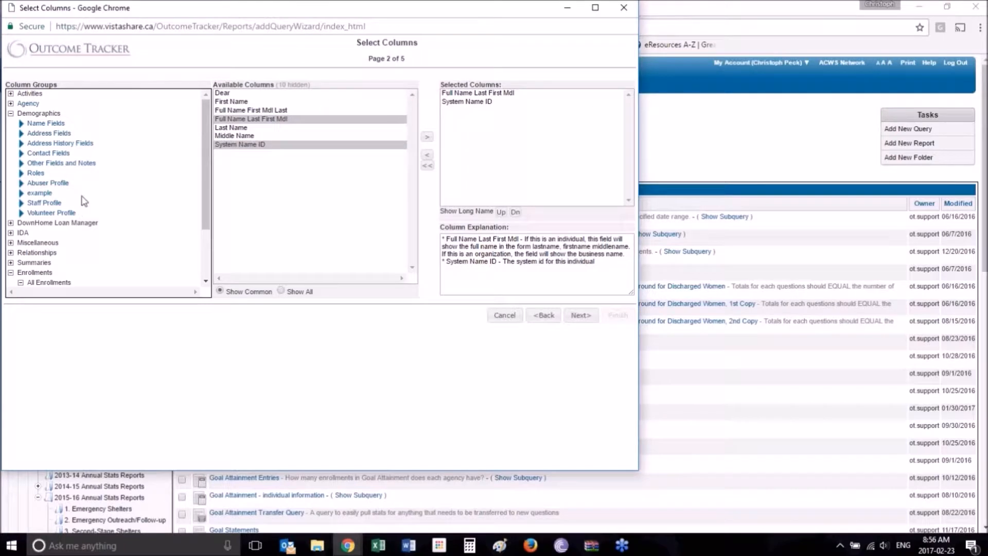
Examine the available column groups, including the Roles fields under Demographics and the Relationships group.
{"action": "left_click", "coordinate": [203, 274]}
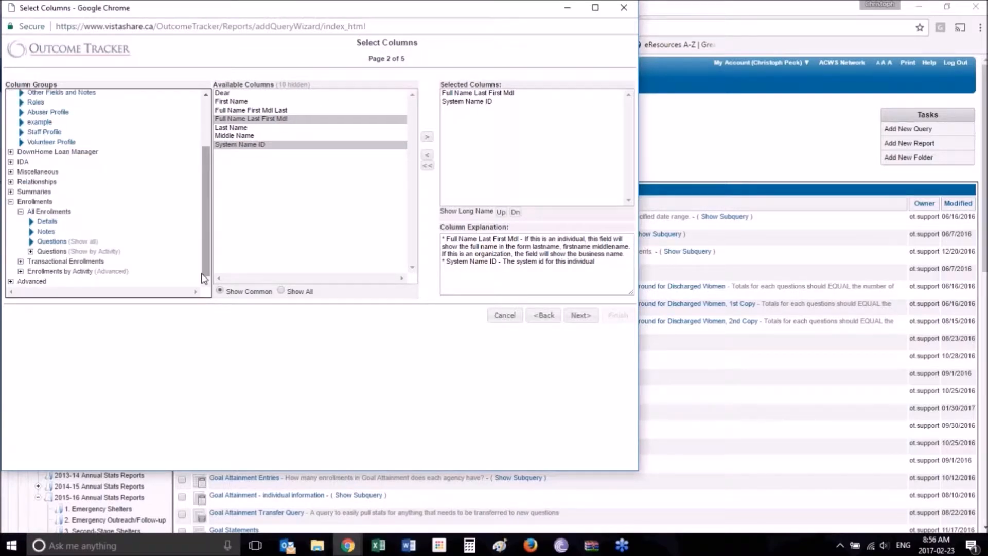
{"action": "left_click_drag", "start_coordinate": [205, 258], "coordinate": [205, 211]}
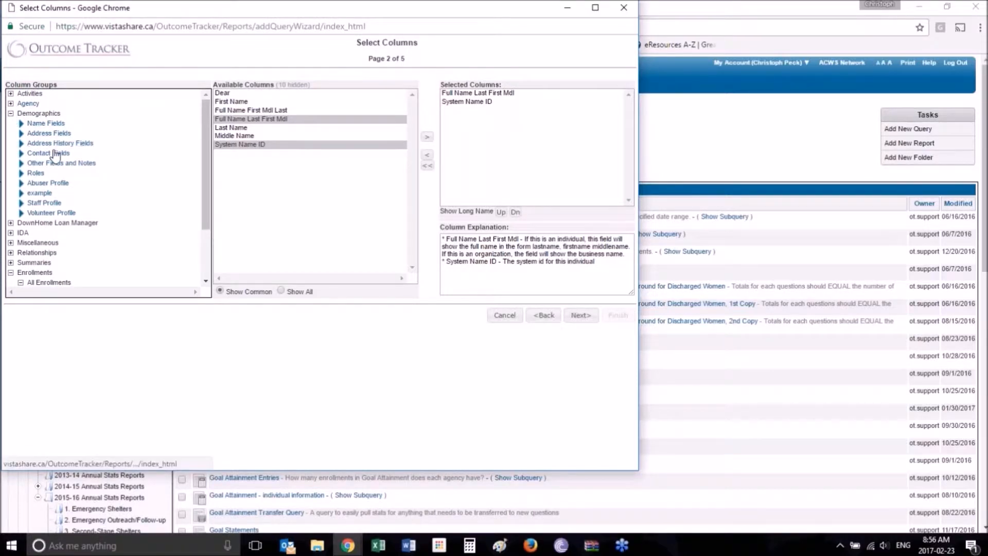
{"action": "left_click", "coordinate": [37, 174]}
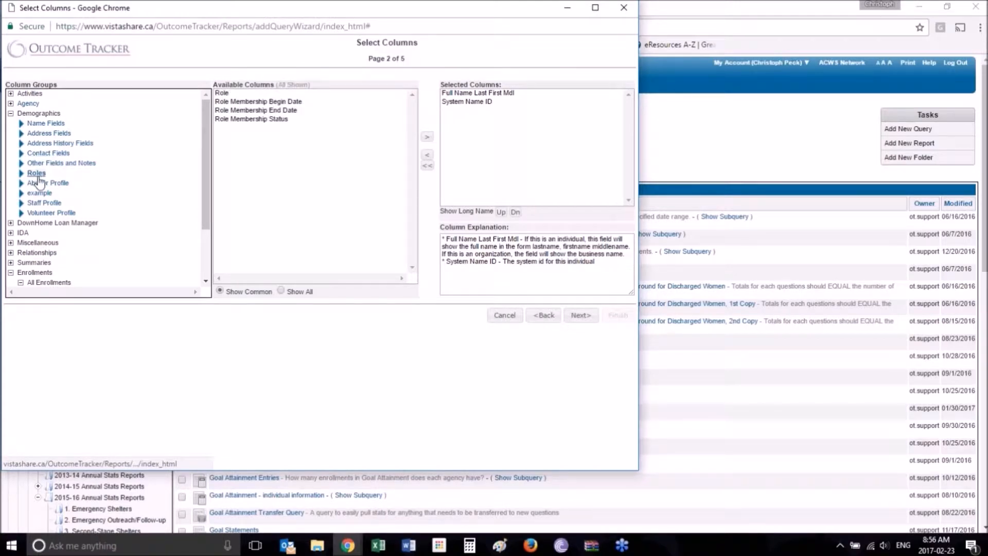
{"action": "left_click", "coordinate": [233, 93]}
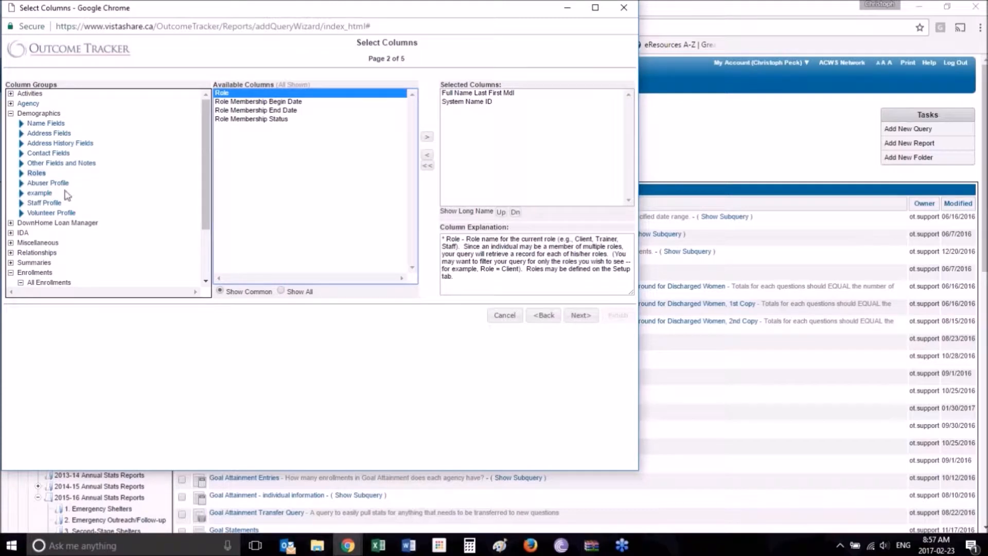
{"action": "scroll", "coordinate": [66, 196], "scroll_direction": "down", "scroll_amount": 3}
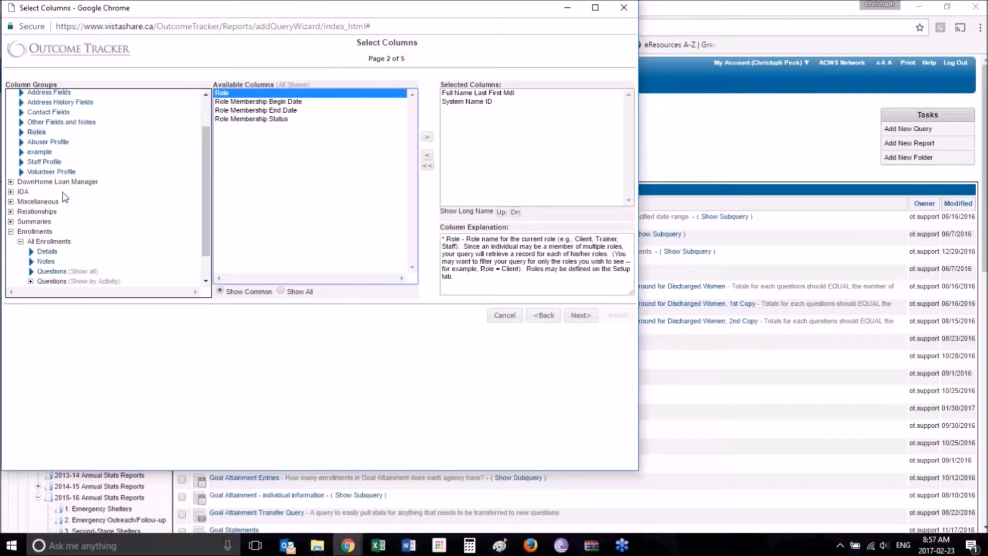
{"action": "left_click", "coordinate": [37, 212]}
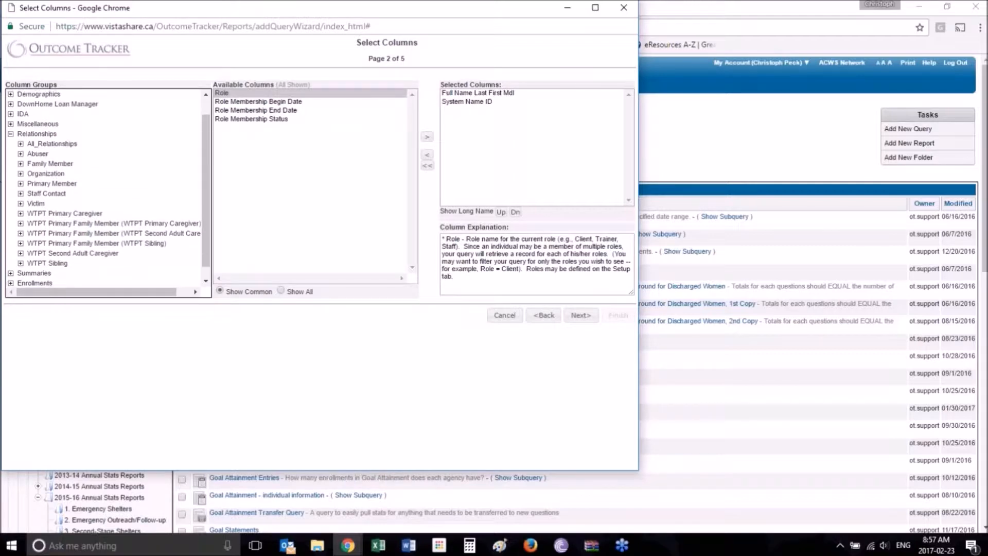
{"action": "left_click", "coordinate": [36, 153]}
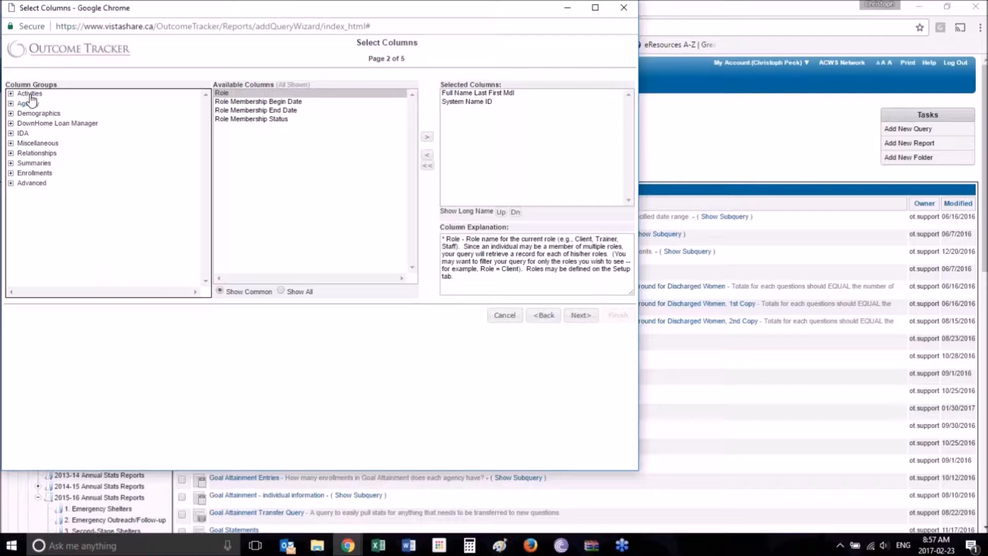
Add the Enrollment Activity Description and Enrollment Begin Date columns from the details of All Enrollments.
{"action": "left_click", "coordinate": [34, 173]}
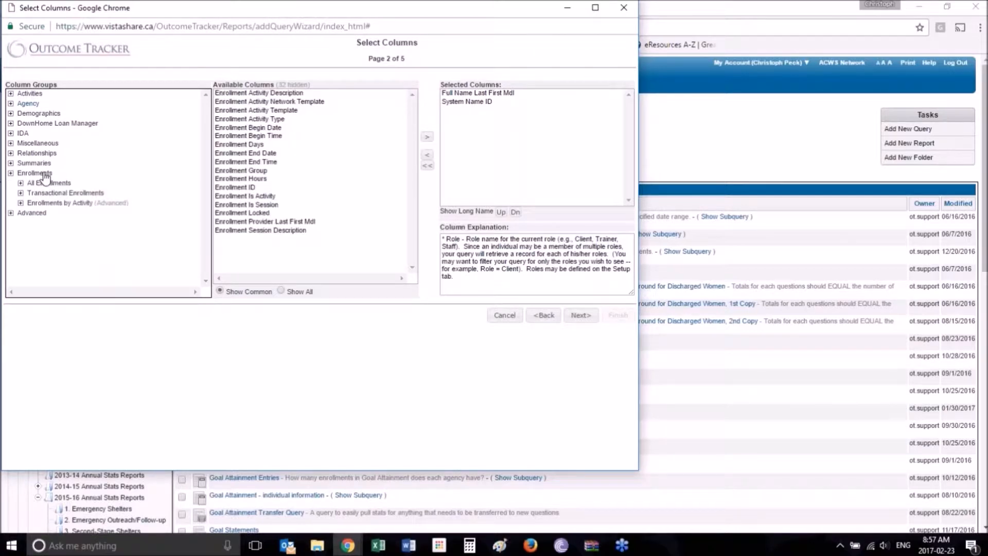
{"action": "left_click", "coordinate": [55, 184]}
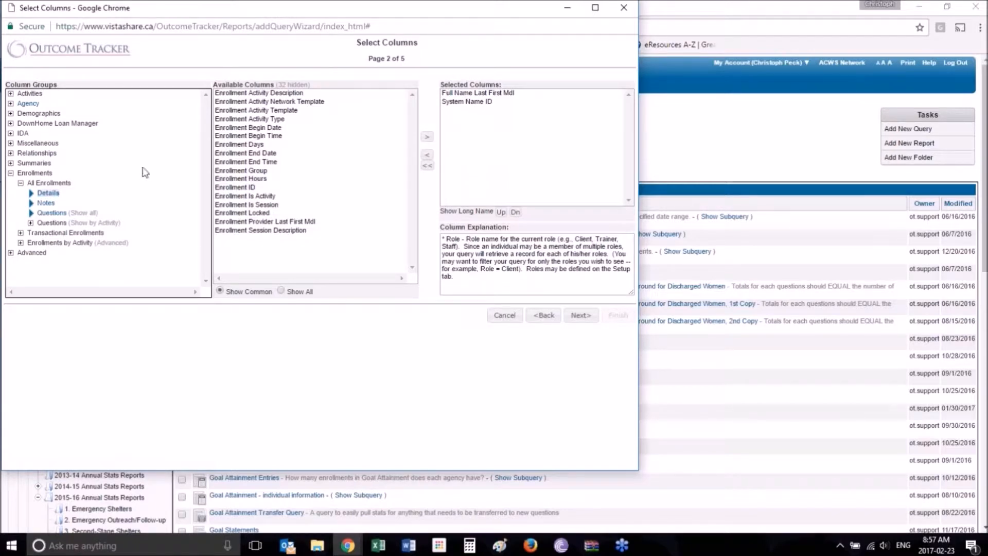
{"action": "left_click", "coordinate": [279, 98]}
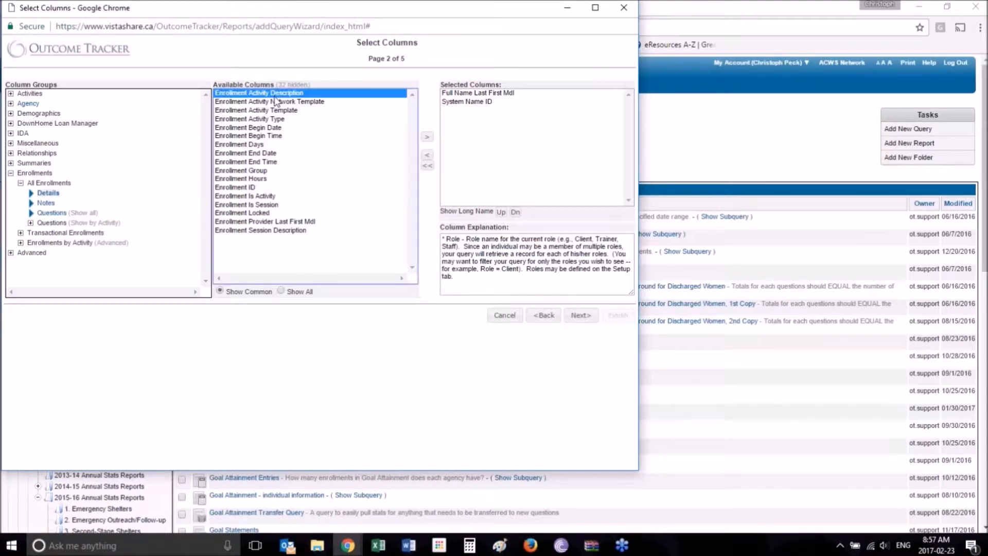
{"action": "left_click", "coordinate": [426, 137]}
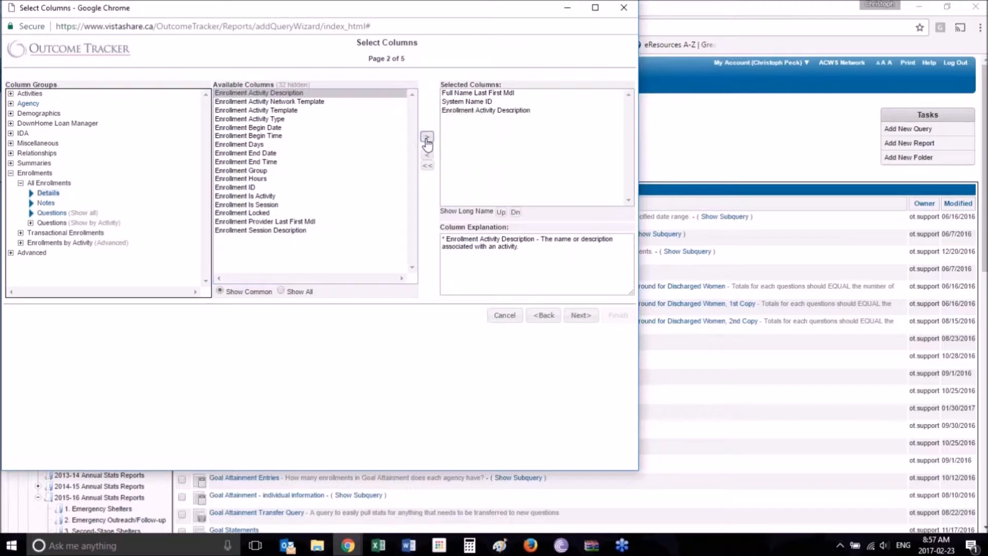
{"action": "left_click", "coordinate": [274, 128]}
{"action": "left_click", "coordinate": [427, 137]}
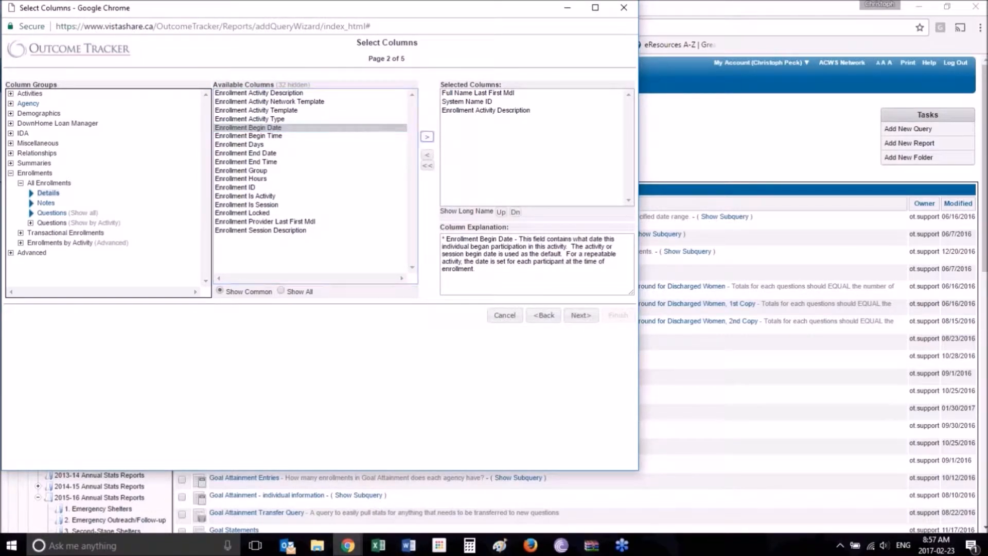
Read the explanations of the Enrollment Hours and Enrollment Provider Last First Mdl columns.
{"action": "left_click", "coordinate": [282, 178]}
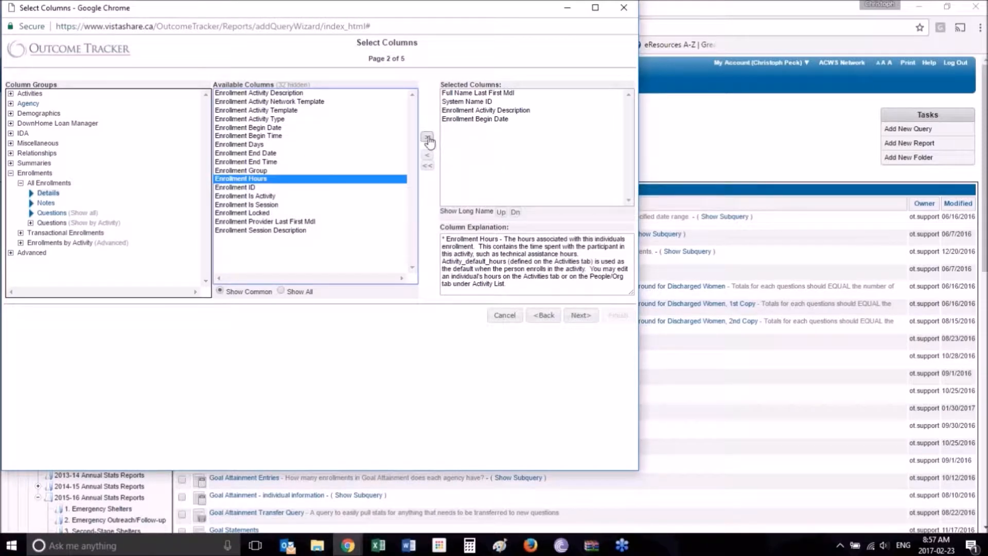
{"action": "left_click", "coordinate": [290, 222]}
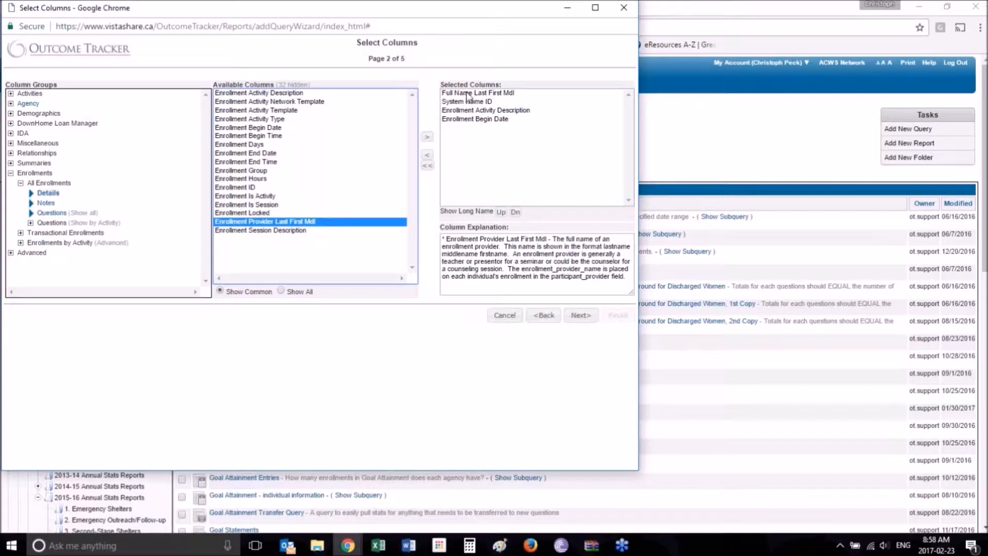
{"action": "mouse_move", "coordinate": [470, 94]}
Add all activity questions of the repeatable activity Test Exit Survey for Video to the selected columns.
{"action": "left_click", "coordinate": [72, 228]}
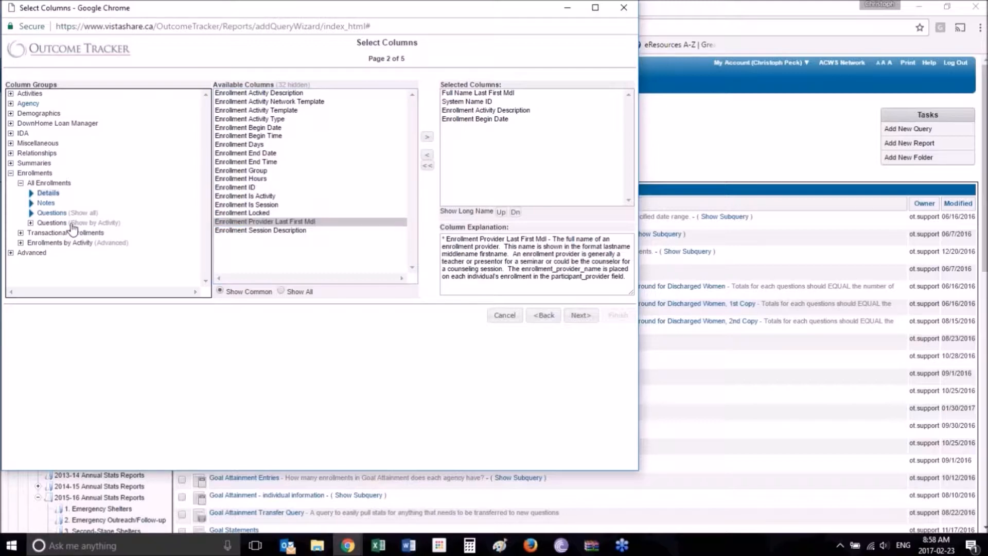
{"action": "left_click", "coordinate": [71, 225]}
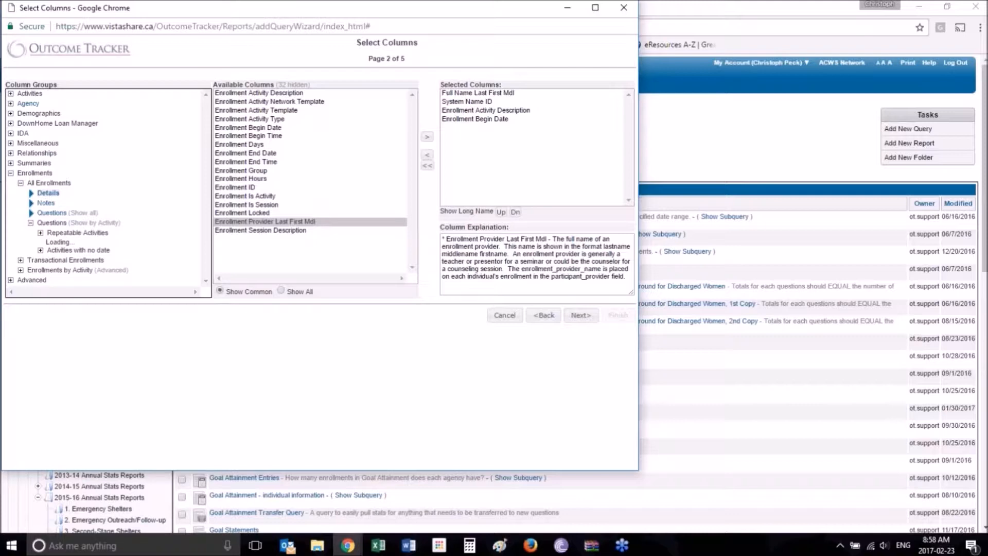
{"action": "scroll", "coordinate": [108, 191], "scroll_direction": "down", "scroll_amount": 10}
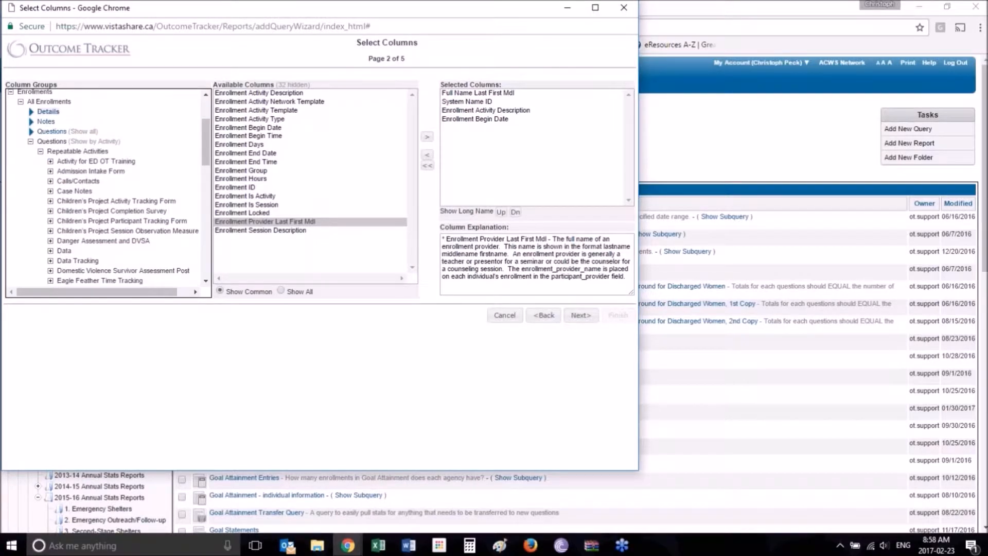
{"action": "scroll", "coordinate": [108, 188], "scroll_direction": "down", "scroll_amount": 8}
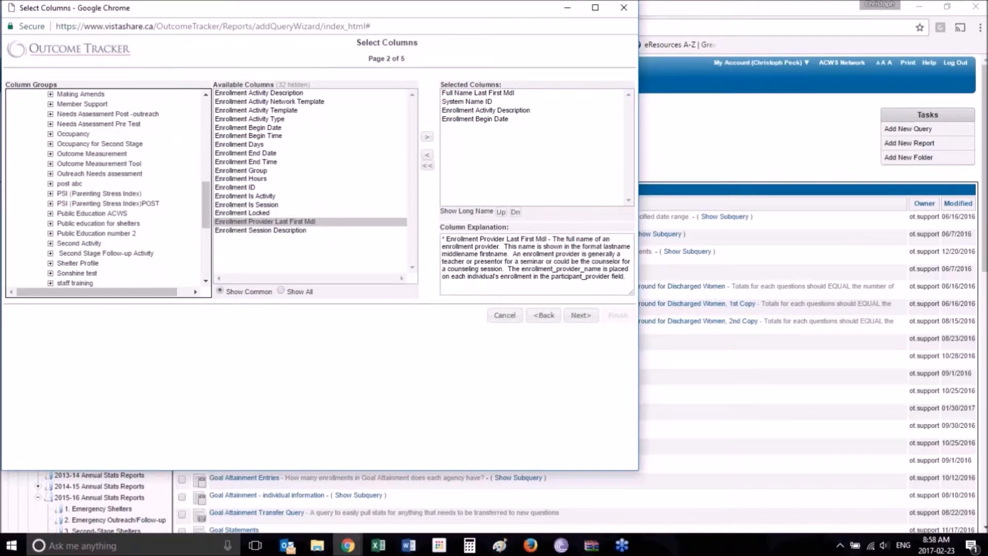
{"action": "scroll", "coordinate": [122, 170], "scroll_direction": "down", "scroll_amount": 1}
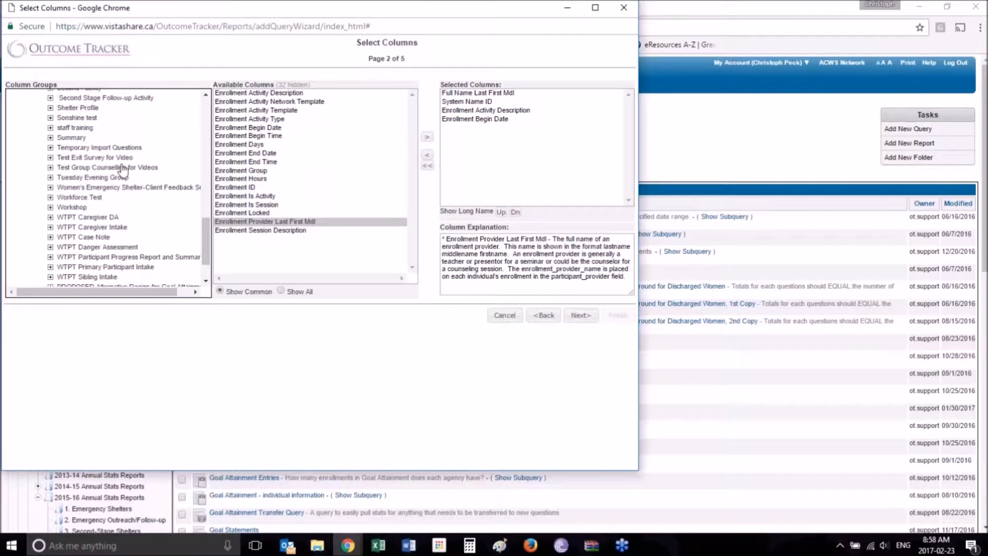
{"action": "left_click", "coordinate": [121, 158]}
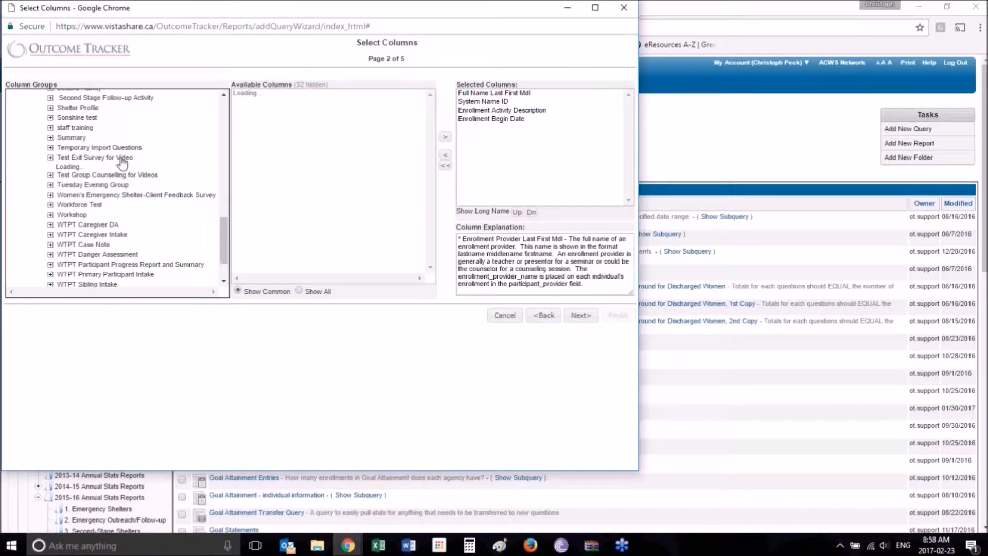
{"action": "left_click", "coordinate": [256, 137]}
{"action": "key", "text": "ctrl+a"}
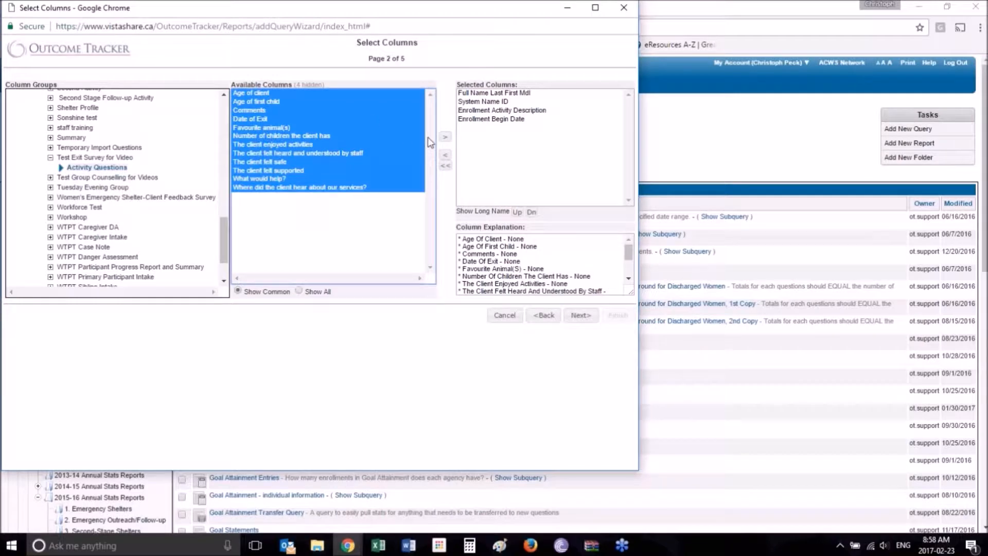
{"action": "left_click", "coordinate": [446, 137]}
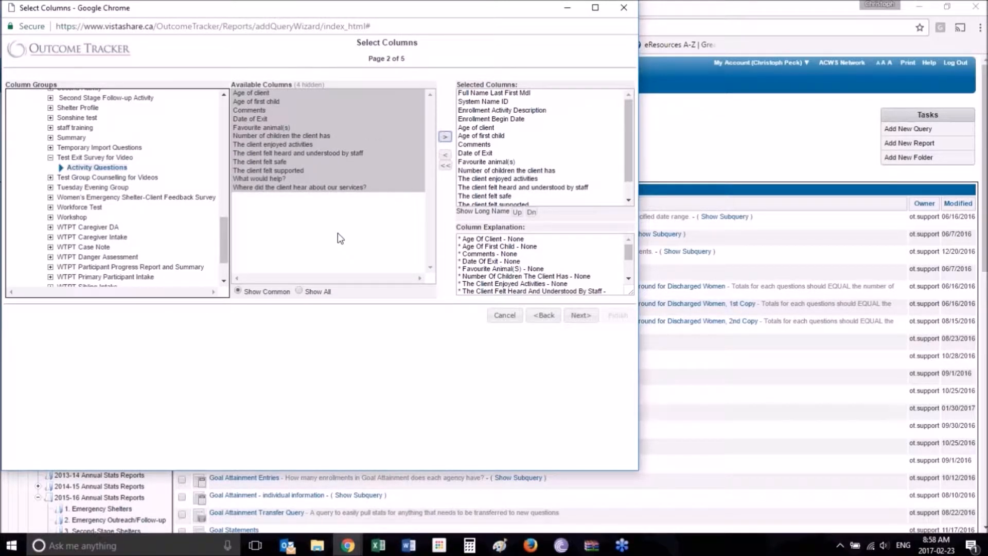
Examine the activity questions available for Calls/Contacts and review the query's list of selected columns.
{"action": "left_click_drag", "start_coordinate": [224, 236], "coordinate": [225, 153]}
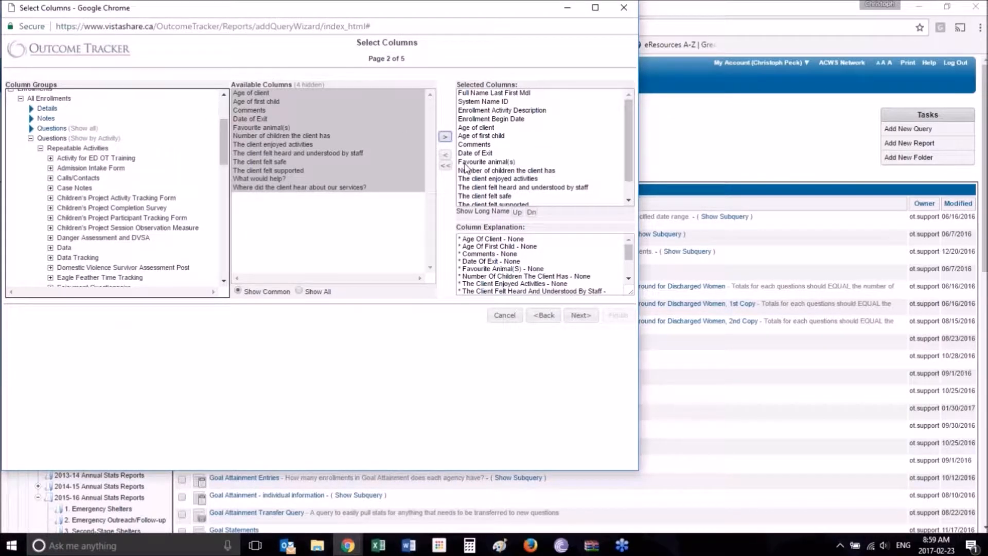
{"action": "left_click", "coordinate": [65, 178]}
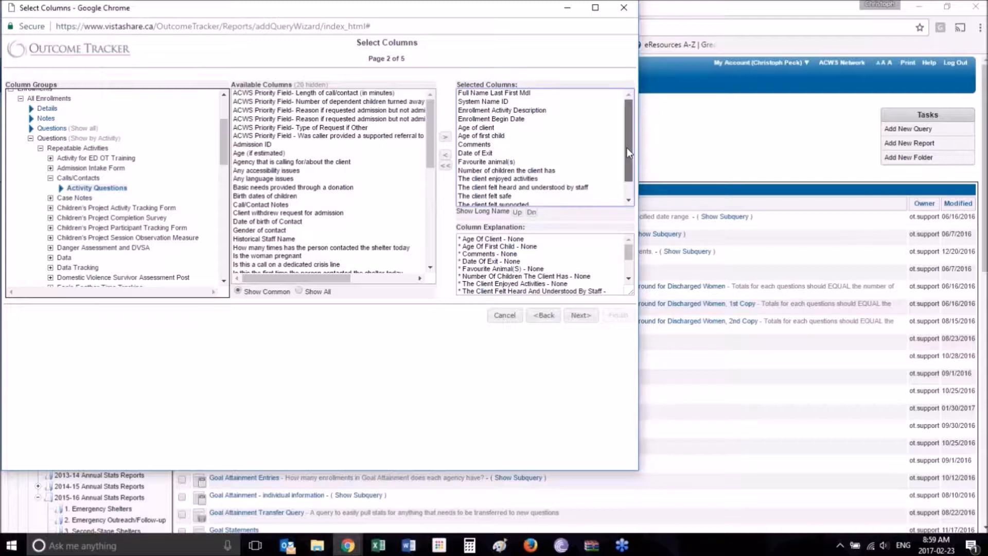
{"action": "left_click_drag", "start_coordinate": [627, 147], "coordinate": [628, 195]}
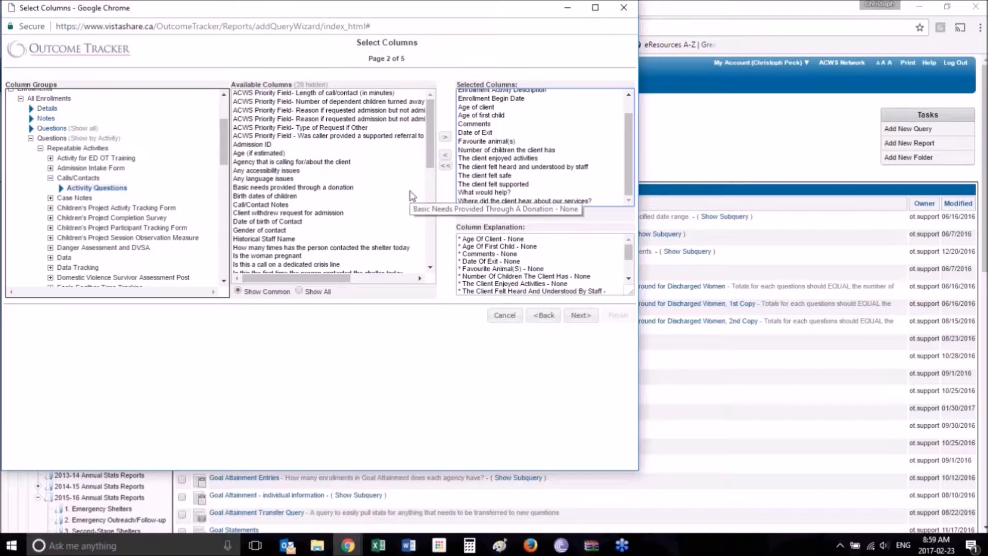
{"action": "left_click_drag", "start_coordinate": [426, 115], "coordinate": [448, 2]}
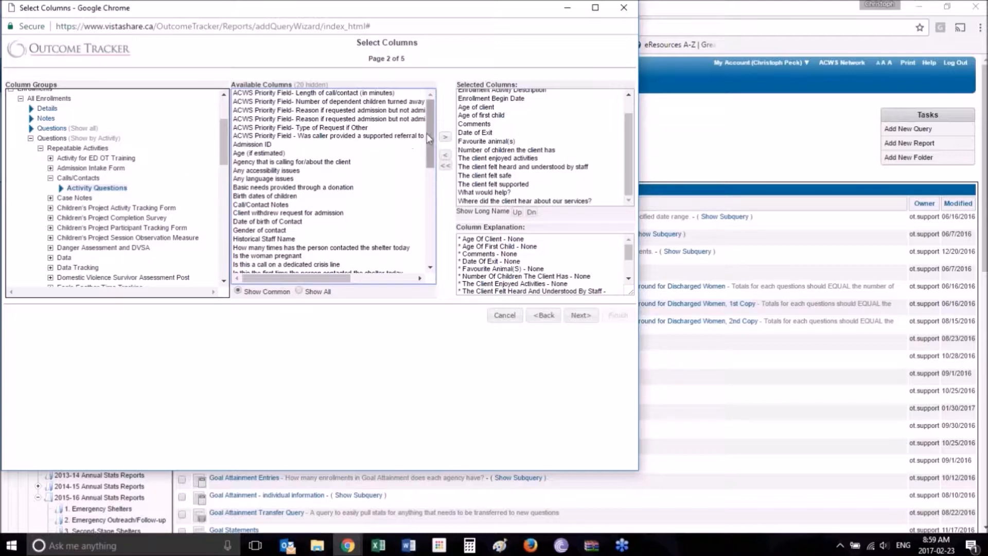
Review the column groups for the query, accept the selected columns and proceed to the record sort order.
{"action": "scroll", "coordinate": [222, 153], "scroll_direction": "up", "scroll_amount": 3}
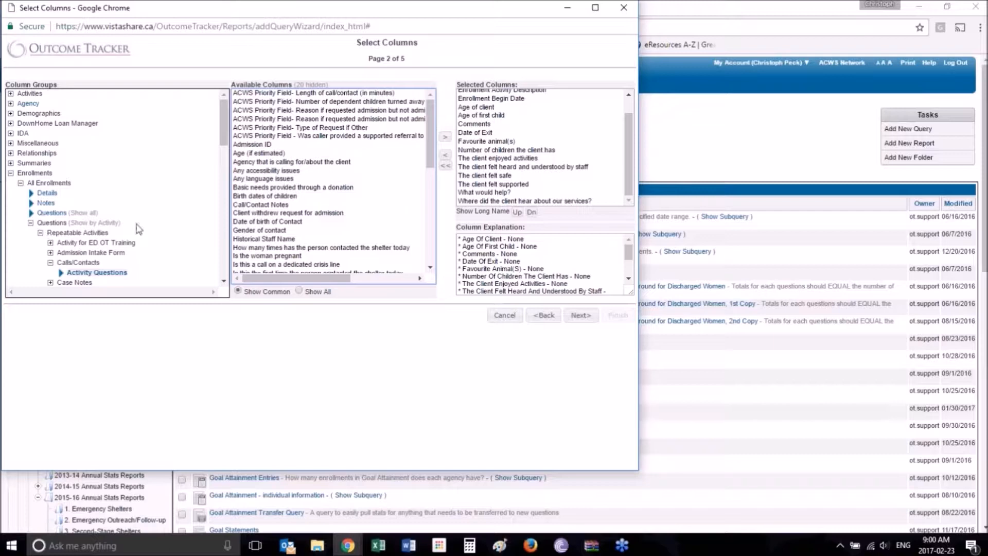
{"action": "scroll", "coordinate": [80, 212], "scroll_direction": "down", "scroll_amount": 3}
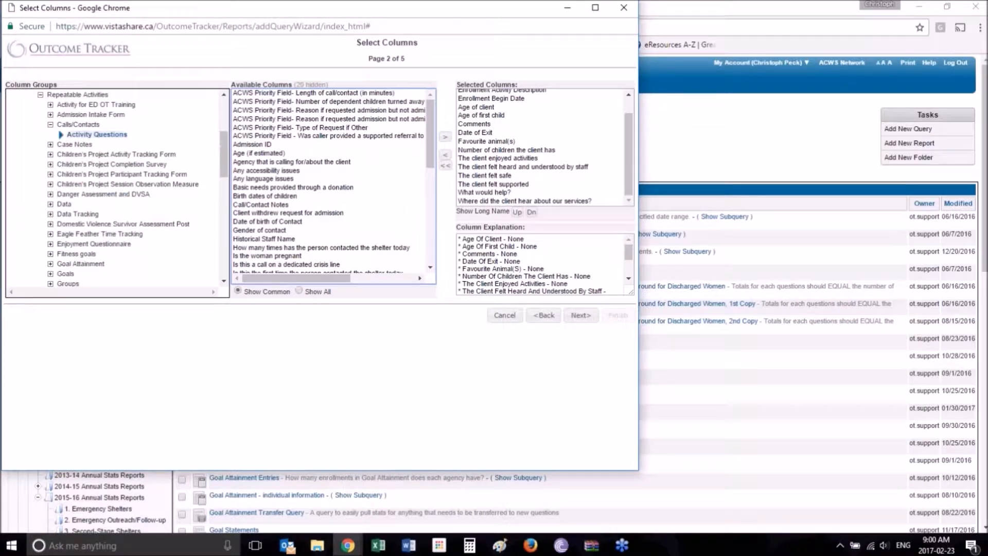
{"action": "scroll", "coordinate": [118, 190], "scroll_direction": "down", "scroll_amount": 12}
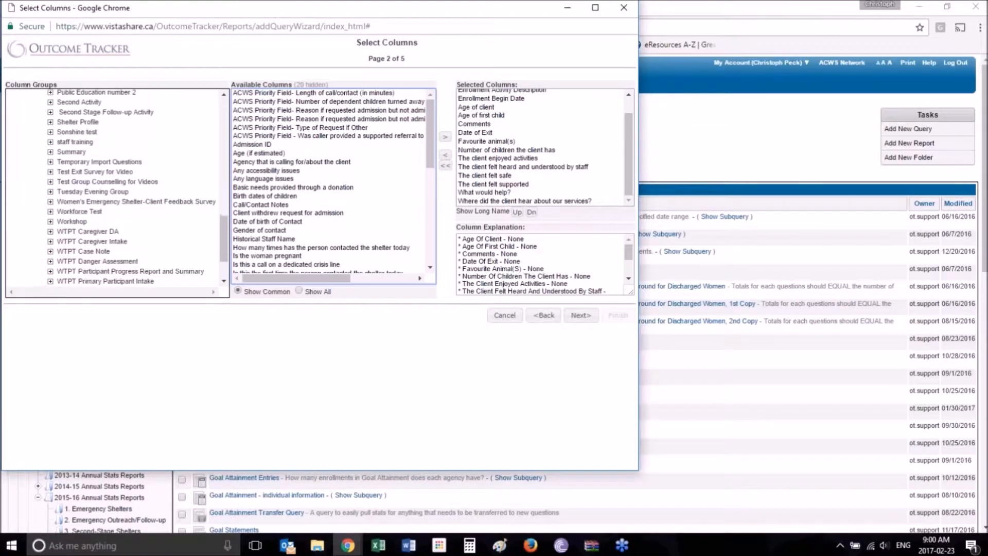
{"action": "scroll", "coordinate": [117, 191], "scroll_direction": "up", "scroll_amount": 15}
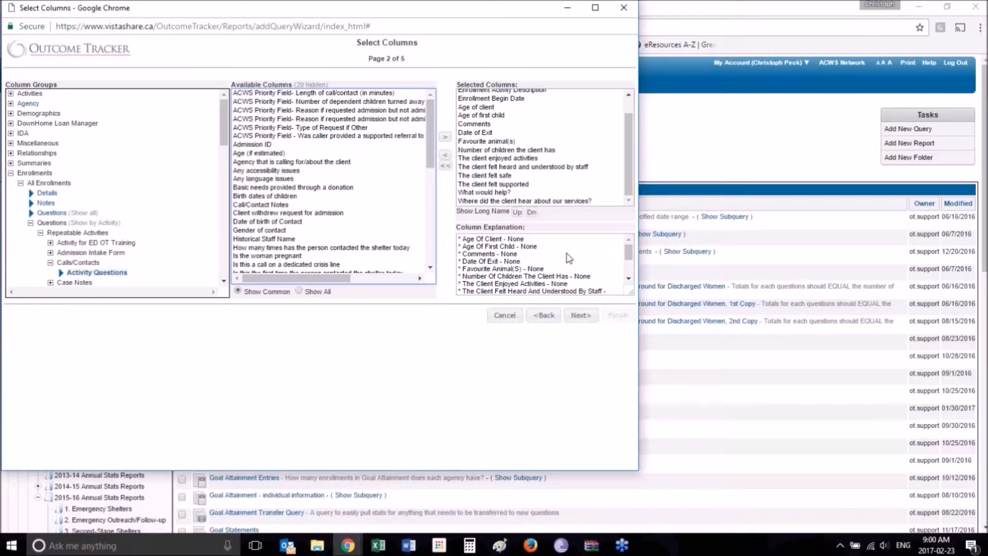
{"action": "left_click", "coordinate": [572, 317]}
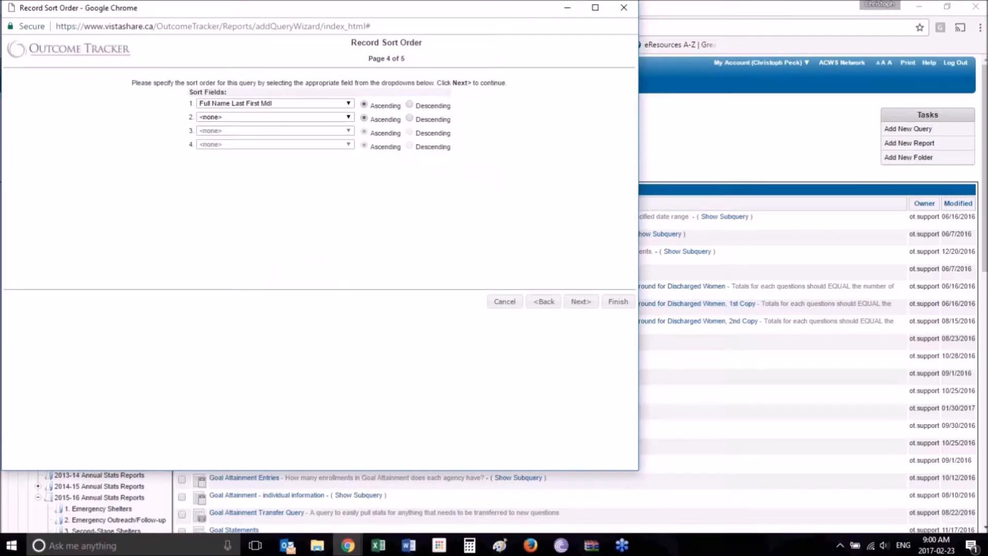
{"action": "left_click", "coordinate": [618, 301]}
Try Enrollment Begin Date as the first sort field, and return the field to Full Name Last First Mdl.
{"action": "left_click", "coordinate": [319, 106]}
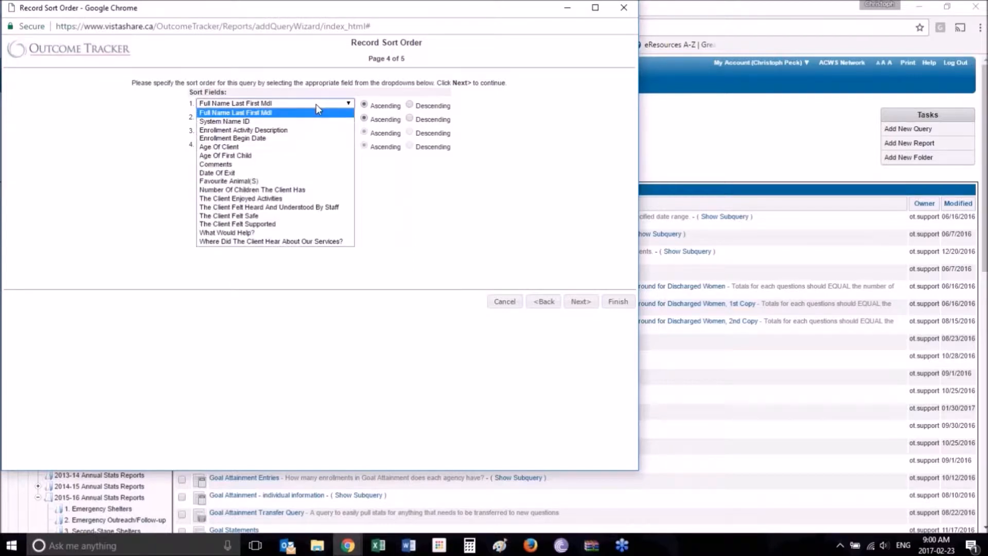
{"action": "left_click", "coordinate": [316, 105]}
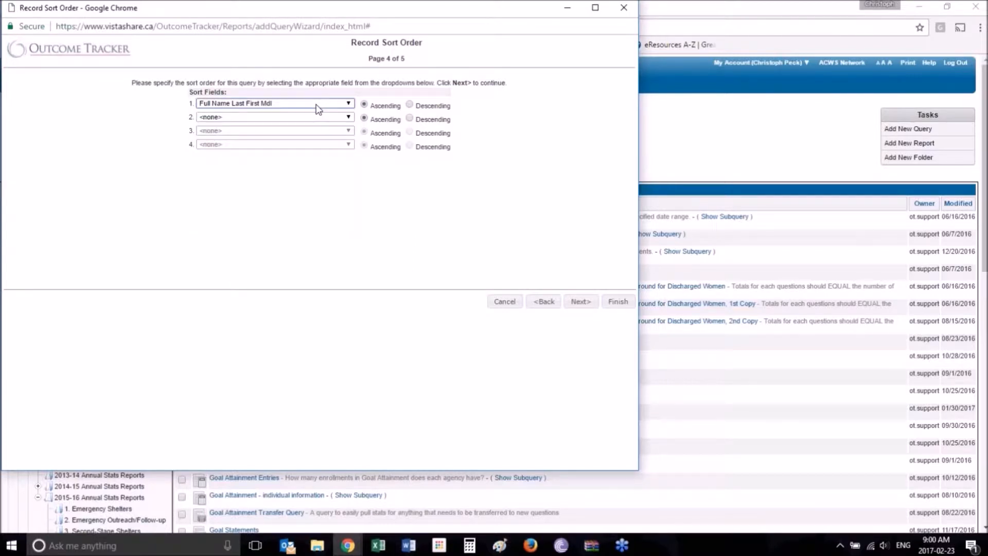
{"action": "left_click", "coordinate": [318, 109]}
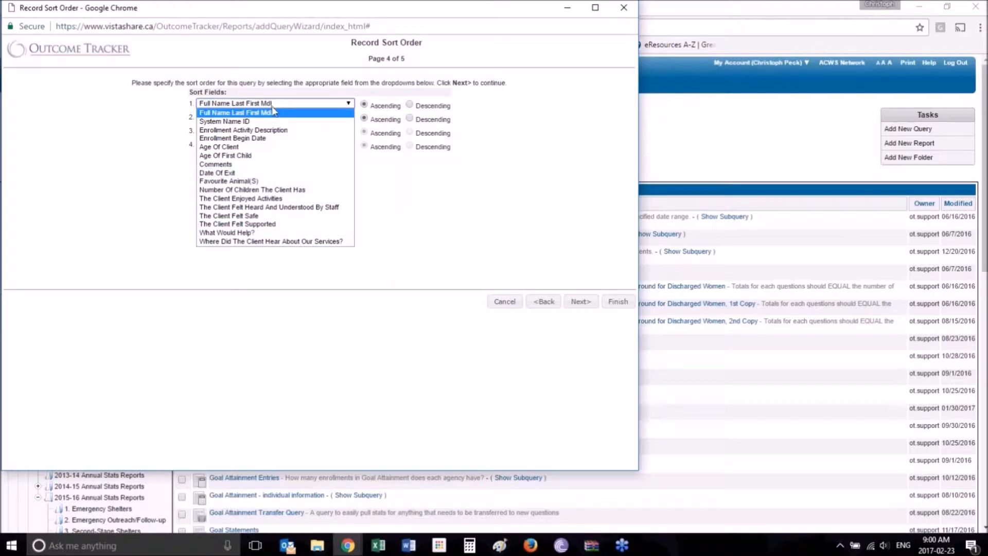
{"action": "left_click", "coordinate": [281, 143]}
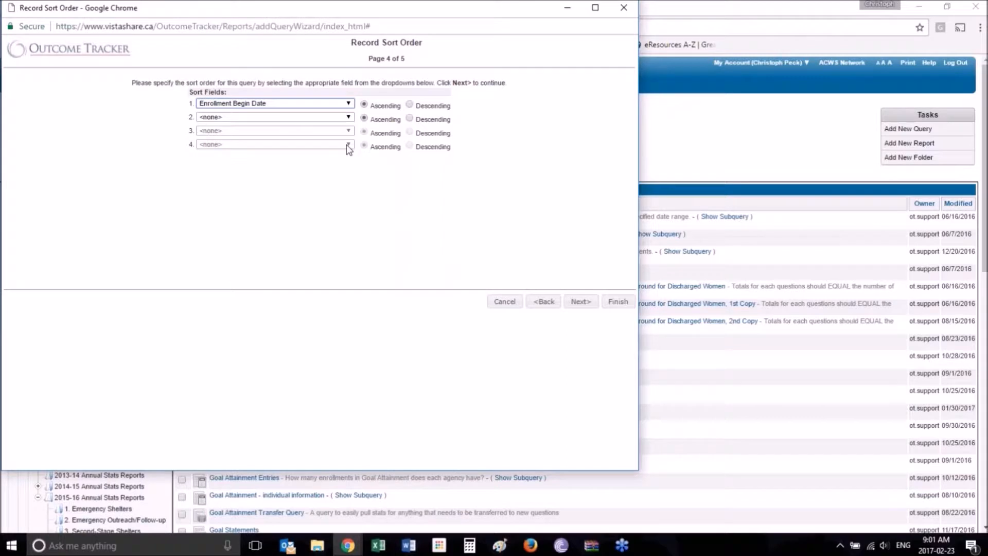
{"action": "left_click", "coordinate": [338, 108]}
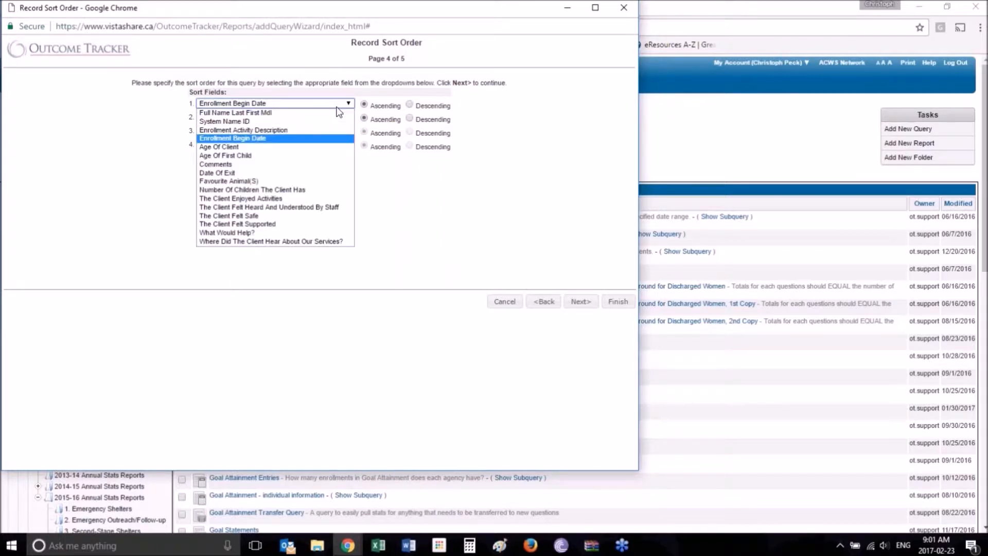
{"action": "left_click", "coordinate": [326, 116]}
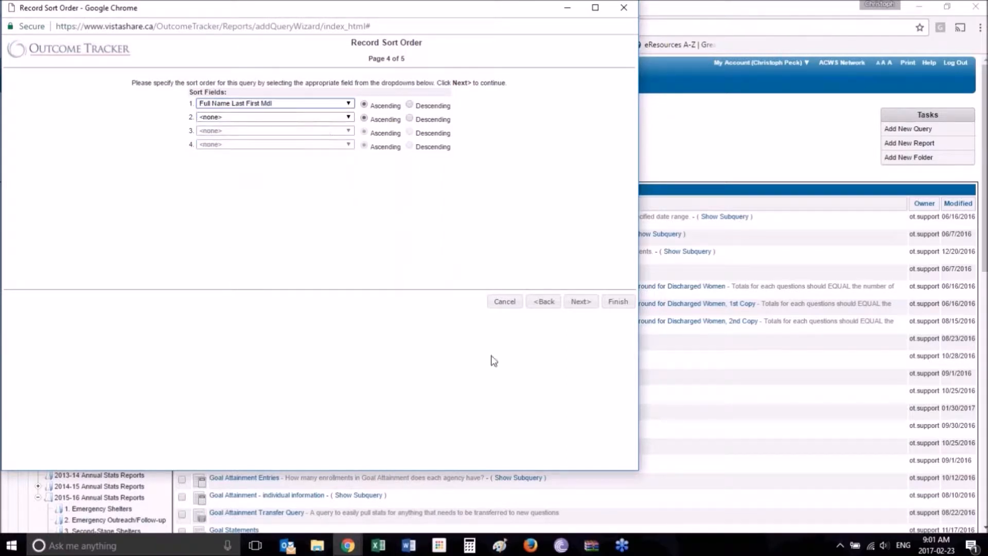
Accept the sort order and add a filter where Enrollment Activity Description equals Test Exit Survey for Video.
{"action": "left_click", "coordinate": [579, 303]}
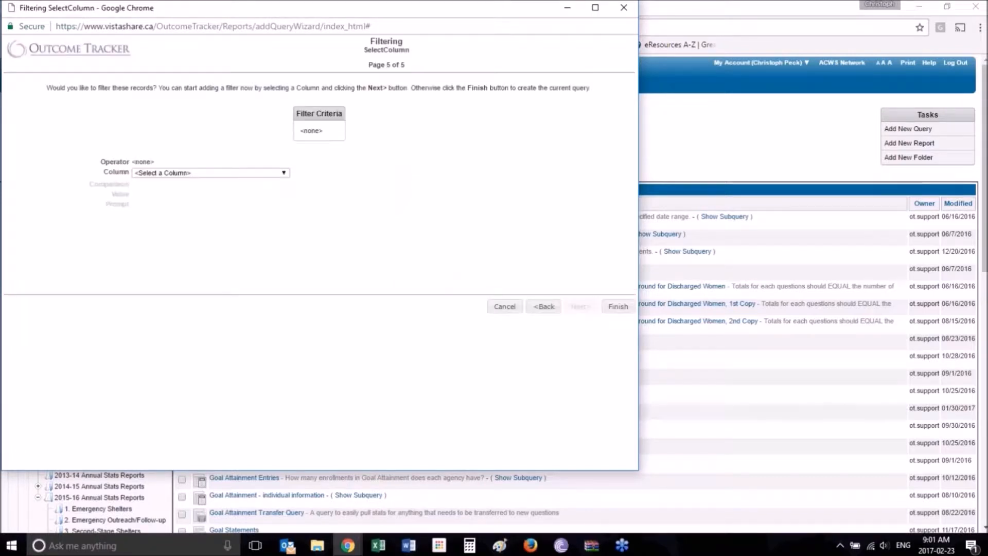
{"action": "left_click", "coordinate": [256, 173]}
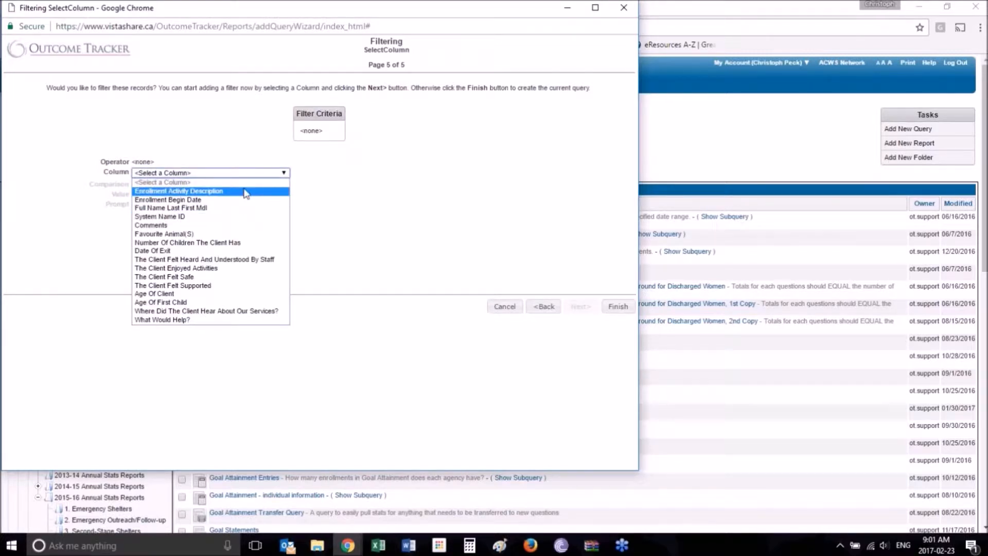
{"action": "left_click", "coordinate": [244, 192]}
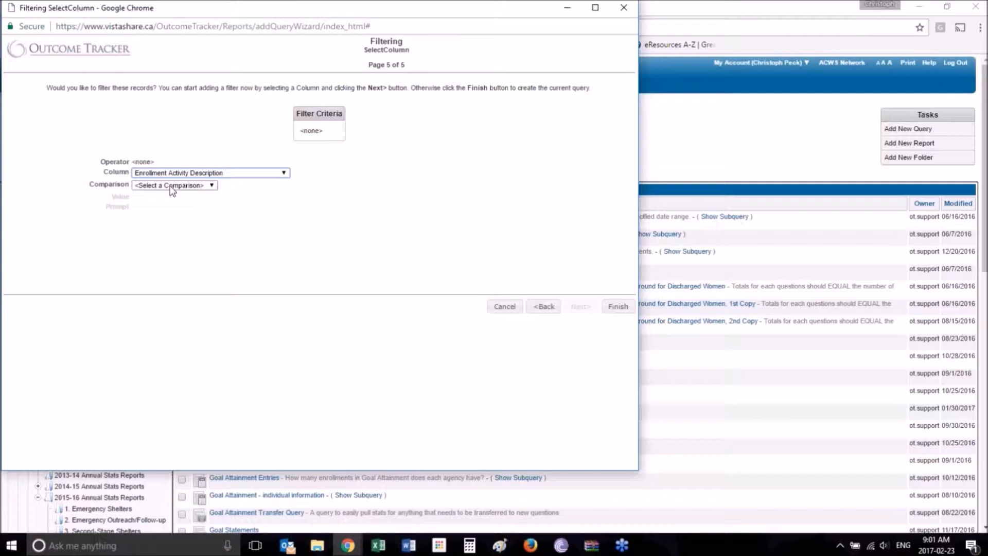
{"action": "left_click", "coordinate": [170, 186]}
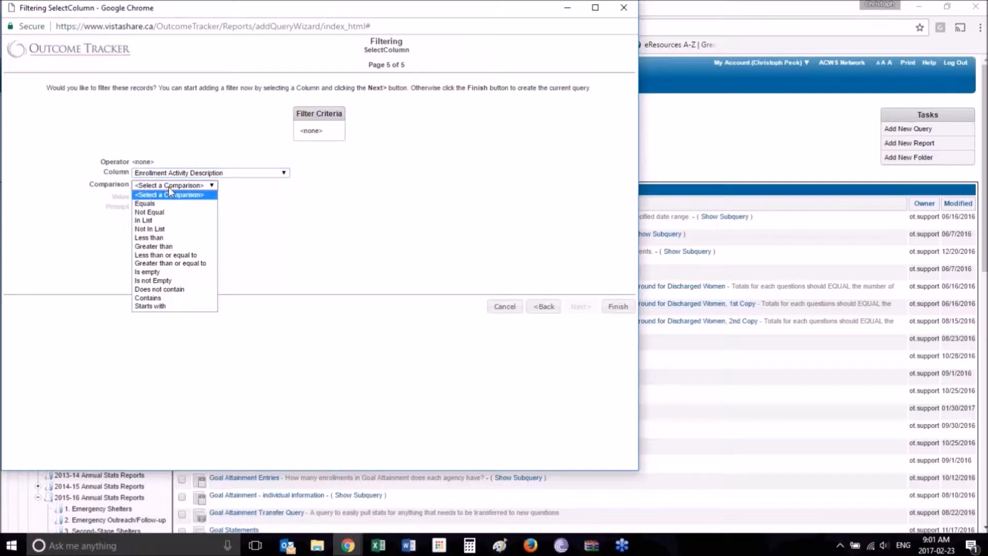
{"action": "left_click", "coordinate": [167, 202]}
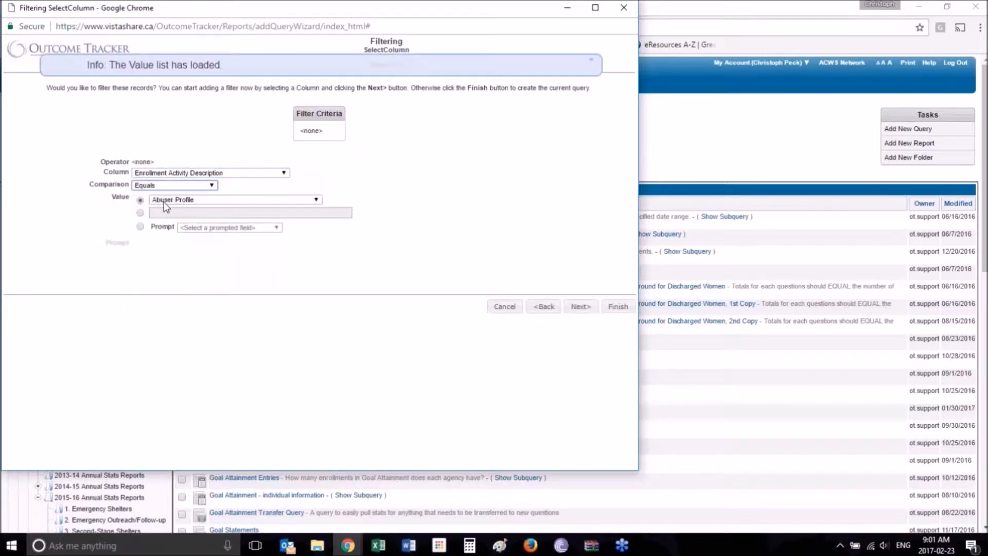
{"action": "left_click", "coordinate": [164, 203]}
{"action": "left_click_drag", "start_coordinate": [317, 231], "coordinate": [317, 341]}
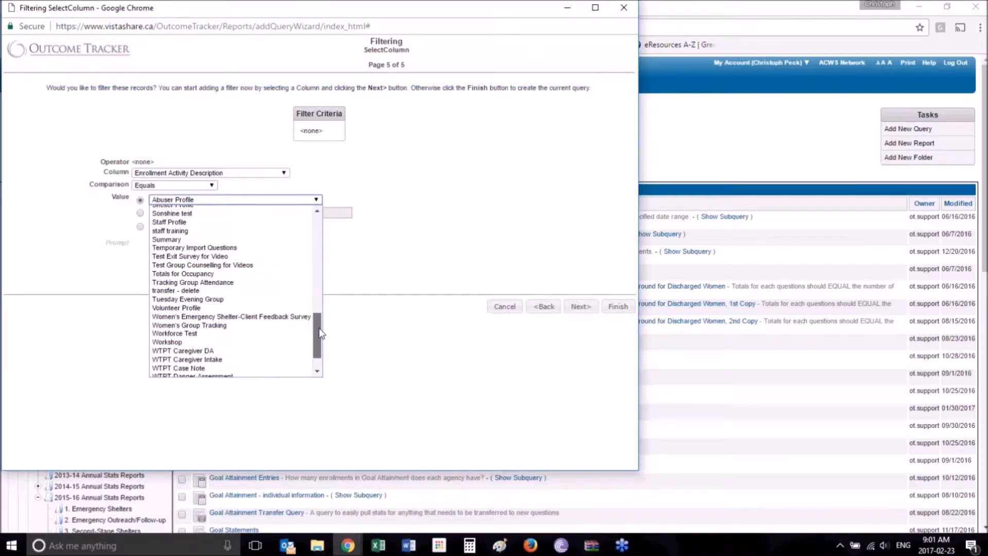
{"action": "left_click", "coordinate": [173, 257]}
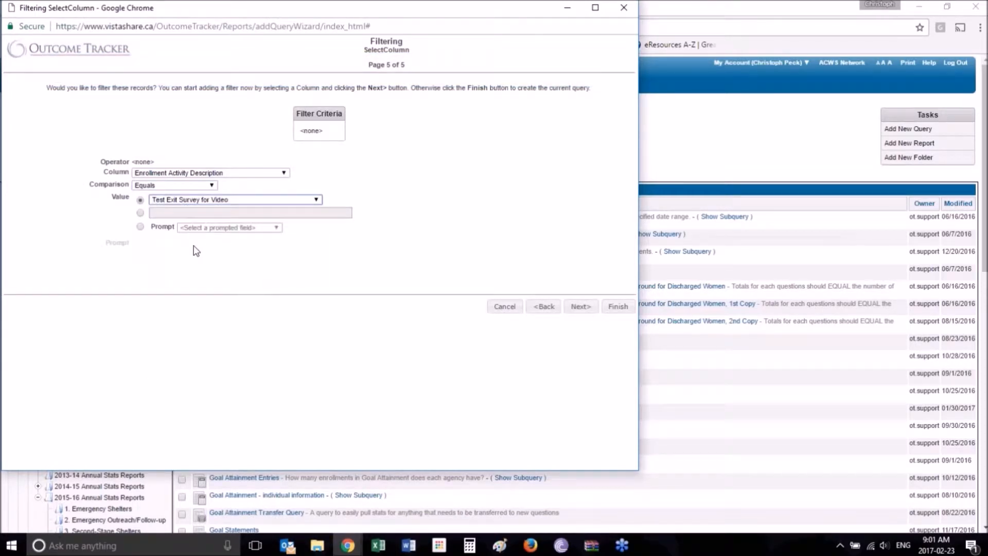
{"action": "left_click", "coordinate": [582, 307]}
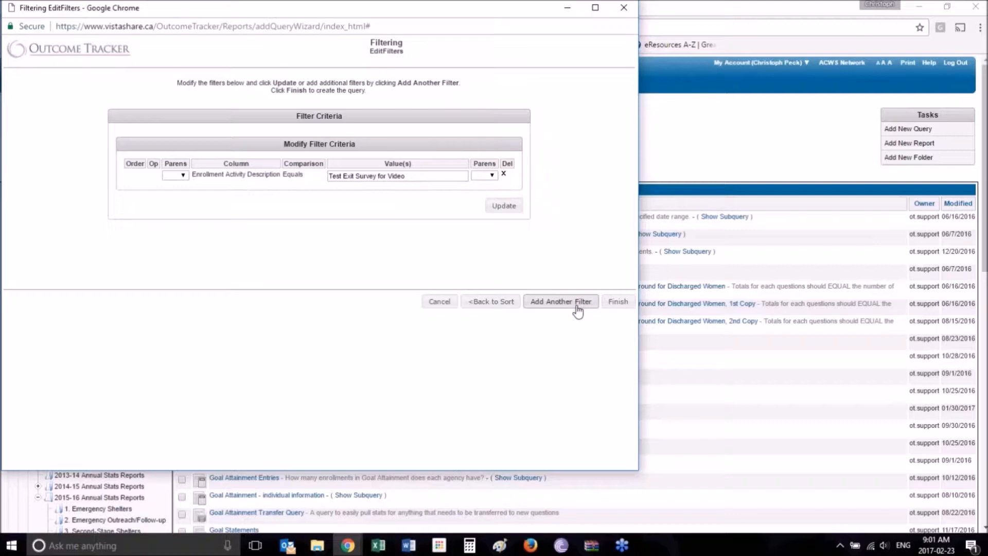
Start an And filter where Enrollment Begin Date is greater than or equal to a newly created prompted field.
{"action": "left_click", "coordinate": [577, 307]}
{"action": "left_click", "coordinate": [163, 176]}
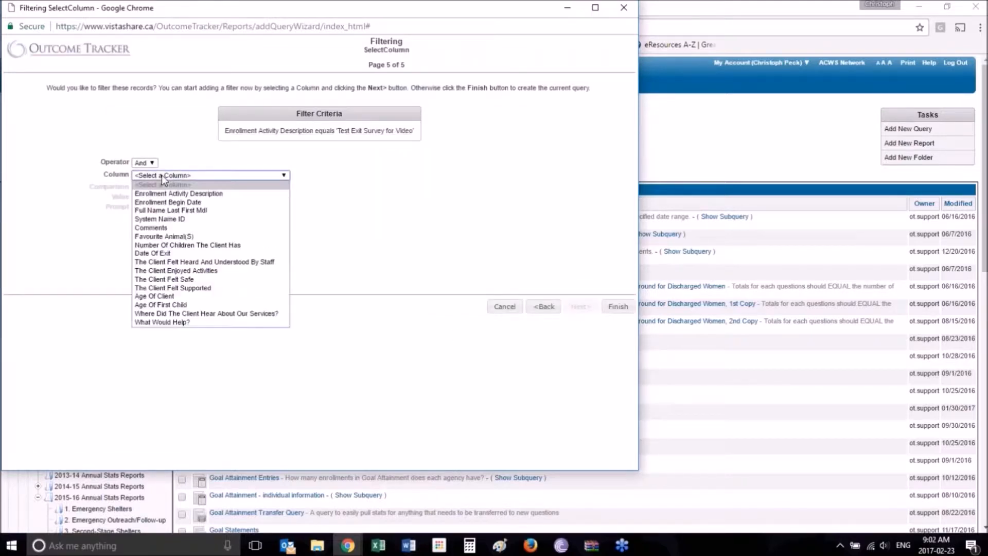
{"action": "left_click", "coordinate": [182, 203]}
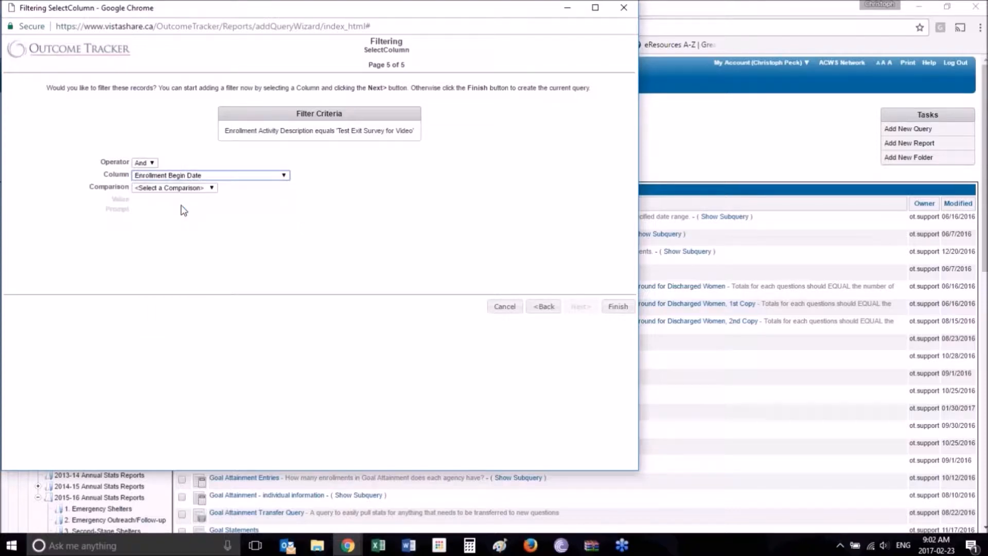
{"action": "left_click", "coordinate": [174, 187]}
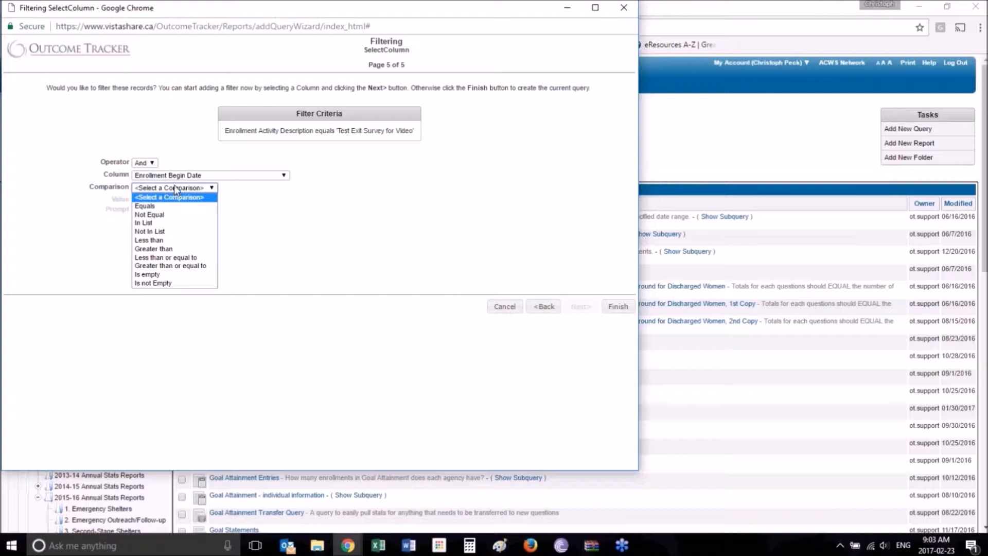
{"action": "left_click", "coordinate": [185, 268]}
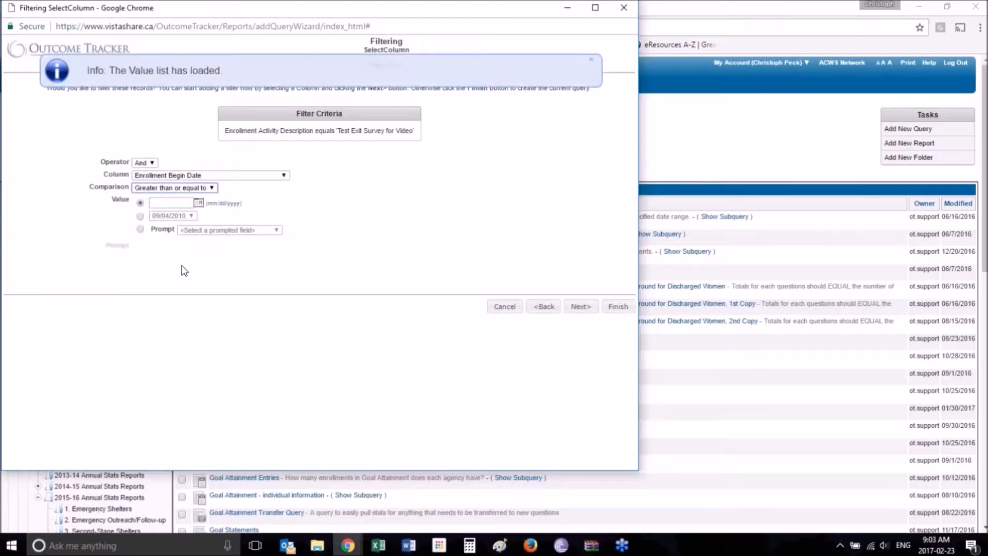
{"action": "left_click", "coordinate": [140, 230]}
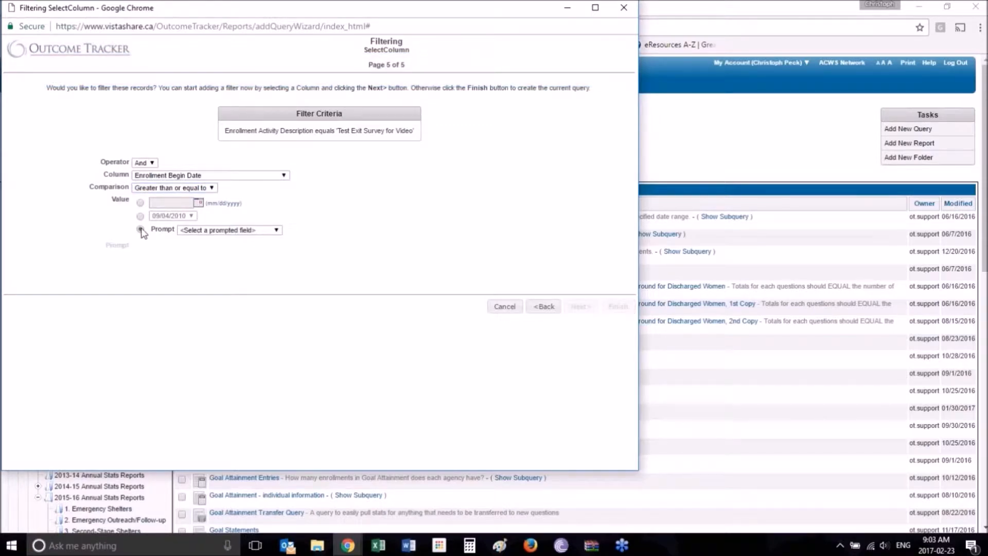
{"action": "left_click", "coordinate": [227, 230]}
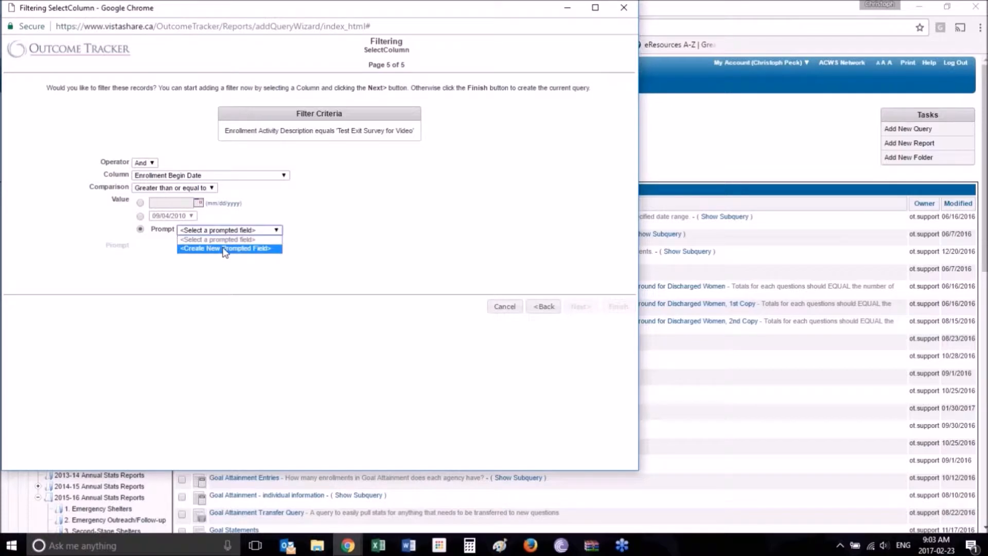
{"action": "left_click", "coordinate": [224, 249]}
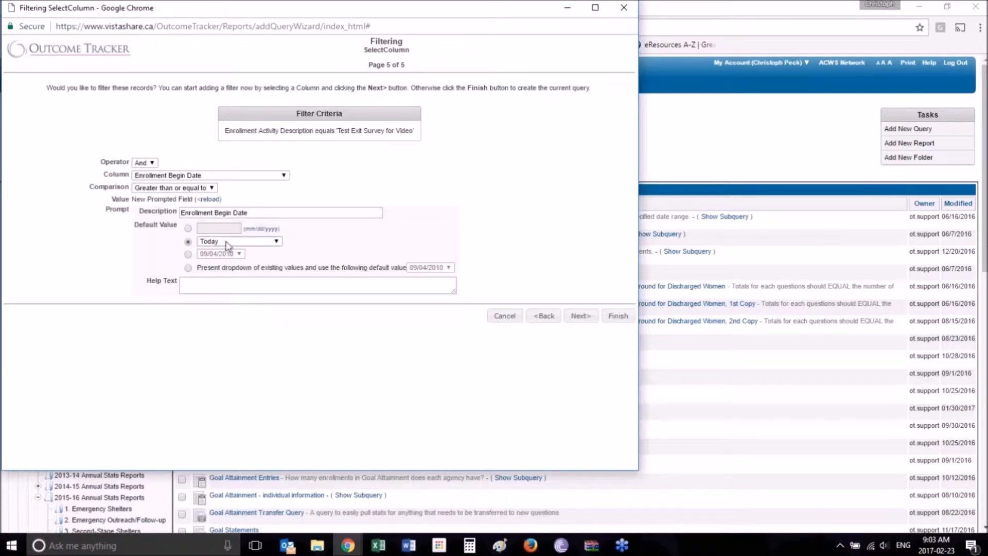
Describe the new prompt as Start Date, set its default to First day of last month, and add the filter.
{"action": "left_click_drag", "start_coordinate": [253, 213], "coordinate": [54, 207]}
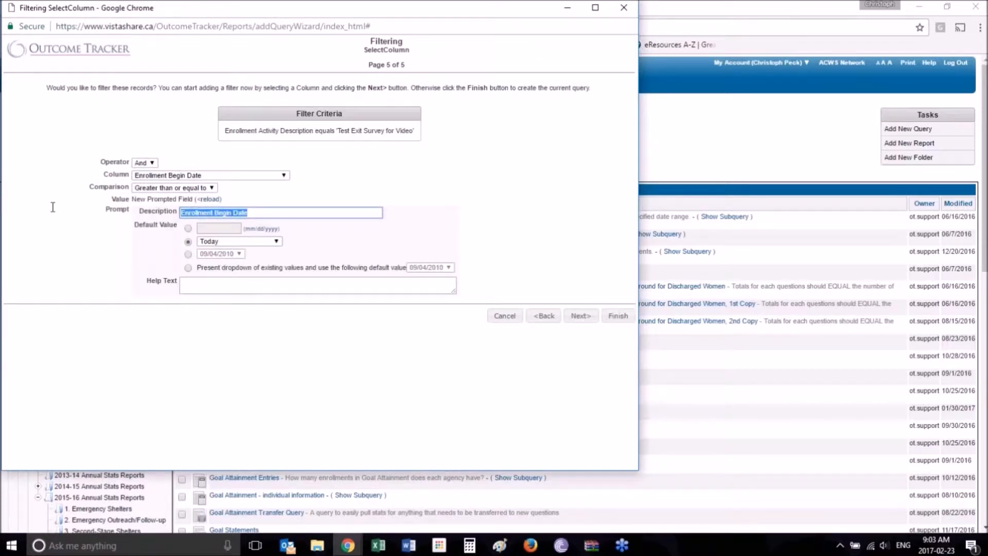
{"action": "type", "text": "Start"}
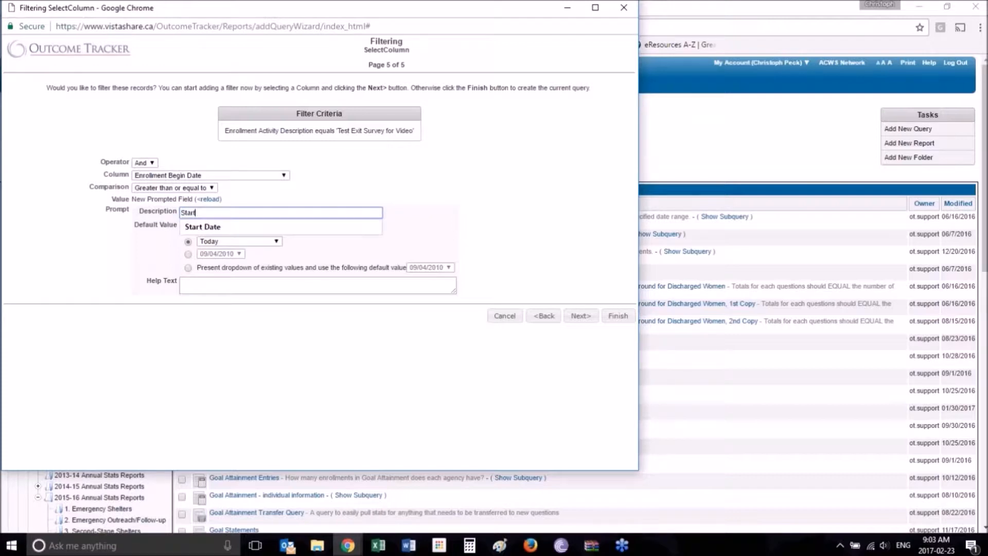
{"action": "key", "text": "Return"}
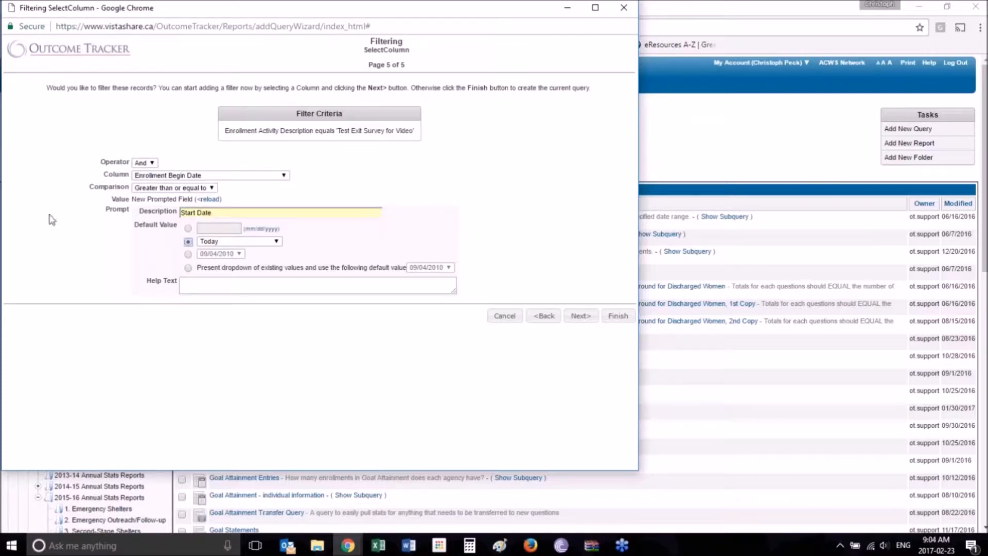
{"action": "left_click", "coordinate": [277, 242]}
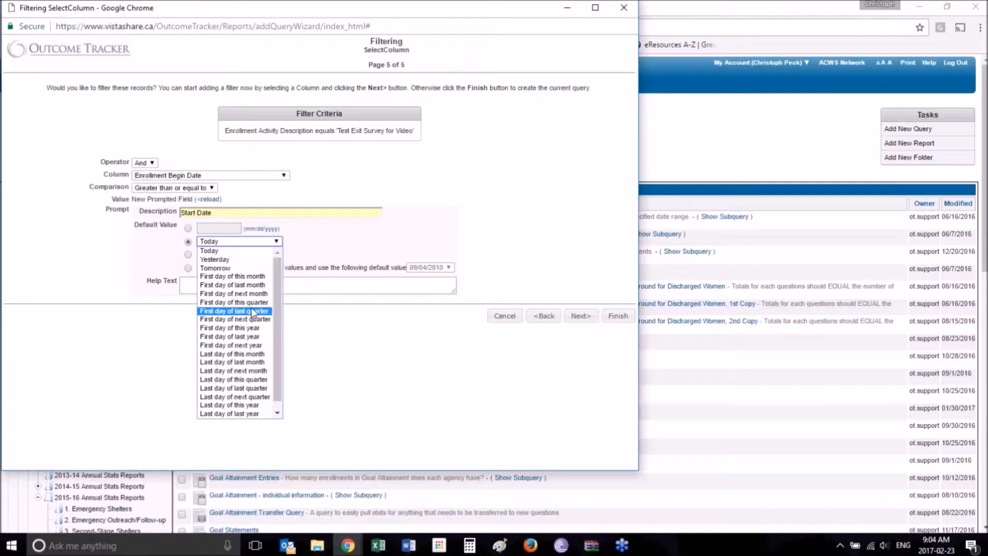
{"action": "left_click", "coordinate": [257, 284]}
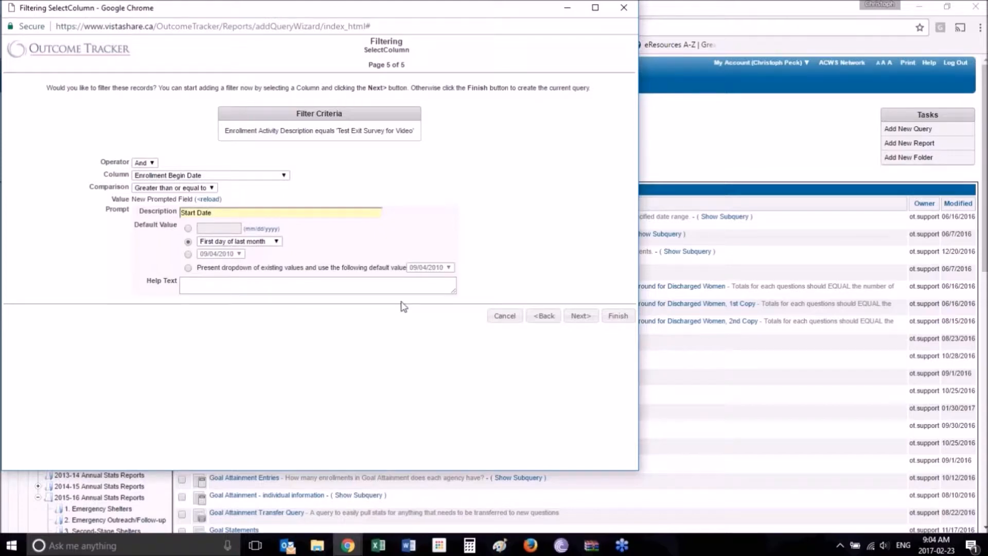
{"action": "left_click", "coordinate": [582, 317]}
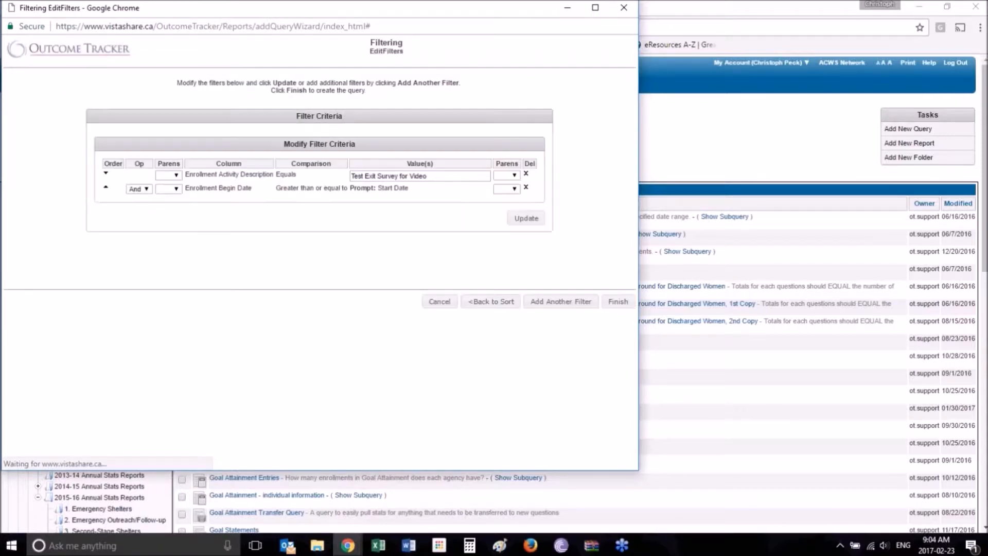
Start another And filter where Enrollment Begin Date is less than or equal to a newly created prompted field.
{"action": "left_click", "coordinate": [561, 303]}
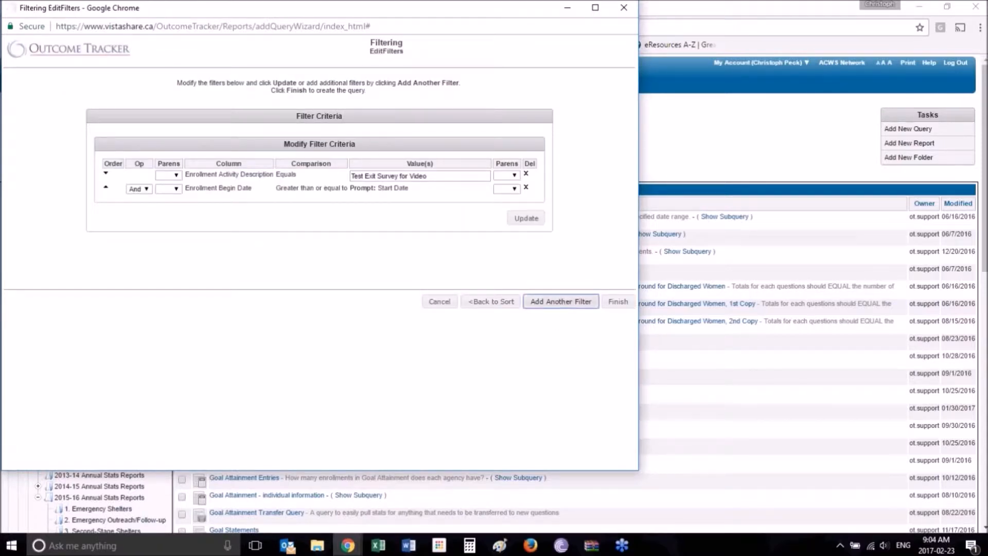
{"action": "left_click", "coordinate": [214, 183]}
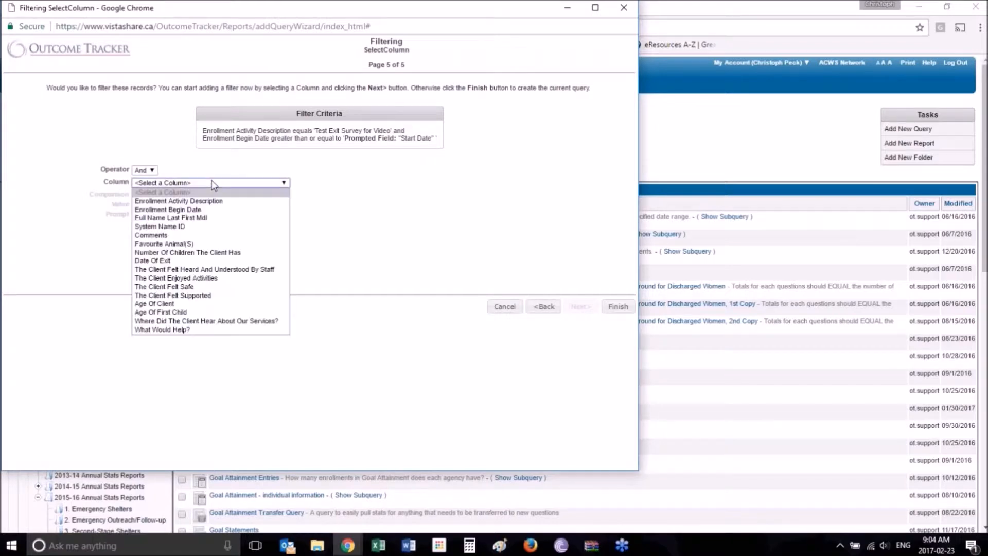
{"action": "left_click", "coordinate": [205, 210]}
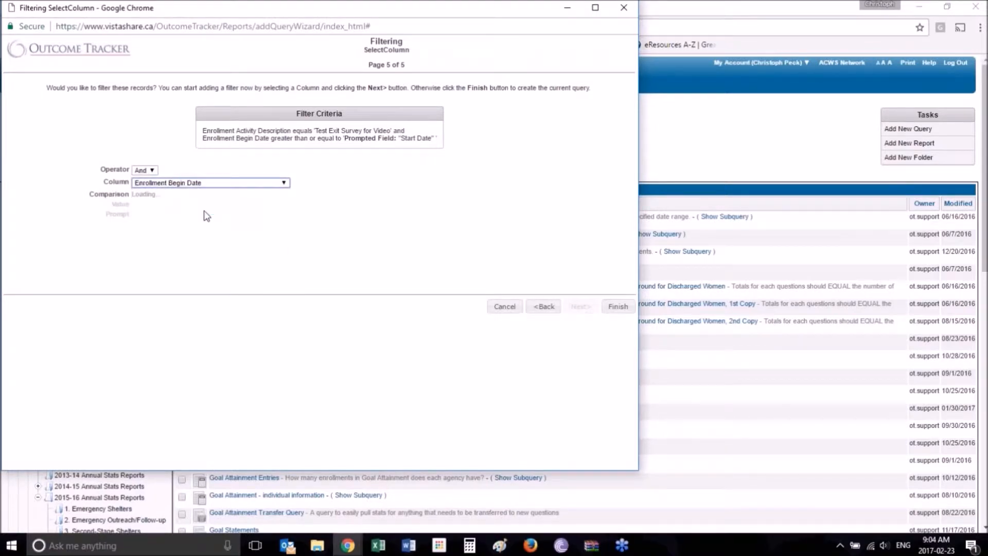
{"action": "left_click", "coordinate": [194, 198]}
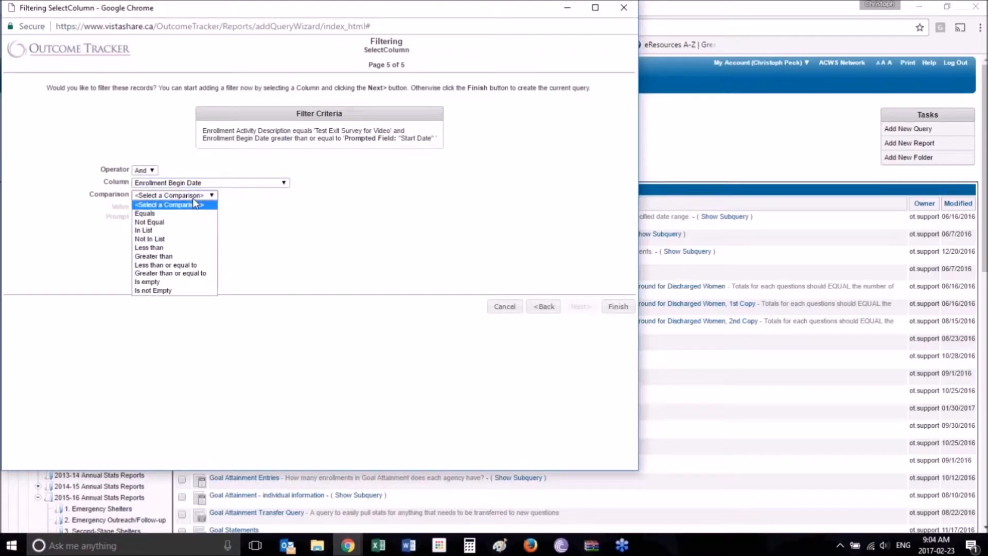
{"action": "left_click", "coordinate": [170, 264]}
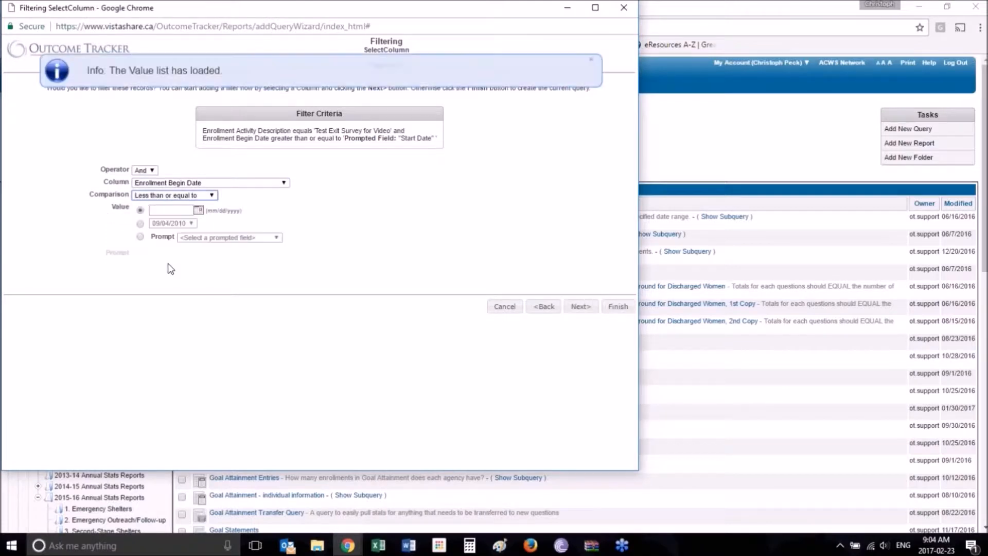
{"action": "left_click", "coordinate": [141, 237]}
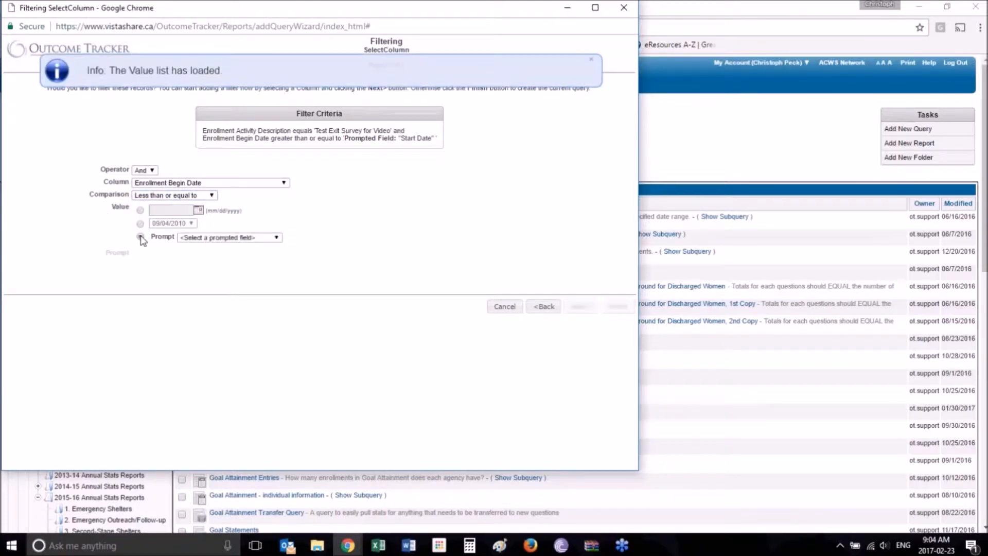
{"action": "left_click", "coordinate": [211, 238]}
{"action": "left_click", "coordinate": [209, 256]}
Describe the second prompt as End Date, set its default to Last day of last month, and add the filter.
{"action": "left_click", "coordinate": [262, 220]}
{"action": "key", "text": "ctrl+a"}
{"action": "type", "text": "E"}
{"action": "key", "text": "Down"}
{"action": "key", "text": "Tab"}
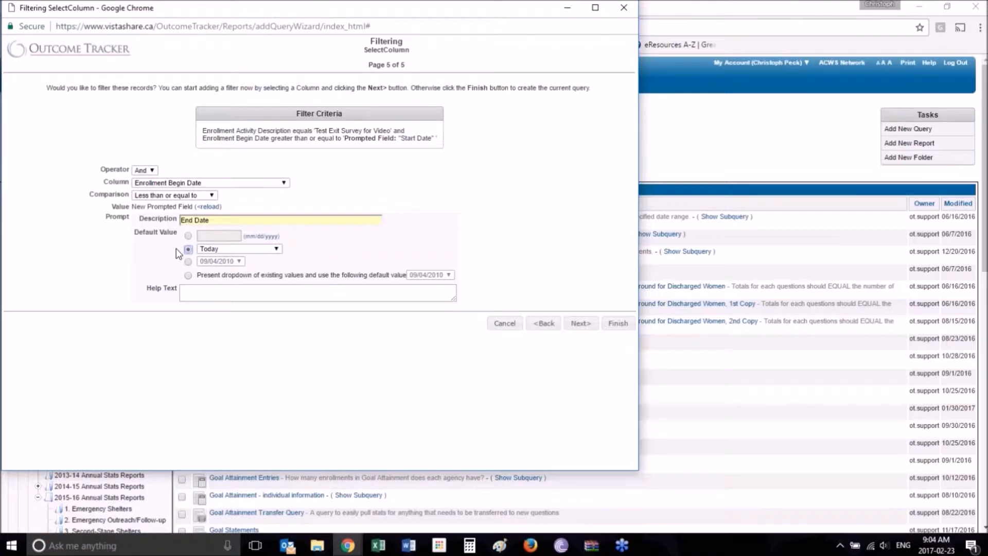
{"action": "left_click", "coordinate": [248, 249]}
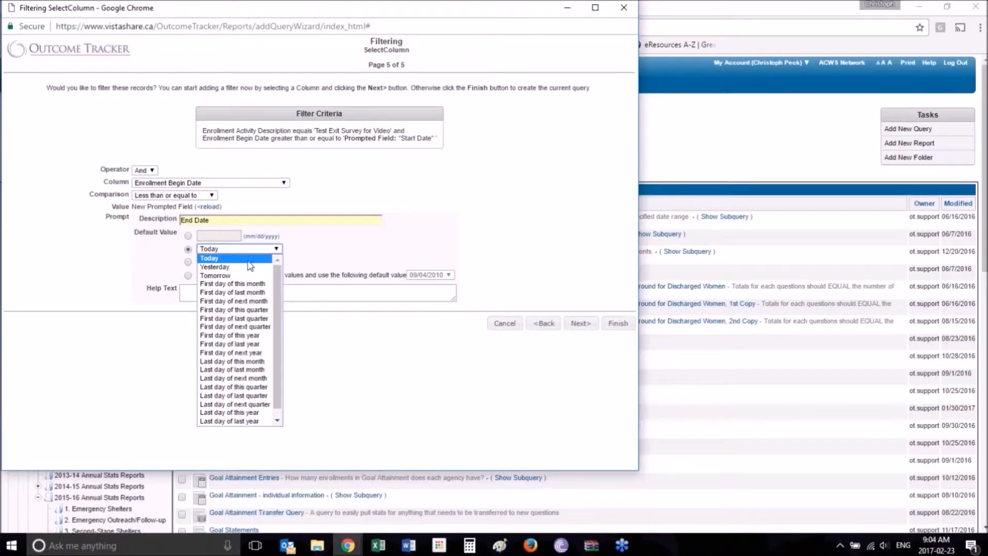
{"action": "left_click", "coordinate": [248, 370]}
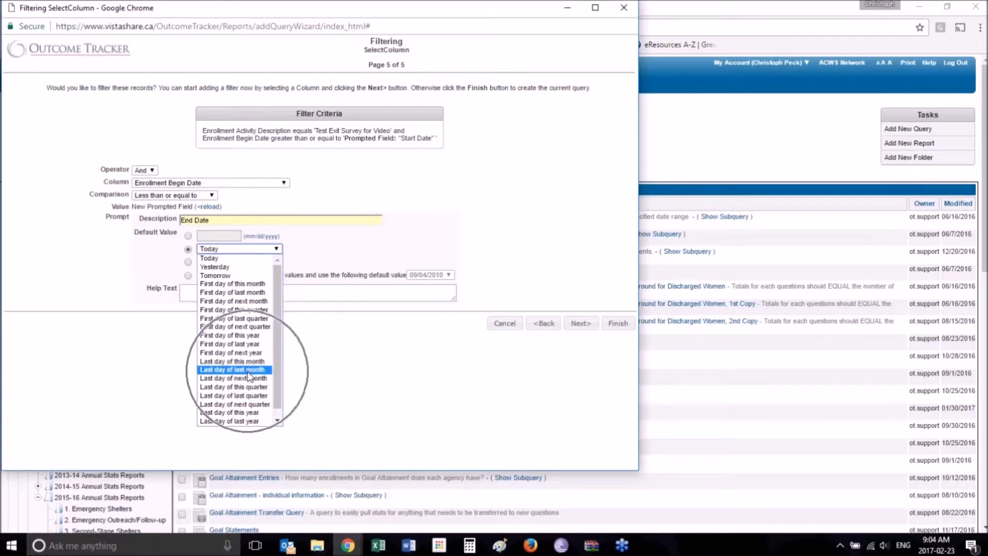
{"action": "left_click", "coordinate": [249, 370]}
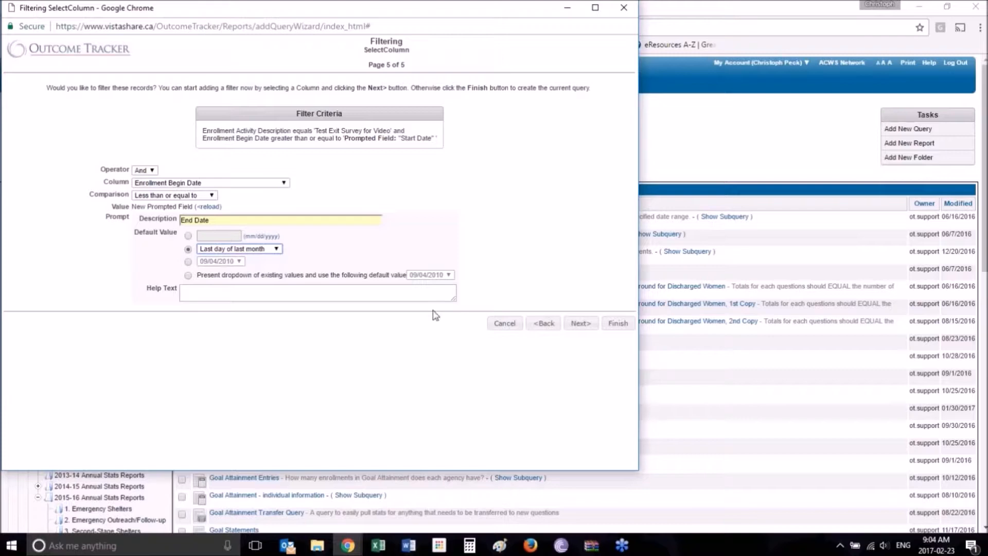
{"action": "left_click", "coordinate": [571, 324]}
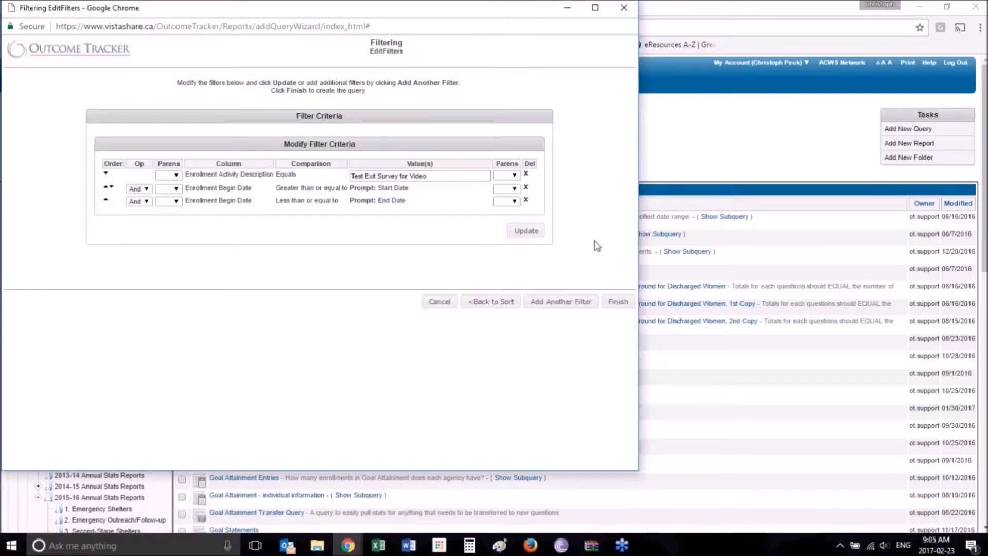
Check which columns another filter could use, and finish the query without adding one.
{"action": "left_click", "coordinate": [580, 301]}
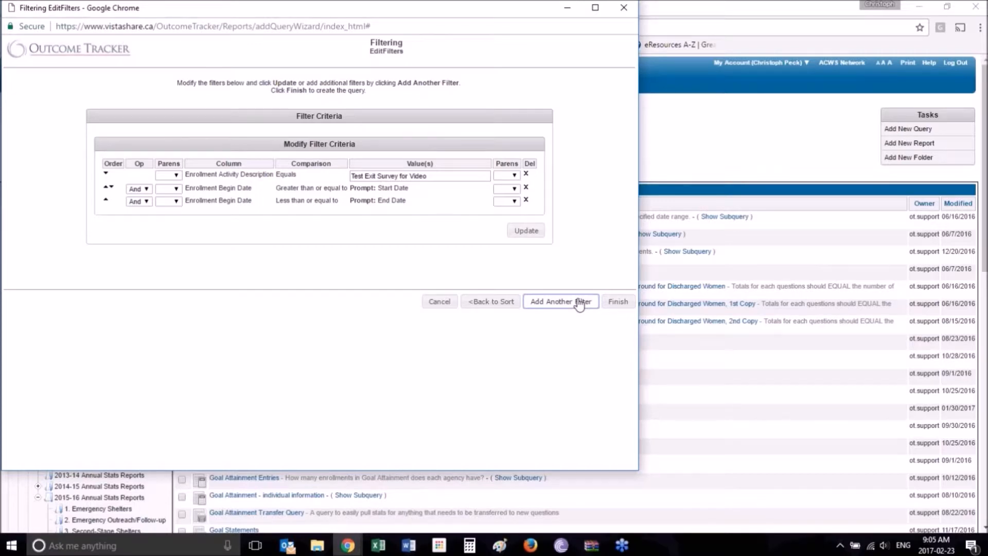
{"action": "left_click", "coordinate": [196, 191]}
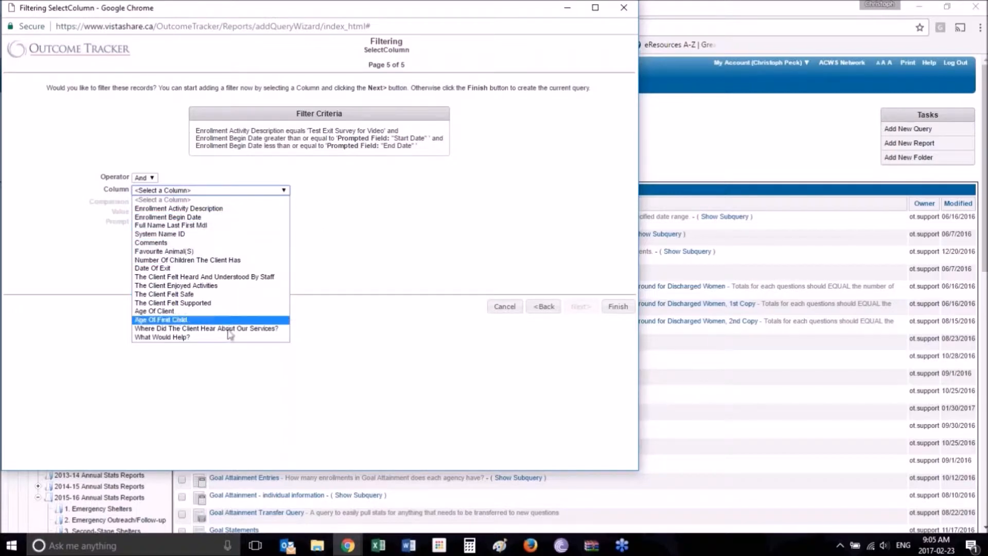
{"action": "left_click", "coordinate": [431, 229]}
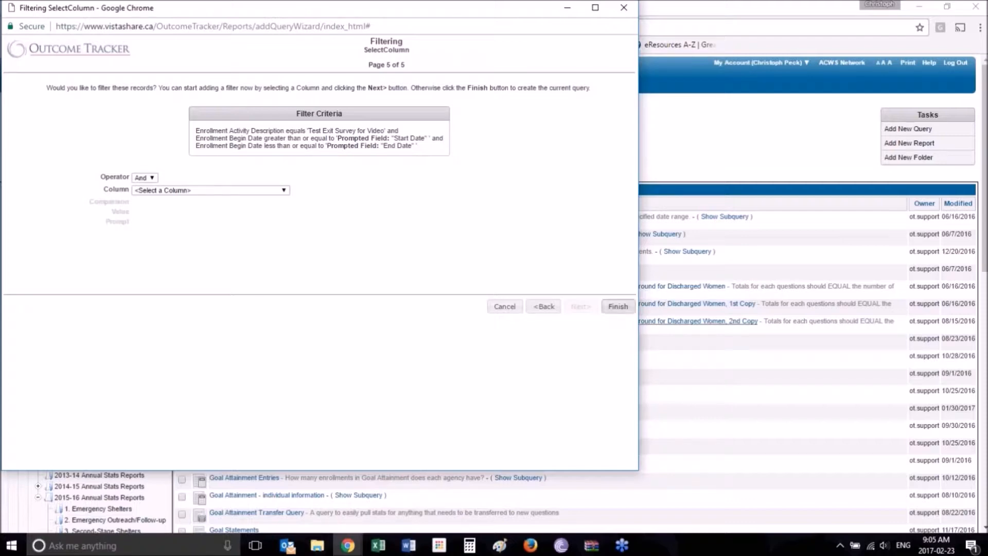
{"action": "left_click", "coordinate": [618, 306]}
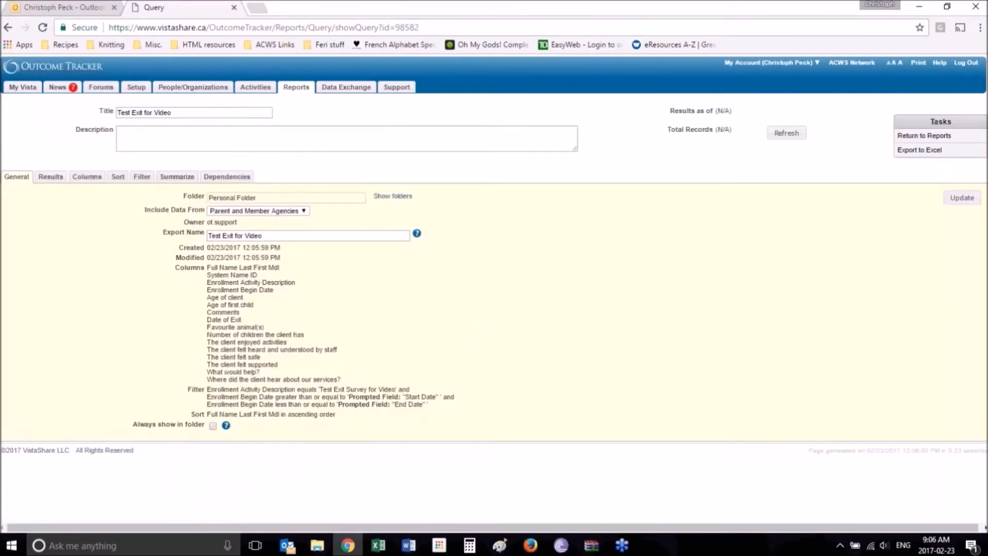
Open the query's results and set the Start Date prompt to 01/01/2016.
{"action": "left_click", "coordinate": [50, 178]}
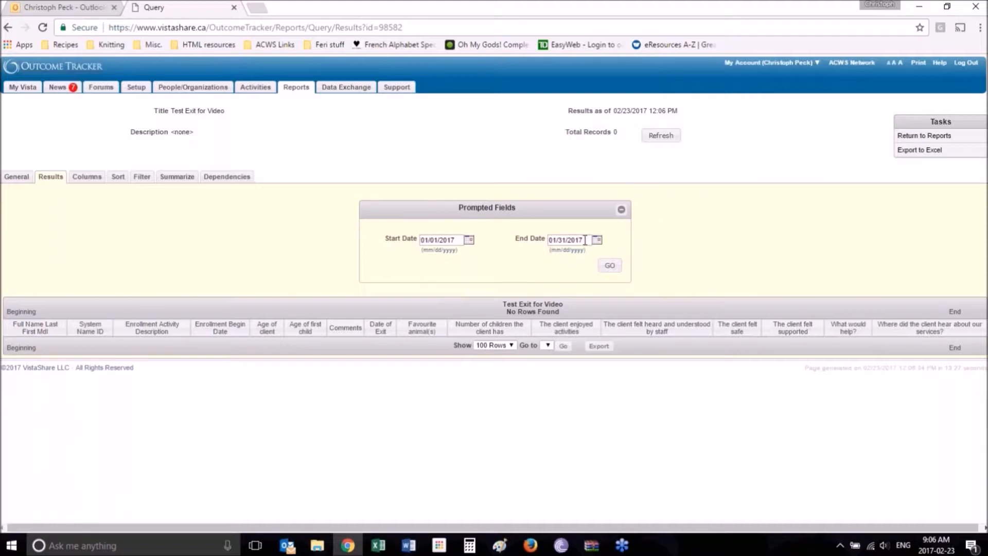
{"action": "left_click", "coordinate": [468, 240]}
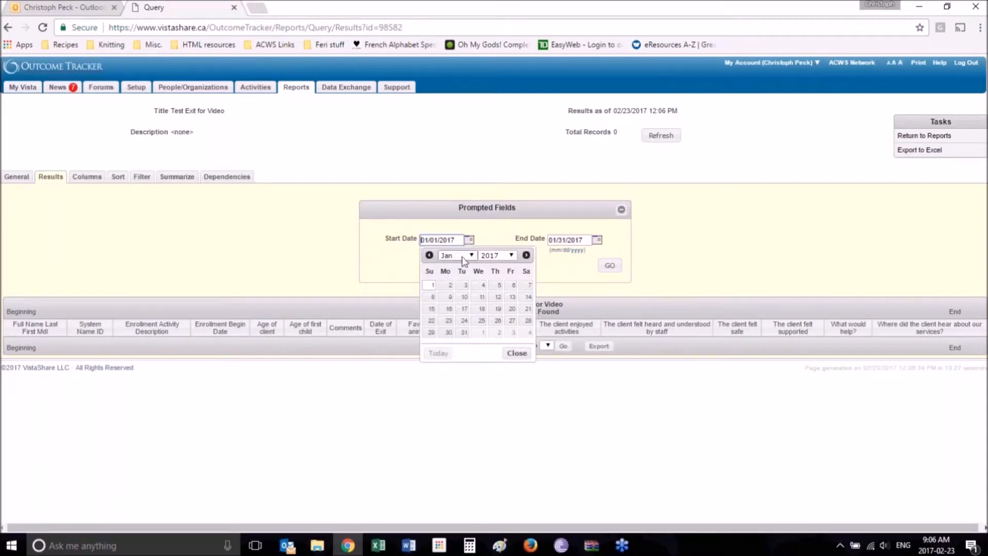
{"action": "left_click", "coordinate": [493, 256]}
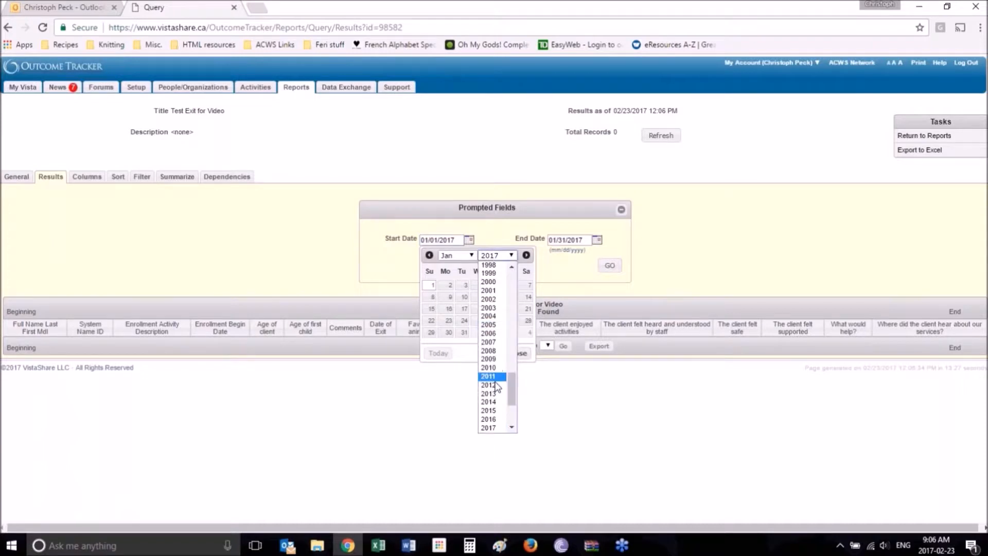
{"action": "left_click", "coordinate": [497, 427]}
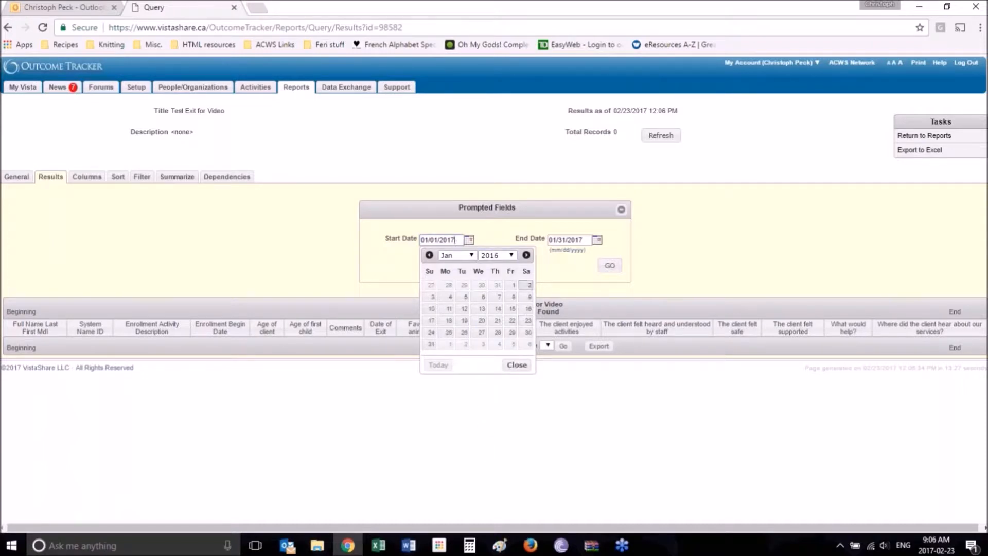
{"action": "left_click", "coordinate": [514, 285]}
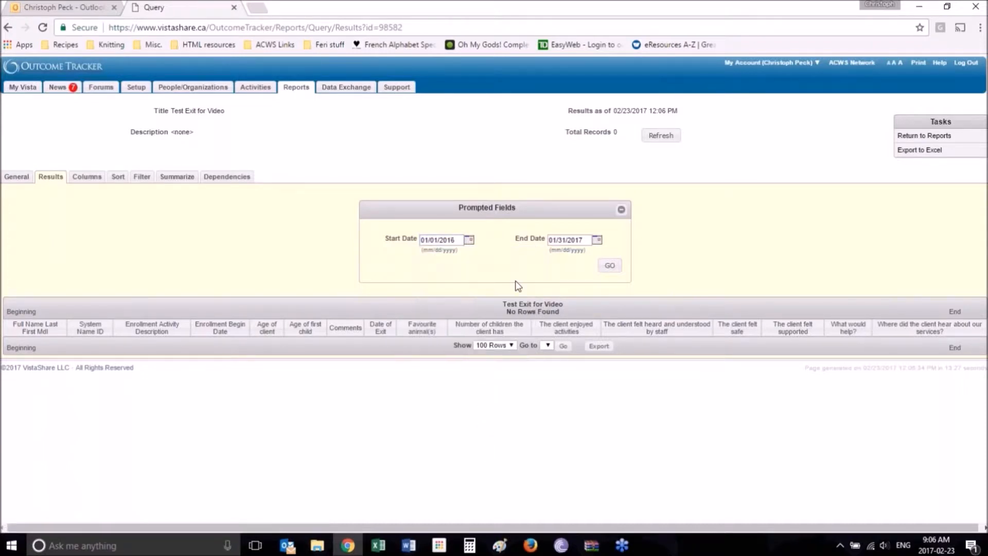
Set the End Date prompt to 12/31/2016 and run the query for that date range.
{"action": "left_click", "coordinate": [597, 239]}
{"action": "left_click", "coordinate": [557, 254]}
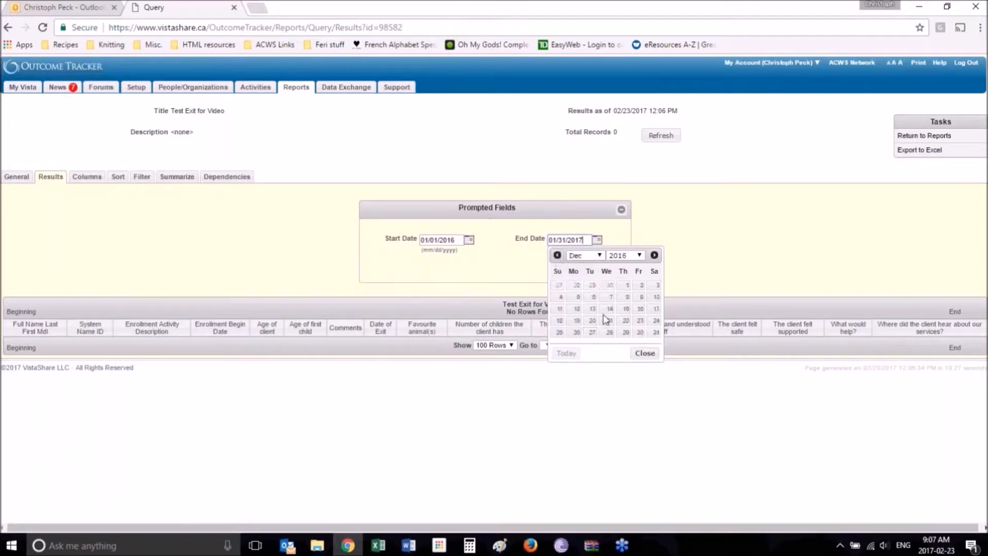
{"action": "left_click", "coordinate": [655, 332]}
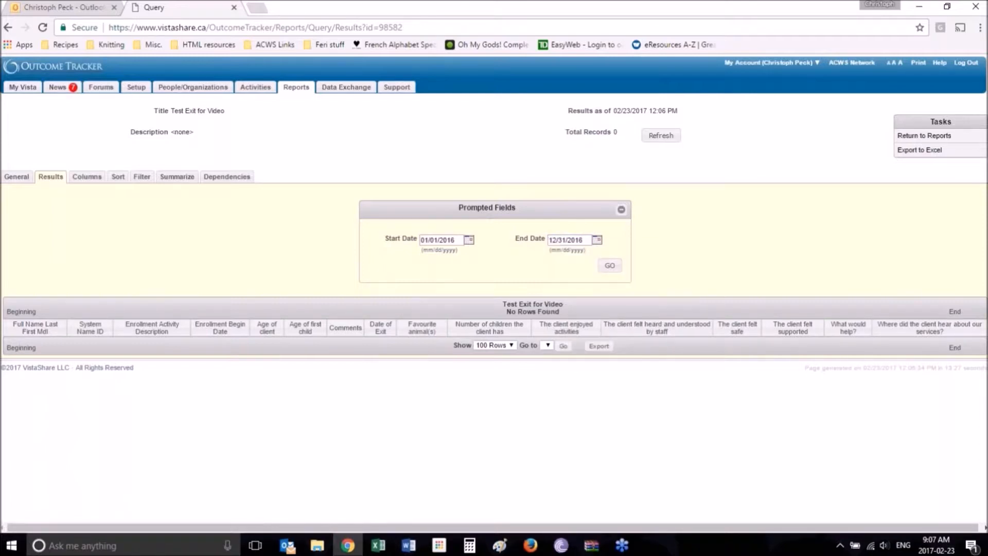
{"action": "left_click", "coordinate": [609, 265]}
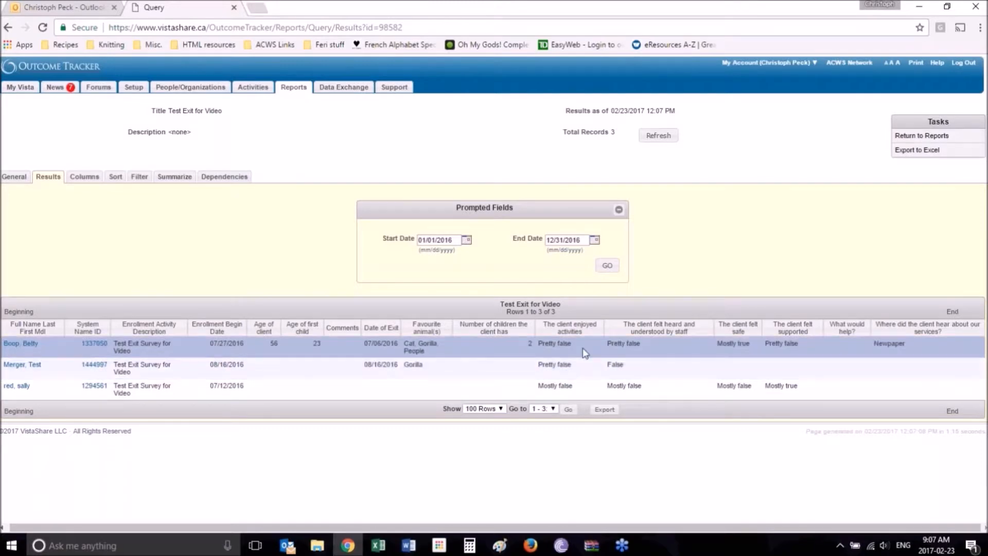
Review the query's filter criteria and its list of columns.
{"action": "left_click", "coordinate": [139, 177]}
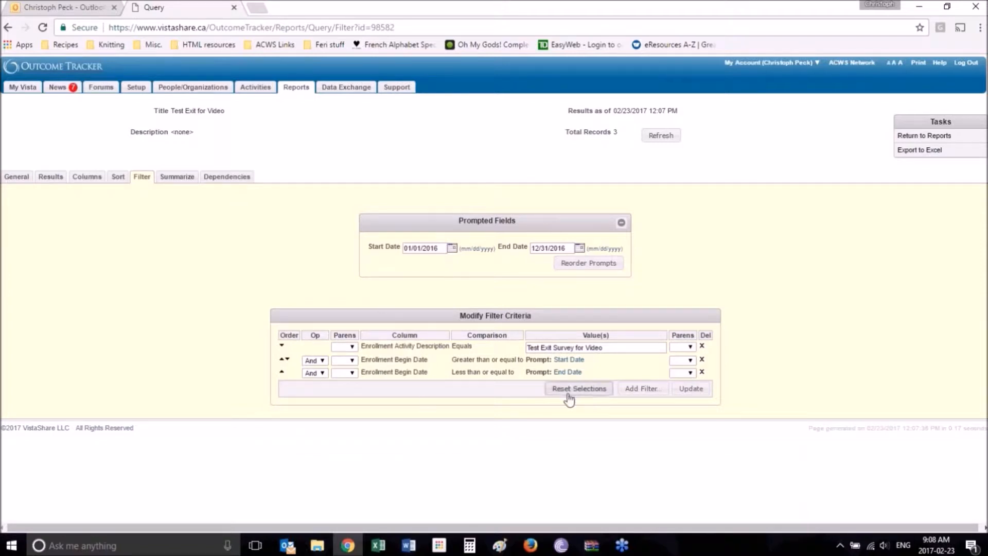
{"action": "left_click", "coordinate": [87, 177]}
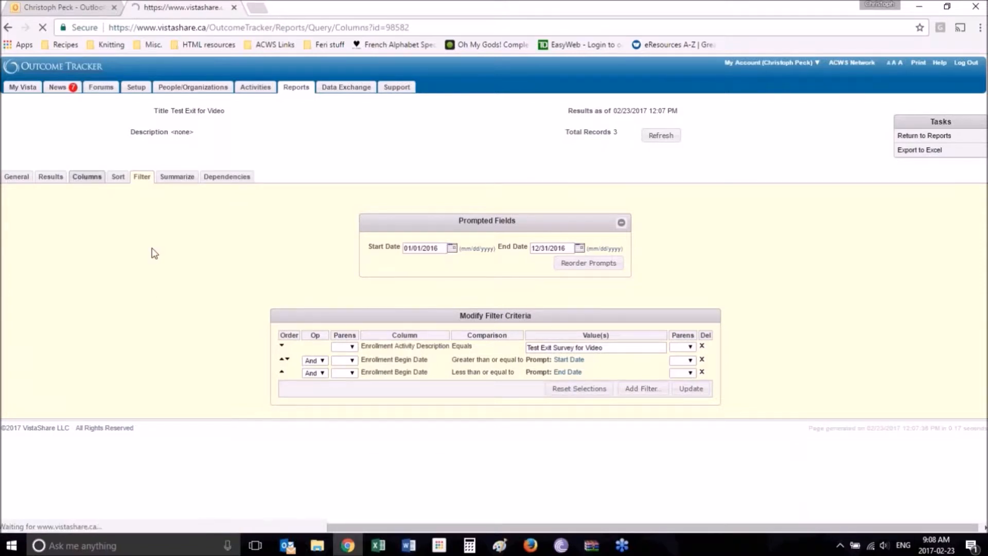
{"action": "scroll", "coordinate": [309, 307], "scroll_direction": "down", "scroll_amount": 1}
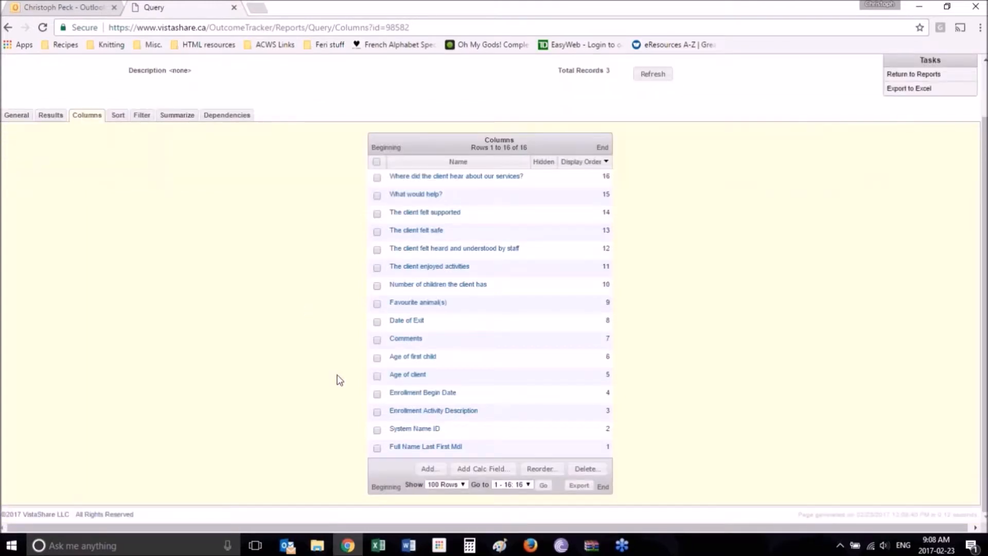
Start adding columns to the query and select Role from the Roles group under Demographics.
{"action": "left_click", "coordinate": [430, 470]}
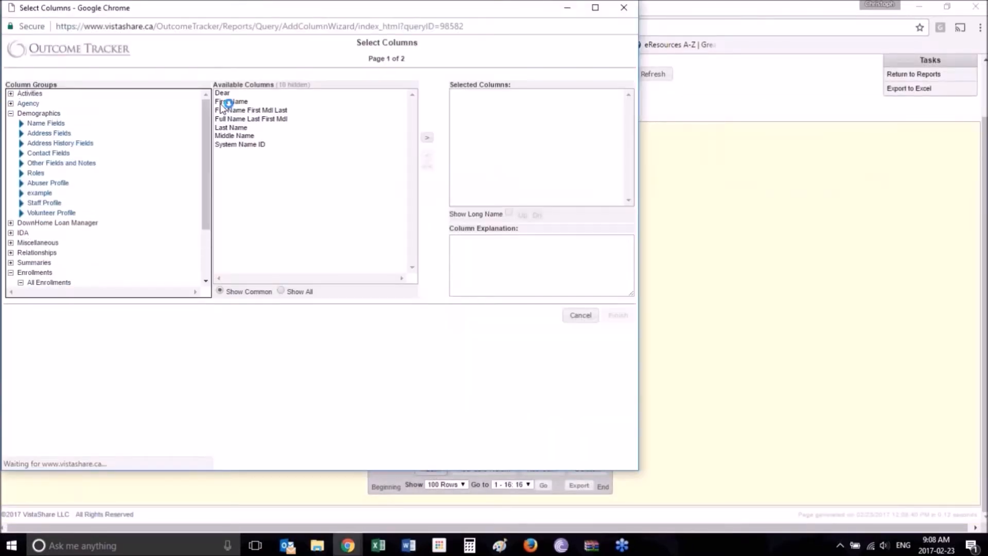
{"action": "scroll", "coordinate": [109, 158], "scroll_direction": "down", "scroll_amount": 2}
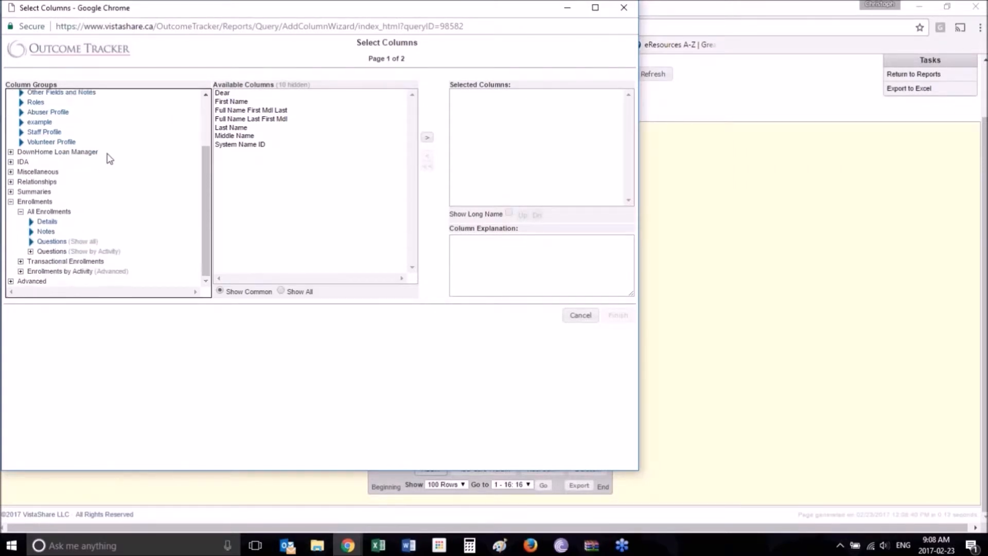
{"action": "scroll", "coordinate": [109, 159], "scroll_direction": "up", "scroll_amount": 2}
{"action": "scroll", "coordinate": [110, 158], "scroll_direction": "down", "scroll_amount": 2}
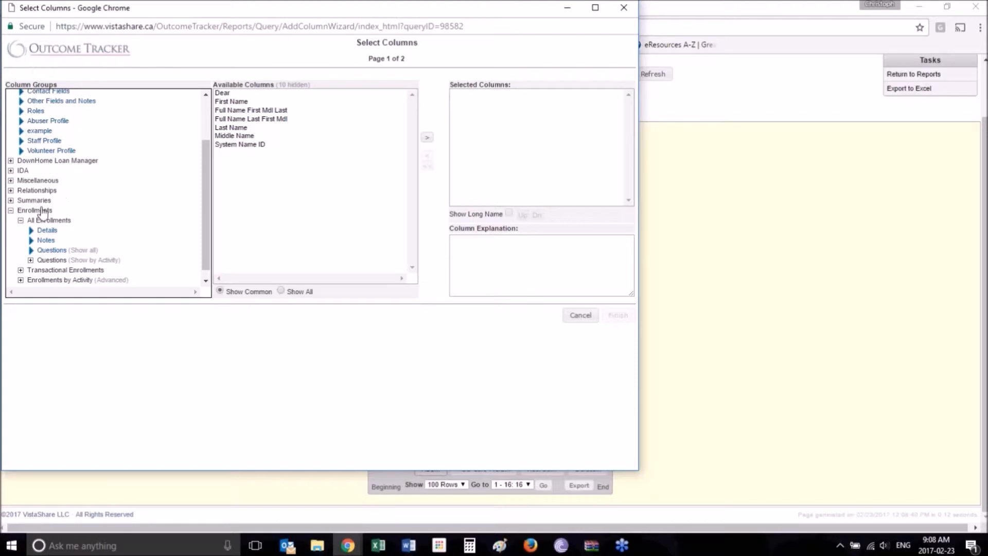
{"action": "scroll", "coordinate": [99, 203], "scroll_direction": "down", "scroll_amount": 1}
{"action": "scroll", "coordinate": [100, 202], "scroll_direction": "up", "scroll_amount": 3}
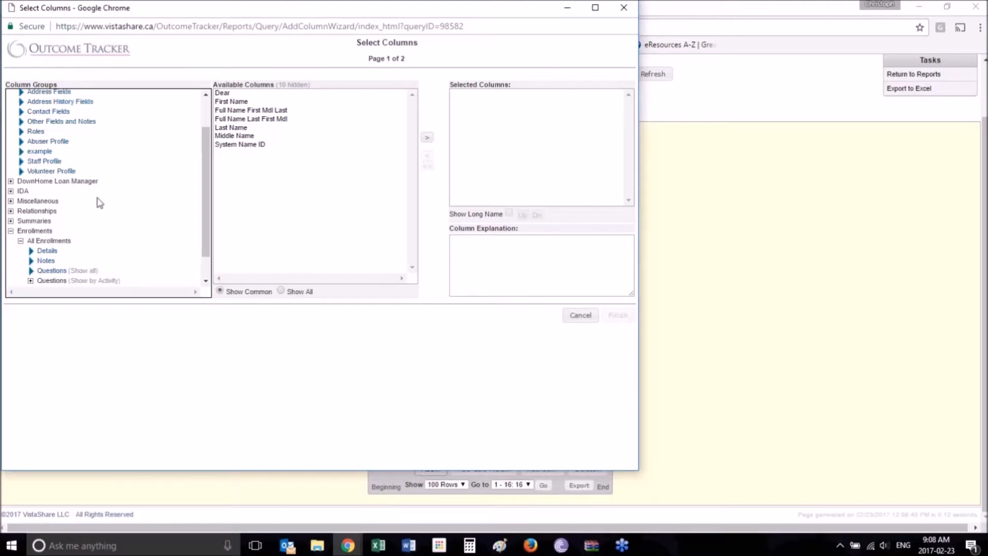
{"action": "scroll", "coordinate": [100, 203], "scroll_direction": "down", "scroll_amount": 1}
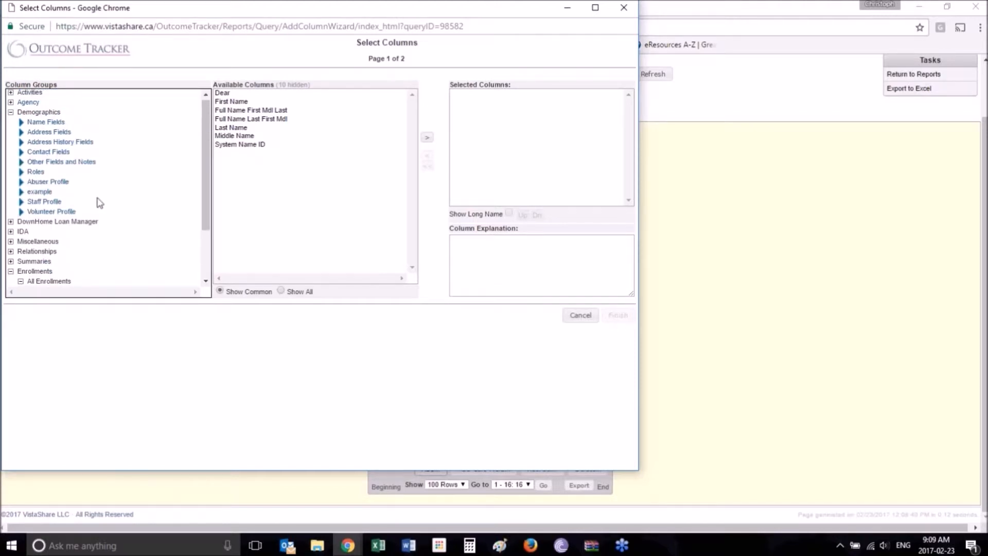
{"action": "scroll", "coordinate": [98, 202], "scroll_direction": "down", "scroll_amount": 2}
{"action": "scroll", "coordinate": [98, 203], "scroll_direction": "up", "scroll_amount": 2}
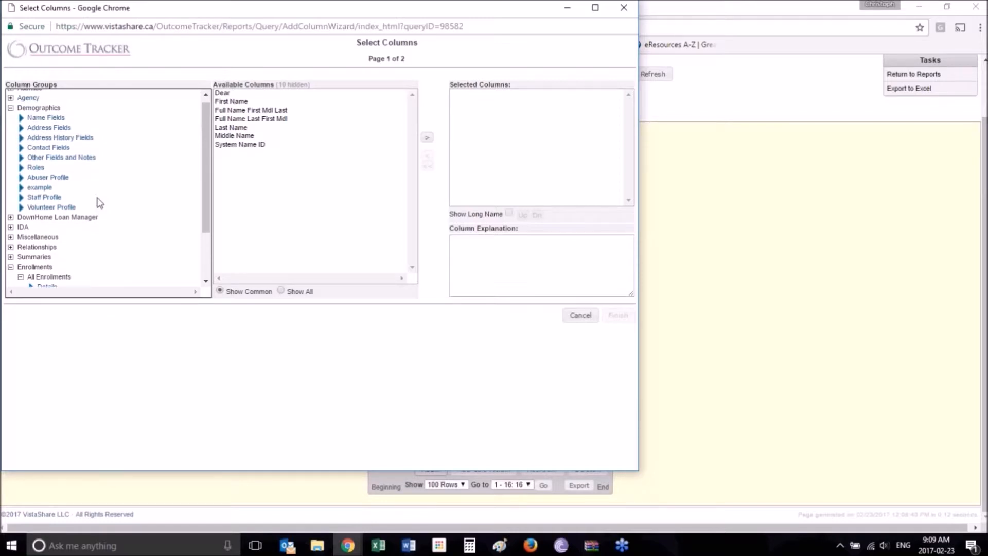
{"action": "scroll", "coordinate": [78, 180], "scroll_direction": "up", "scroll_amount": 1}
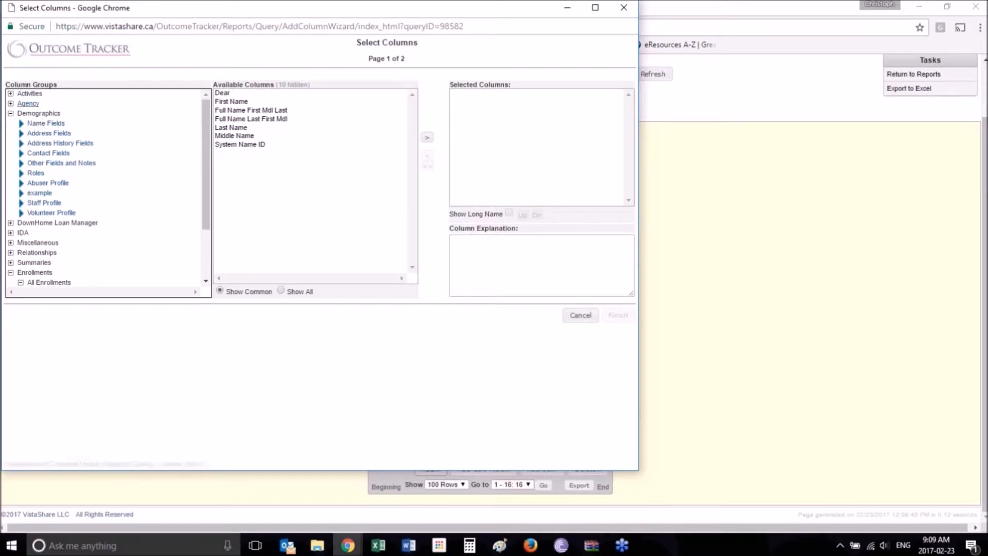
{"action": "left_click", "coordinate": [34, 173]}
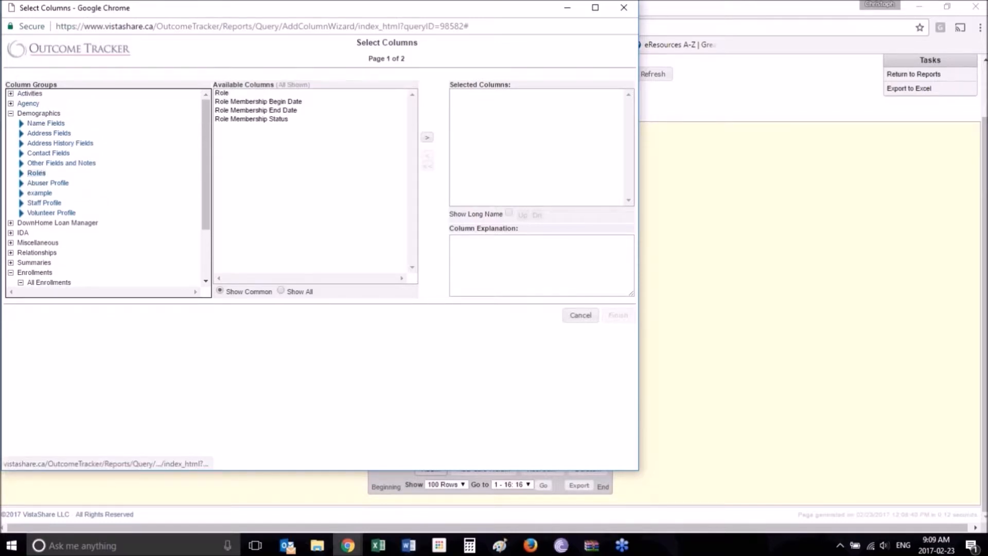
{"action": "left_click", "coordinate": [227, 93]}
{"action": "left_click", "coordinate": [427, 138]}
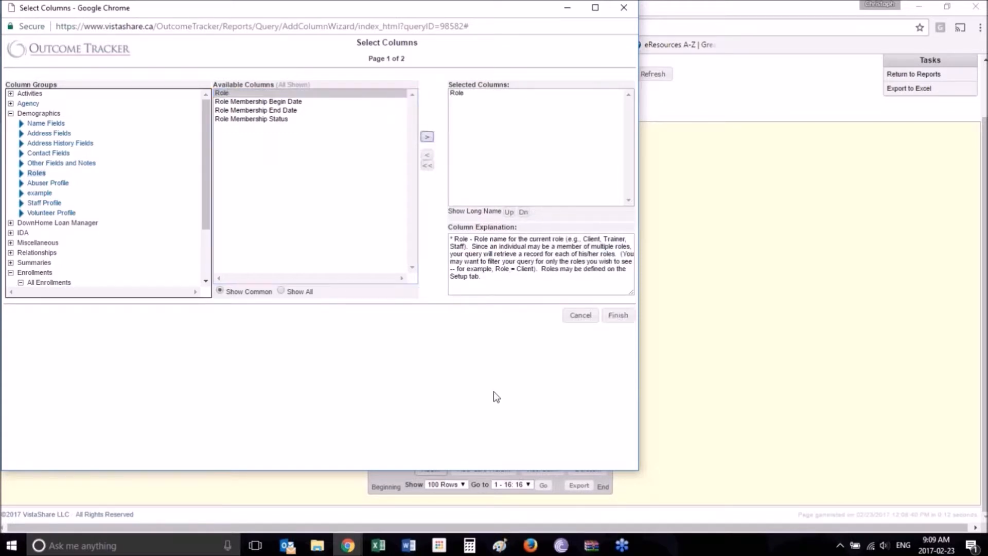
Select Role Membership Status as well and finish adding both columns to the query.
{"action": "left_click", "coordinate": [251, 120]}
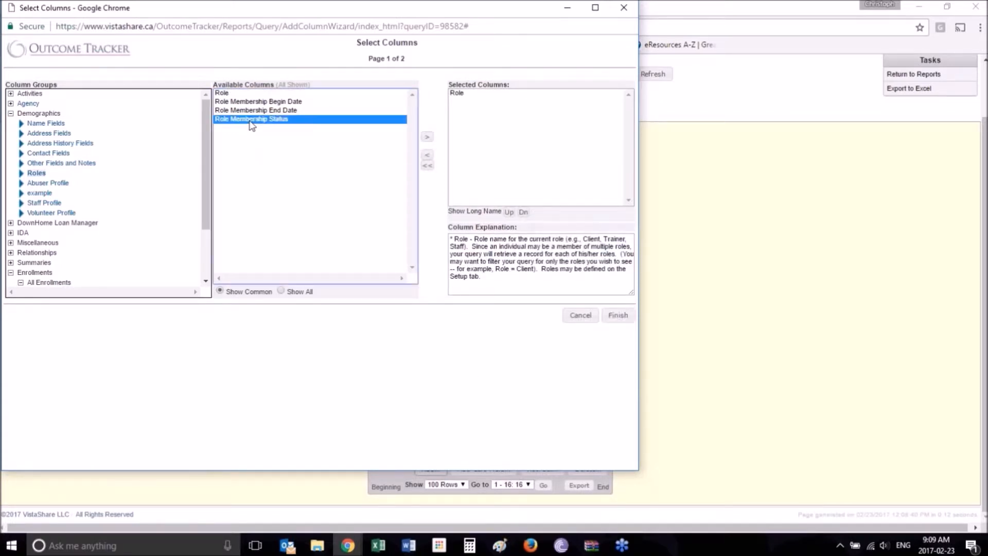
{"action": "left_click", "coordinate": [427, 136]}
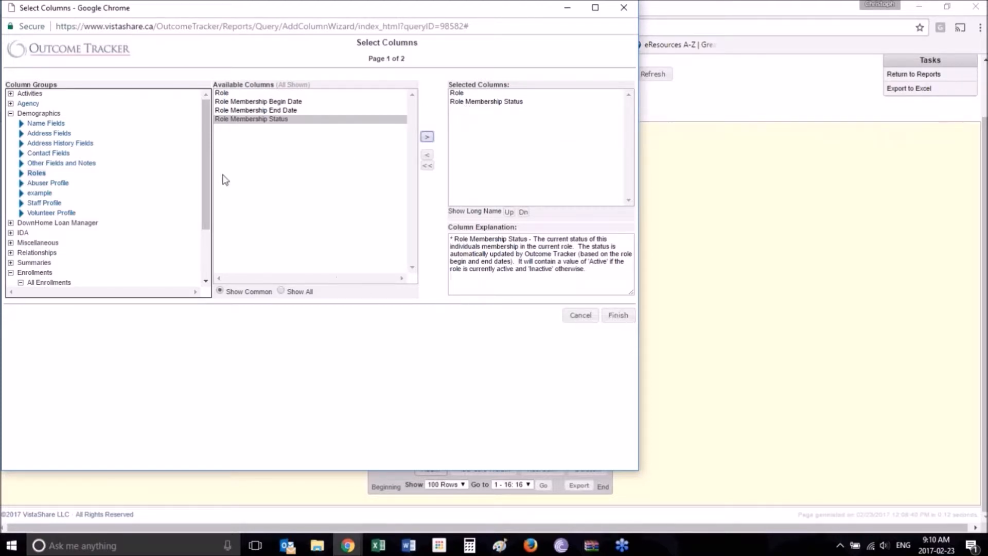
{"action": "left_click_drag", "start_coordinate": [203, 183], "coordinate": [200, 275]}
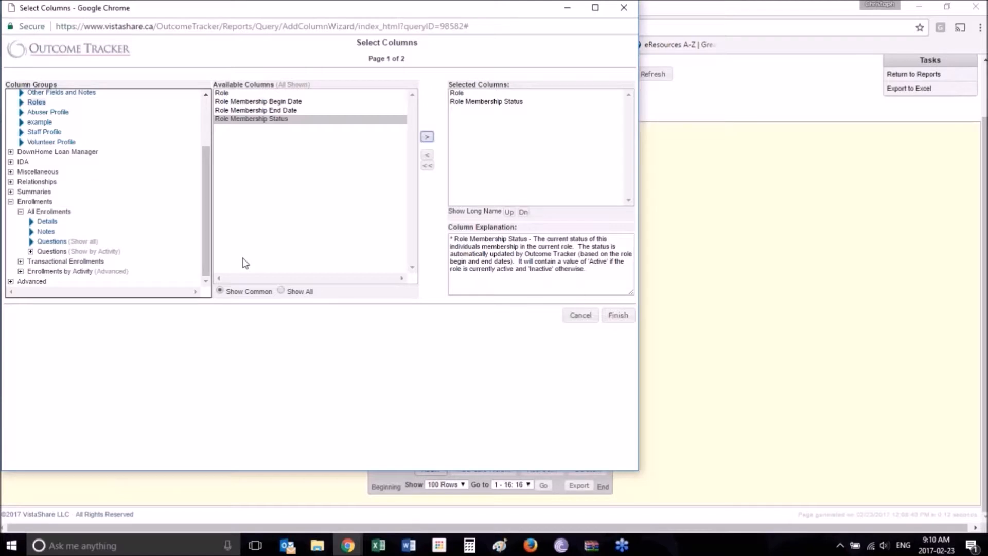
{"action": "left_click", "coordinate": [618, 315]}
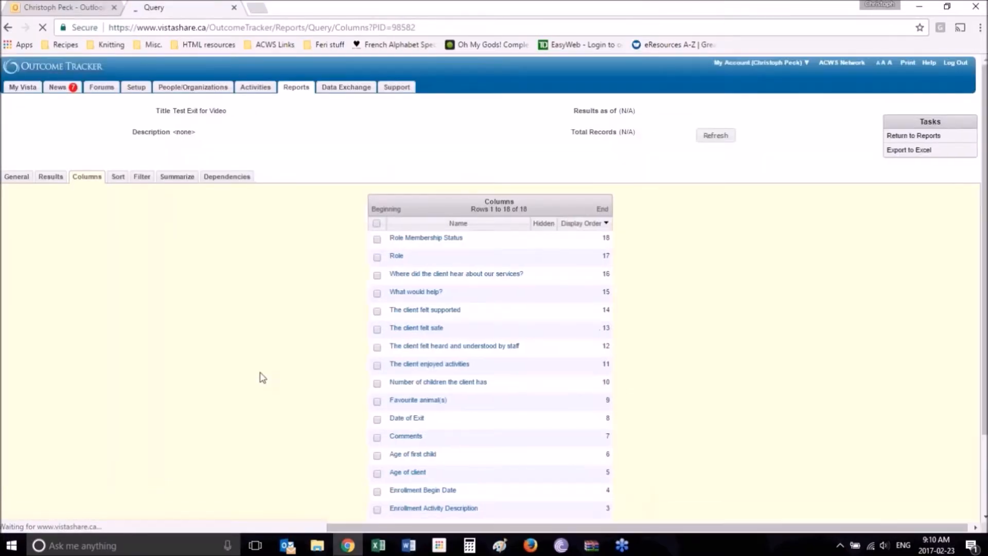
{"action": "scroll", "coordinate": [502, 280], "scroll_direction": "down", "scroll_amount": 3}
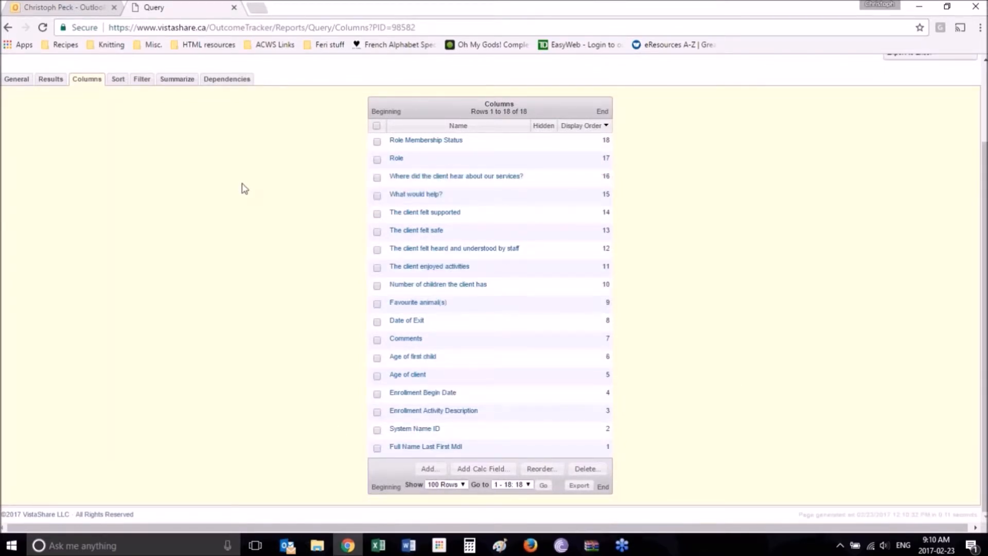
Add a filter to the query with operator And requiring Role to equal Residential (ACWS) - Adult.
{"action": "scroll", "coordinate": [122, 243], "scroll_direction": "up", "scroll_amount": 1}
{"action": "left_click", "coordinate": [143, 95]}
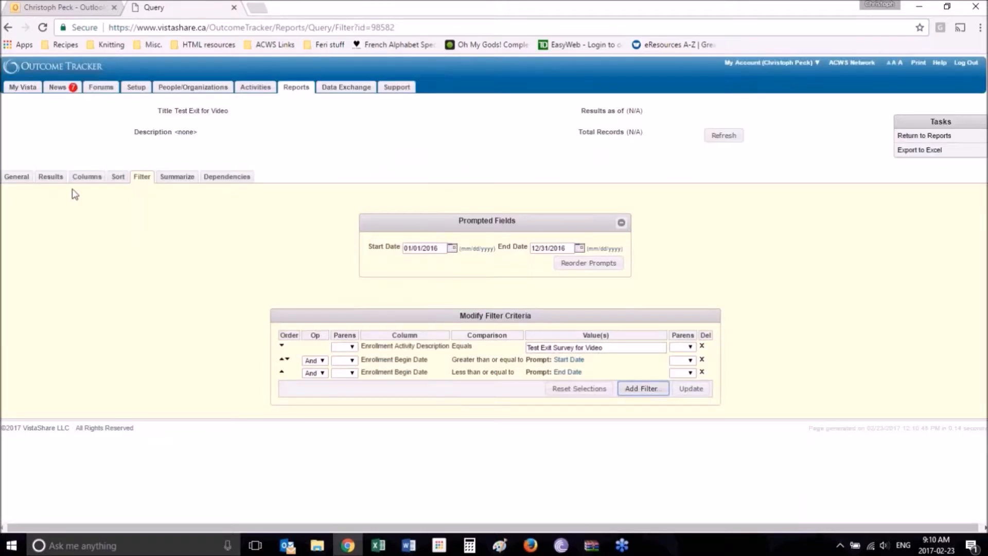
{"action": "left_click", "coordinate": [657, 391]}
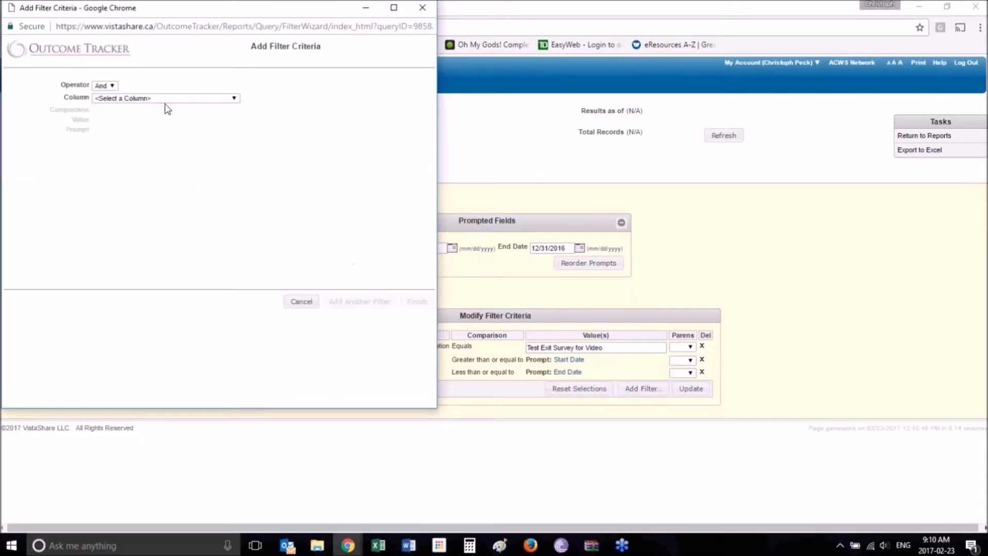
{"action": "left_click", "coordinate": [165, 100]}
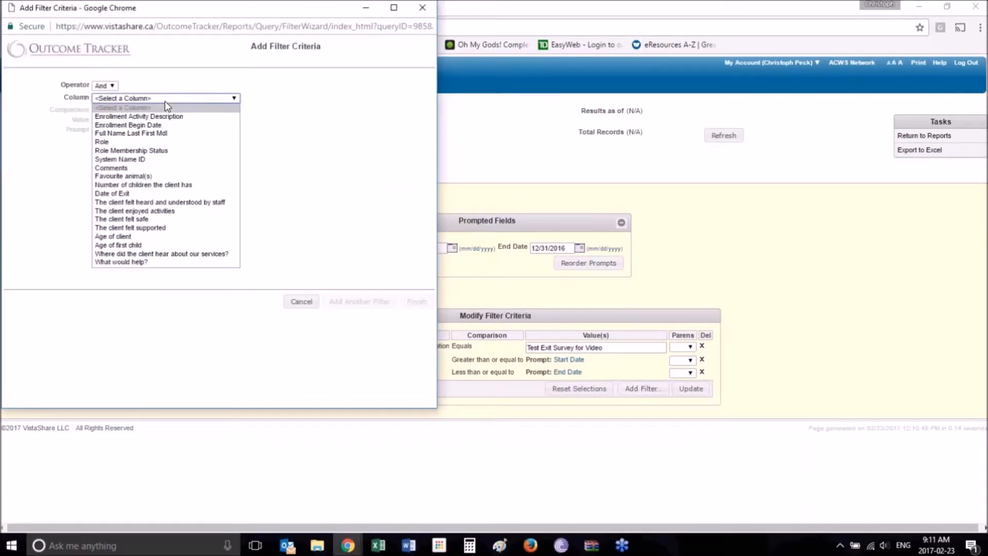
{"action": "left_click", "coordinate": [164, 142]}
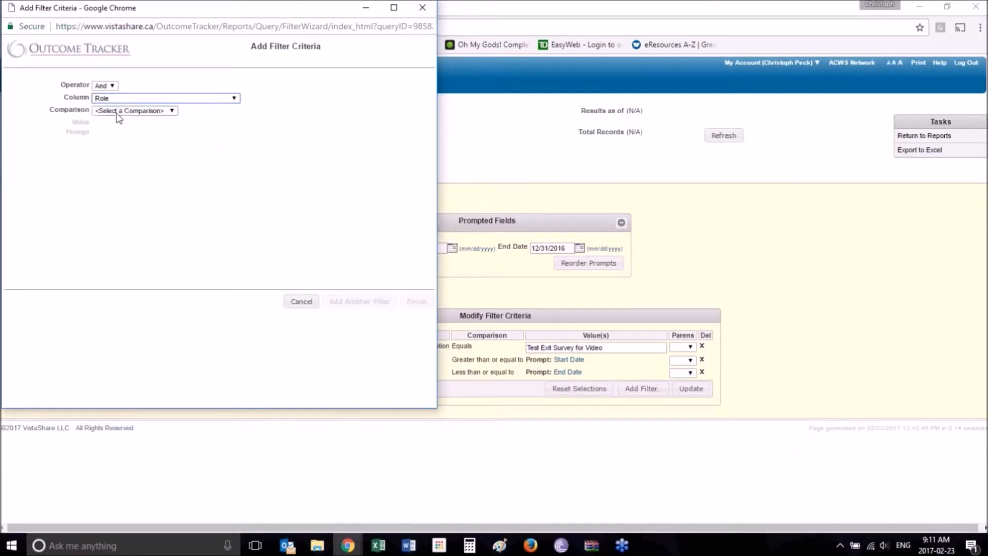
{"action": "left_click", "coordinate": [116, 113]}
{"action": "left_click", "coordinate": [115, 132]}
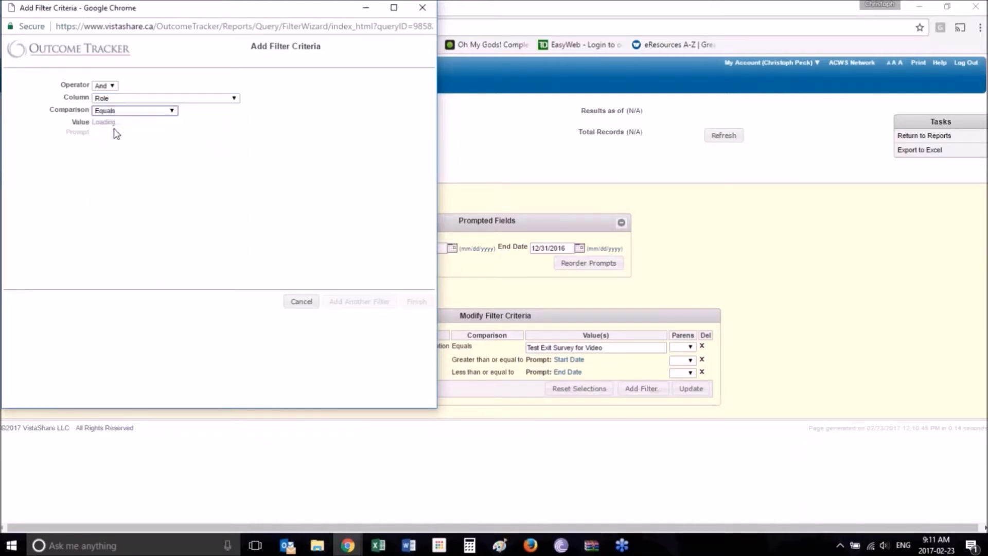
{"action": "left_click", "coordinate": [129, 125]}
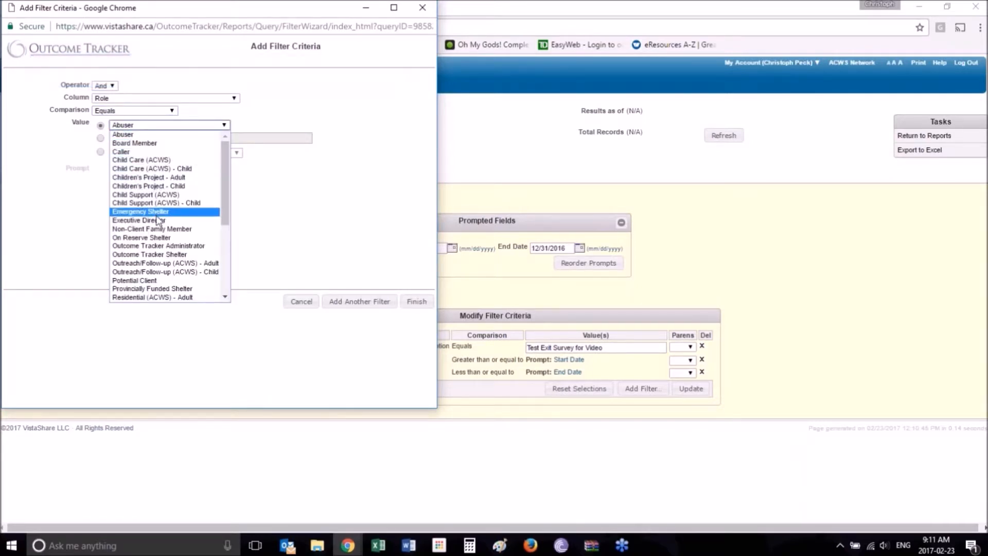
{"action": "left_click", "coordinate": [168, 296]}
{"action": "left_click", "coordinate": [416, 302]}
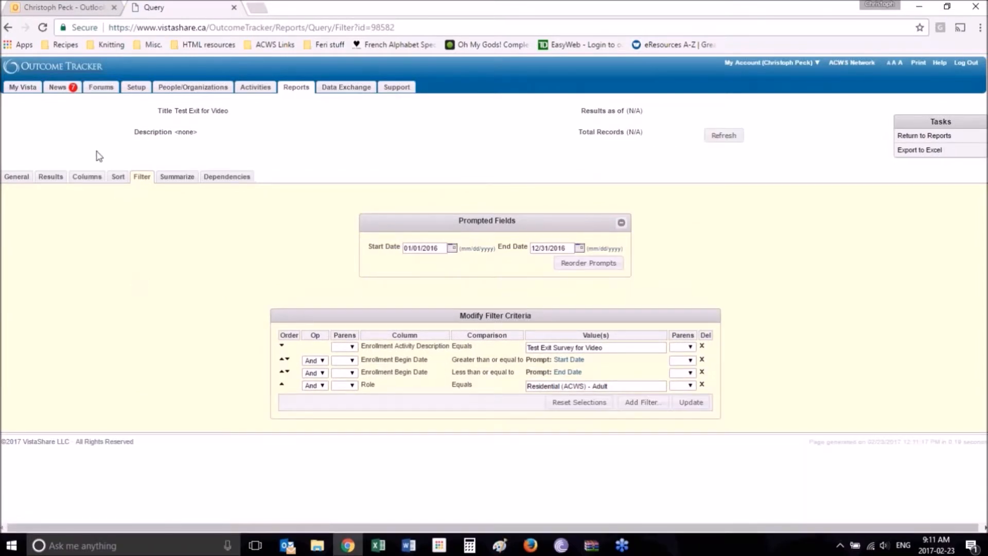
Check the filtered query results for duplicate client rows, comparing them with the filter criteria and summarization settings.
{"action": "left_click", "coordinate": [51, 177]}
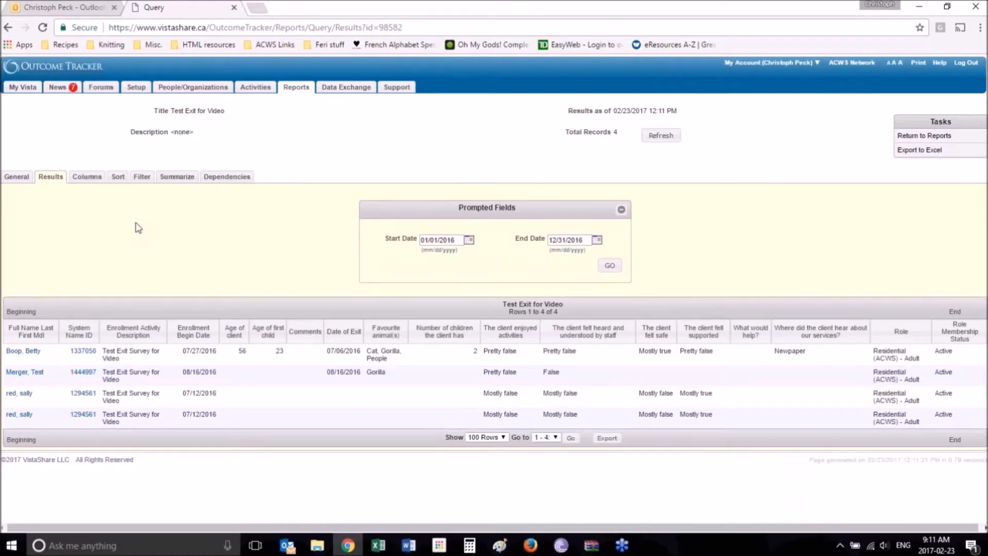
{"action": "left_click", "coordinate": [142, 178]}
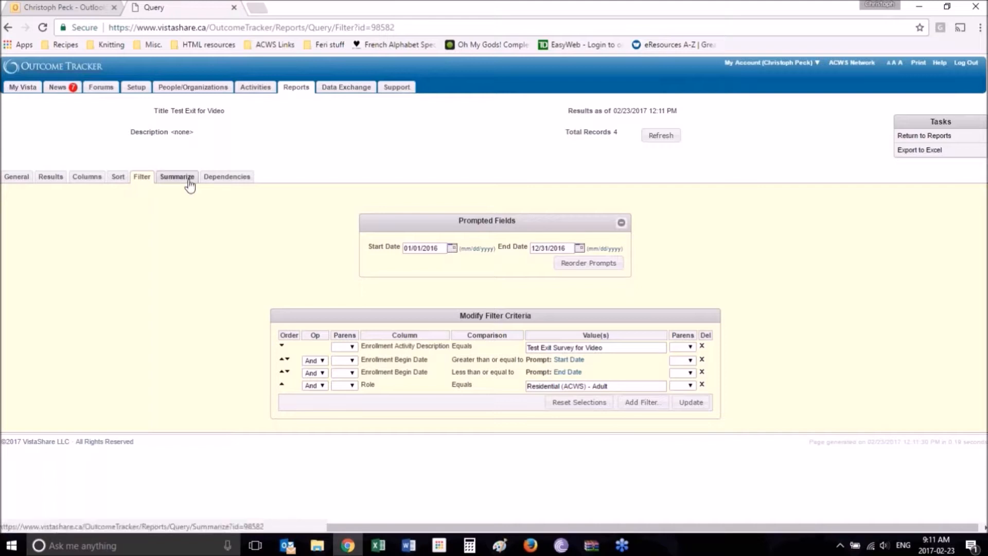
{"action": "left_click", "coordinate": [51, 178]}
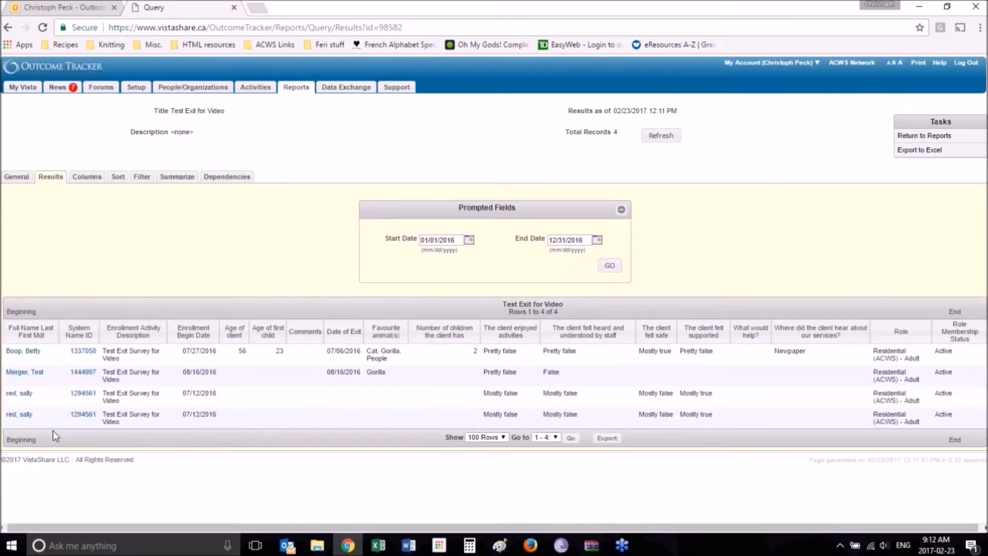
{"action": "left_click", "coordinate": [178, 179]}
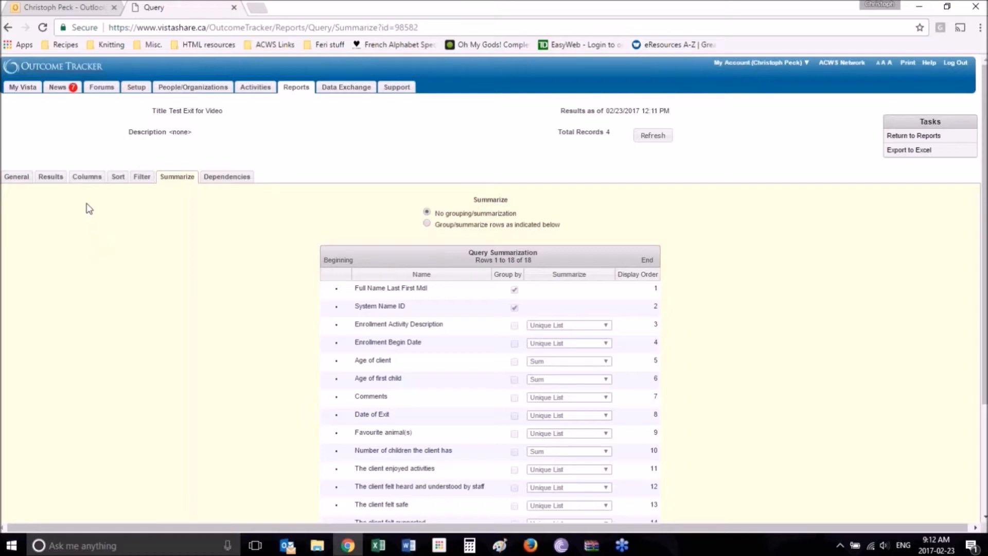
{"action": "left_click", "coordinate": [51, 176]}
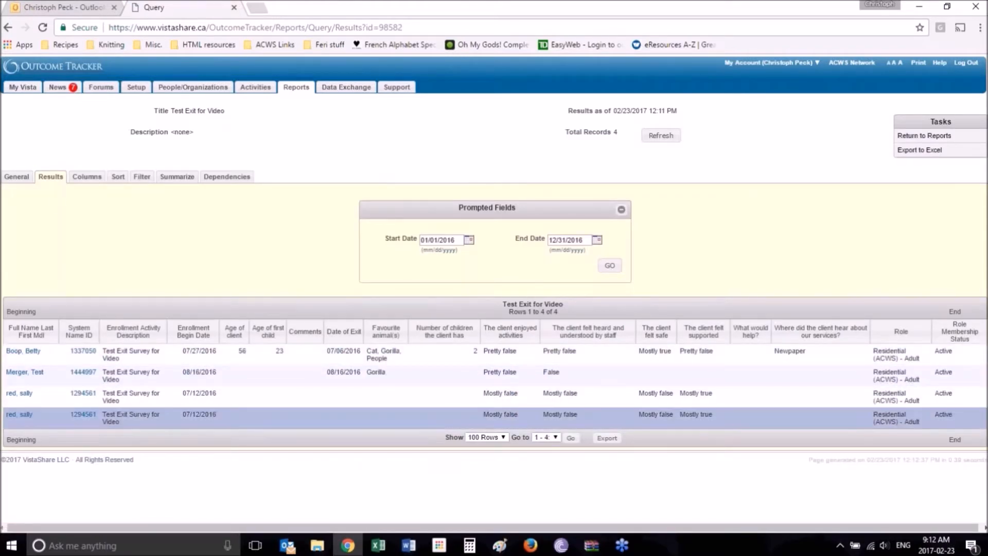
{"action": "left_click", "coordinate": [149, 180]}
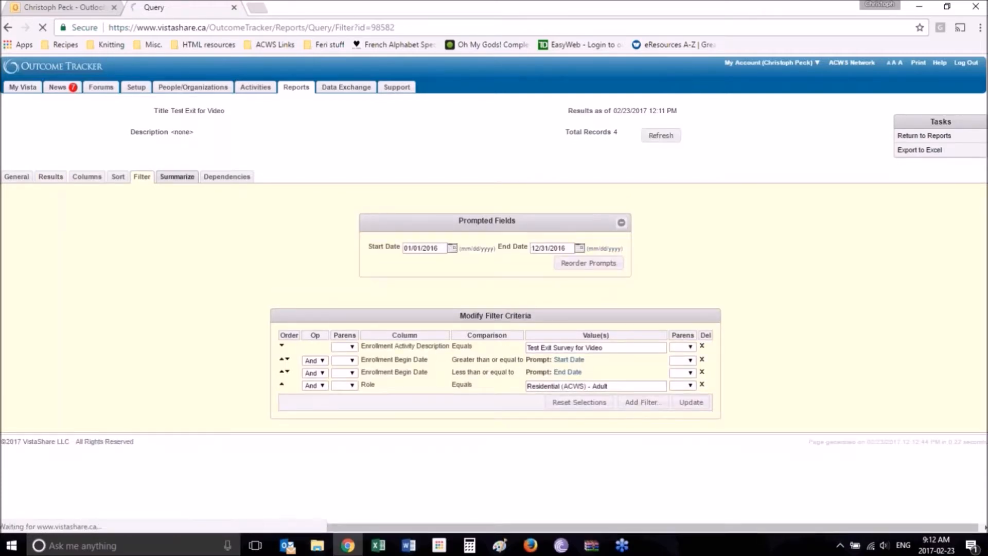
Switch the query's summarization to group and summarize rows as indicated for each column.
{"action": "left_click", "coordinate": [177, 177]}
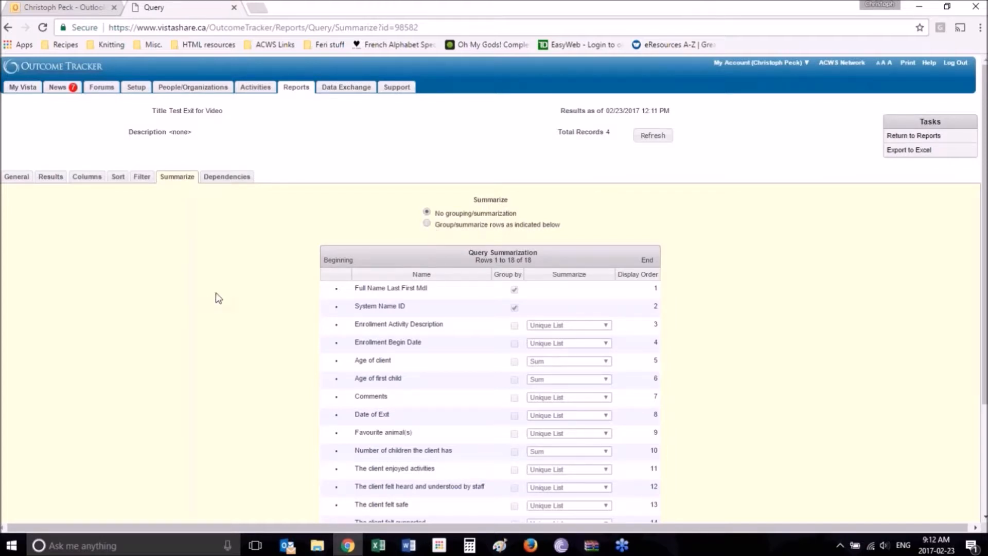
{"action": "left_click", "coordinate": [428, 224]}
{"action": "scroll", "coordinate": [228, 210], "scroll_direction": "down", "scroll_amount": 1}
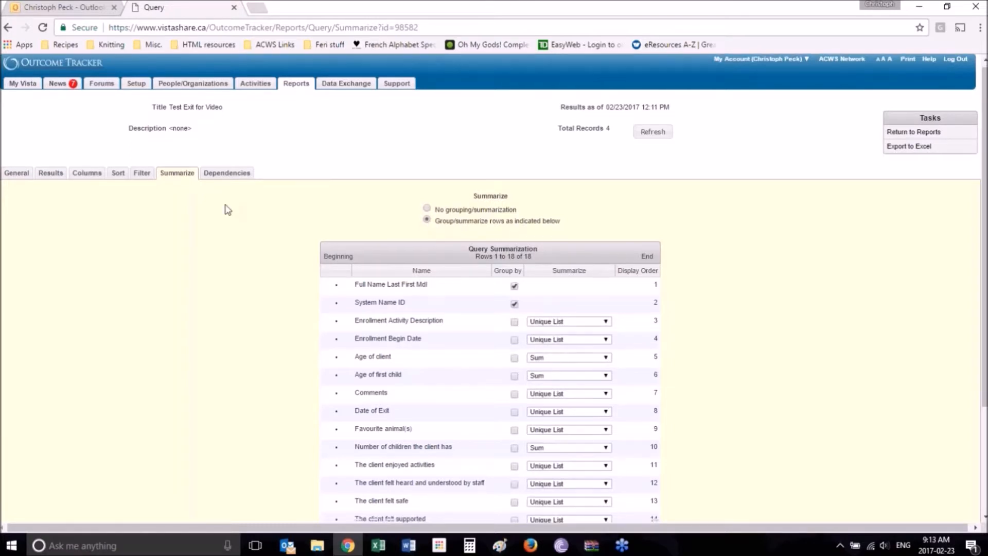
{"action": "scroll", "coordinate": [228, 210], "scroll_direction": "down", "scroll_amount": 2}
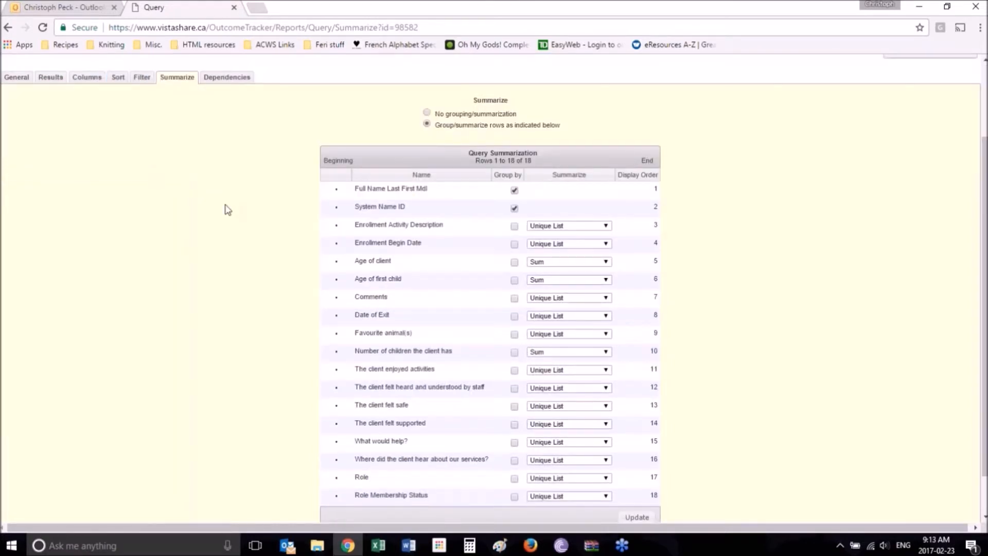
{"action": "scroll", "coordinate": [228, 210], "scroll_direction": "down", "scroll_amount": 1}
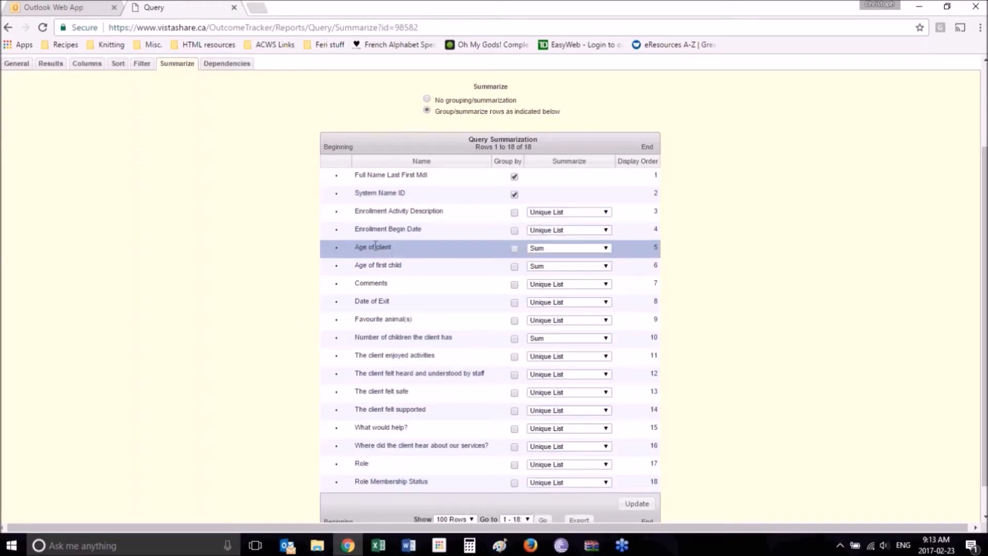
Summarize Age of client and Number of children the client has by Last Entered Value, and update the query's summarization.
{"action": "left_click", "coordinate": [581, 249]}
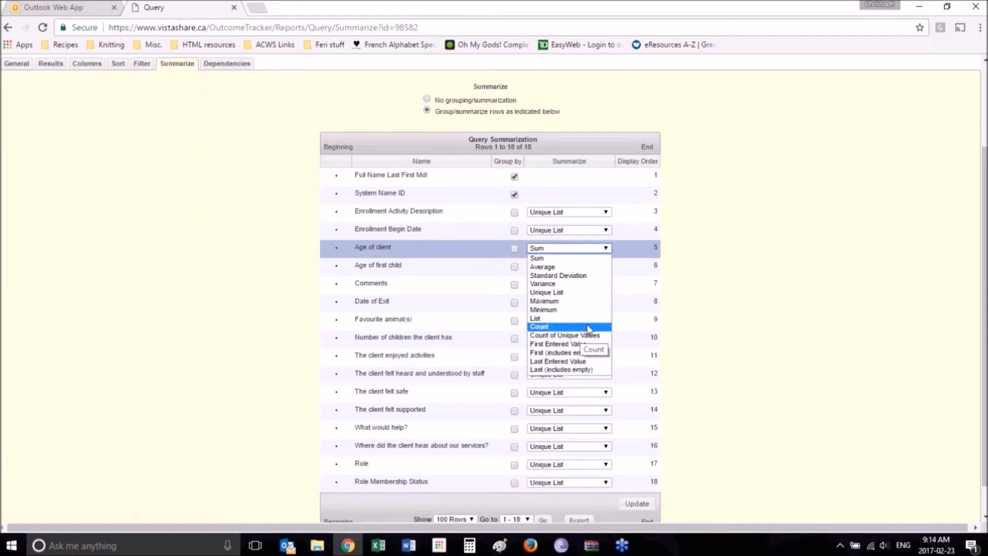
{"action": "left_click", "coordinate": [587, 362]}
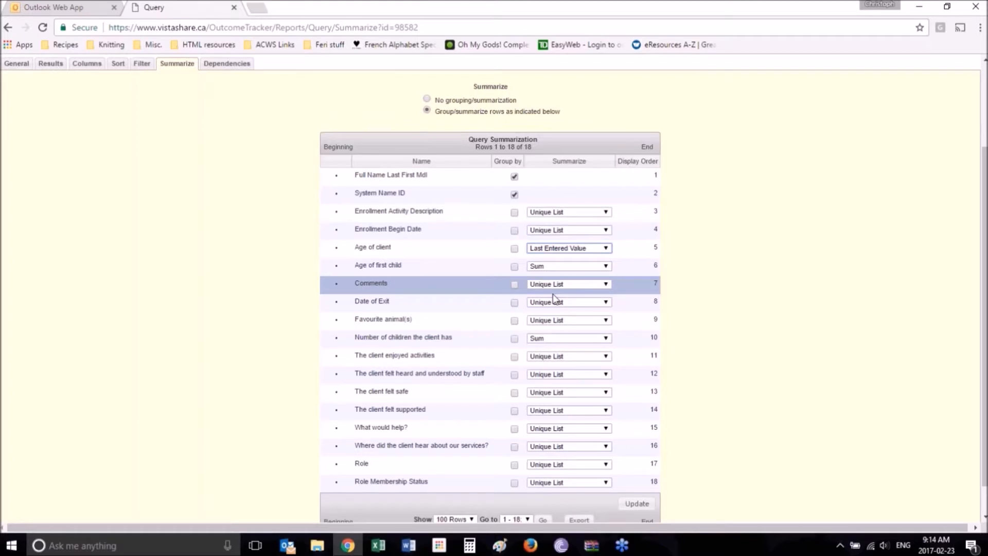
{"action": "left_click", "coordinate": [554, 341]}
{"action": "left_click", "coordinate": [551, 456]}
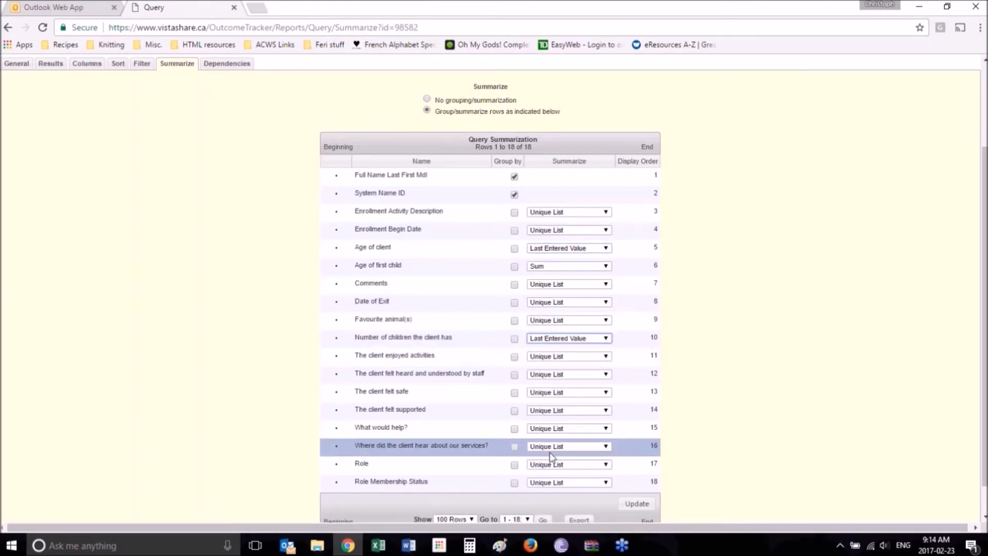
{"action": "left_click", "coordinate": [784, 348]}
{"action": "left_click", "coordinate": [637, 507]}
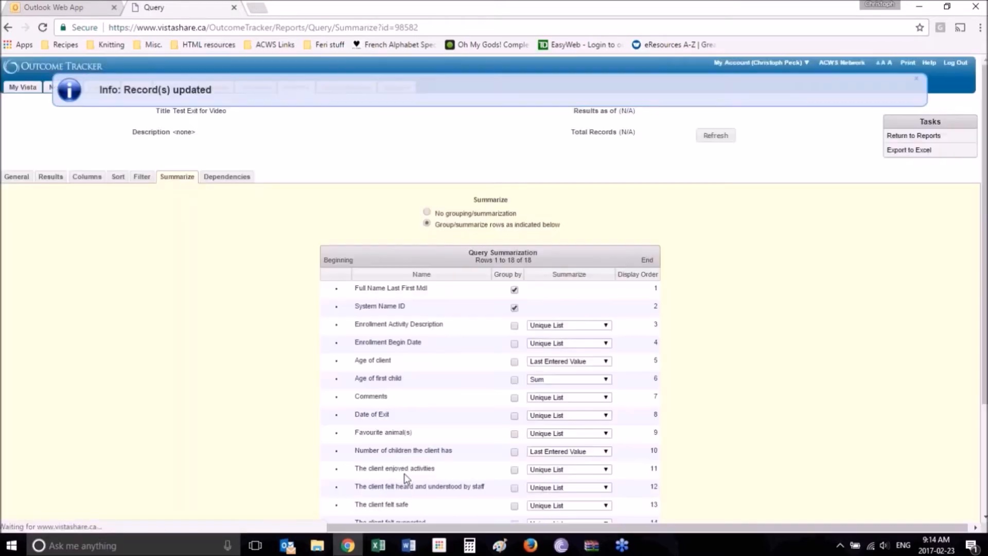
Review the summarized query results for duplicate client rows and compare them with the summarization settings of each column.
{"action": "left_click", "coordinate": [50, 177]}
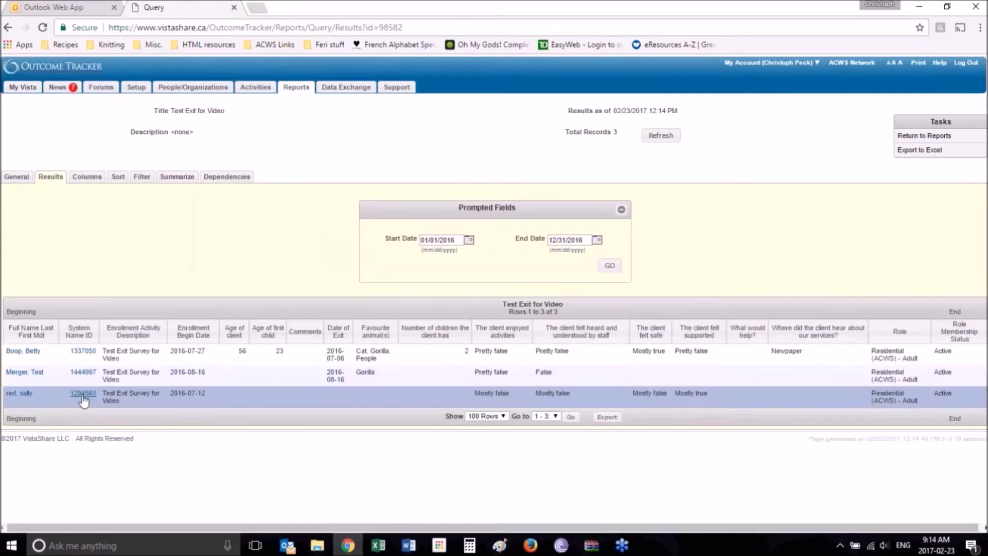
{"action": "scroll", "coordinate": [489, 402], "scroll_direction": "right", "scroll_amount": 1}
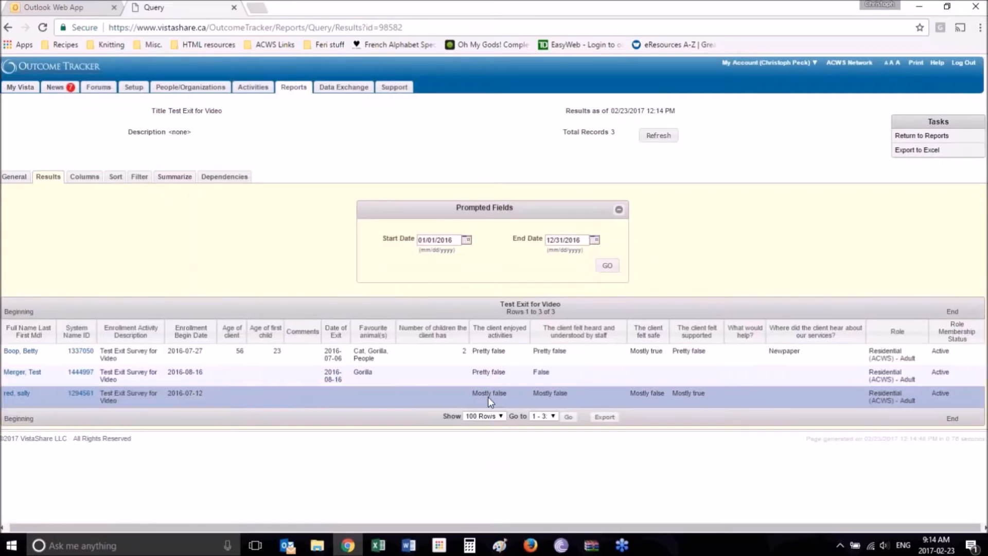
{"action": "scroll", "coordinate": [488, 398], "scroll_direction": "left", "scroll_amount": 1}
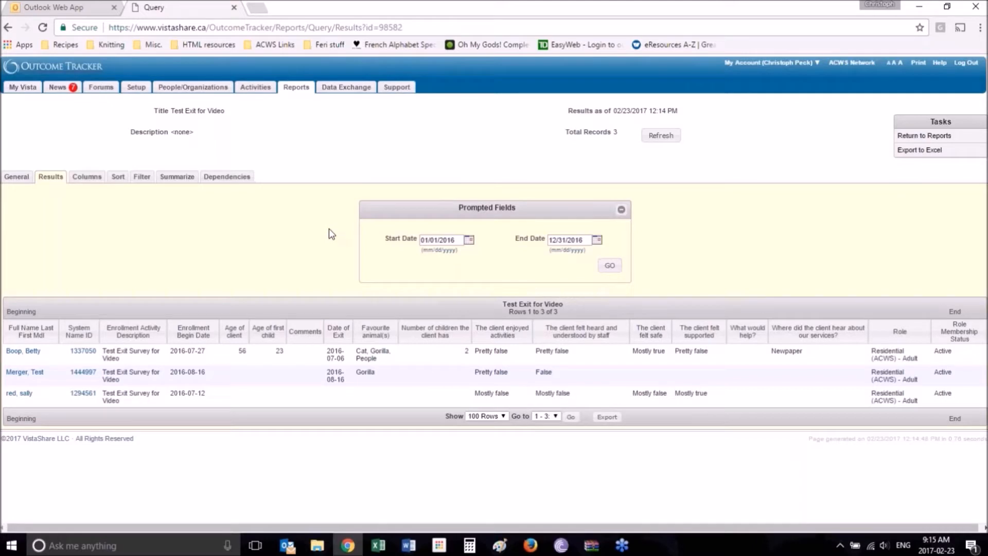
{"action": "left_click", "coordinate": [183, 184]}
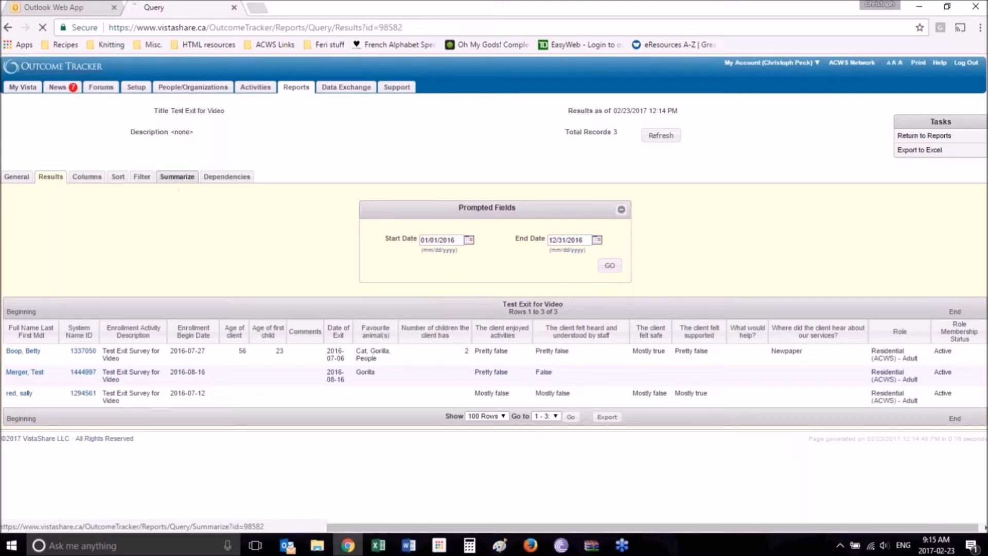
{"action": "scroll", "coordinate": [224, 325], "scroll_direction": "down", "scroll_amount": 1}
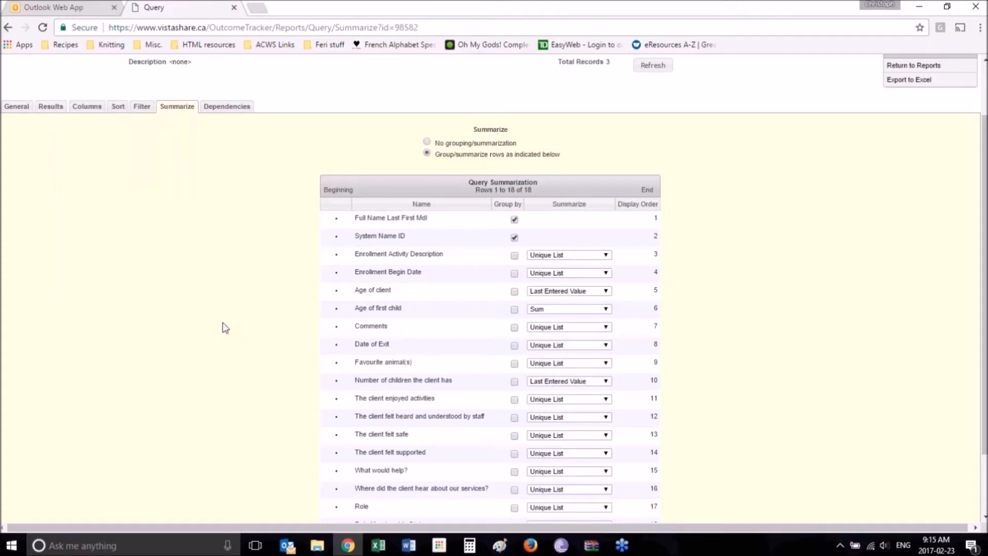
{"action": "scroll", "coordinate": [224, 325], "scroll_direction": "down", "scroll_amount": 1}
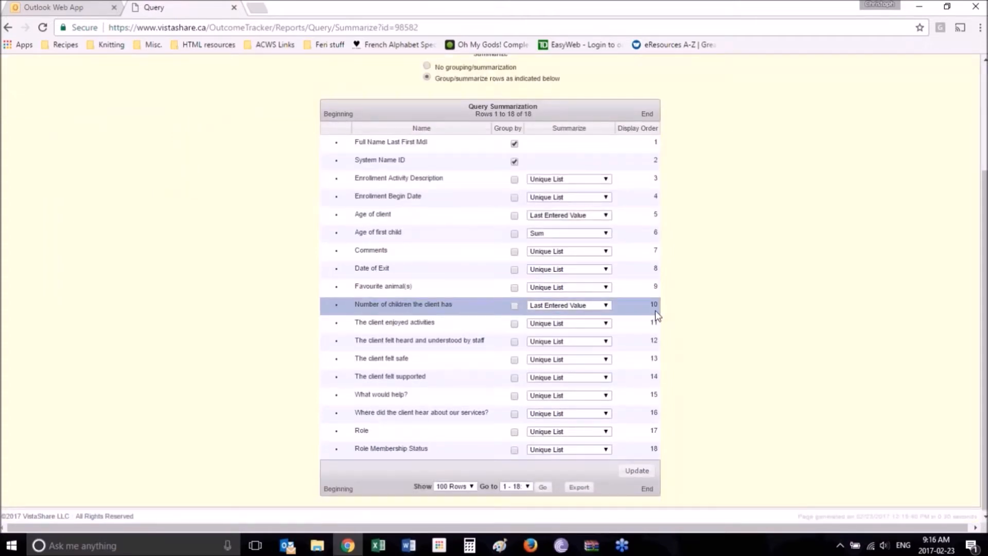
{"action": "scroll", "coordinate": [482, 219], "scroll_direction": "down", "scroll_amount": 1}
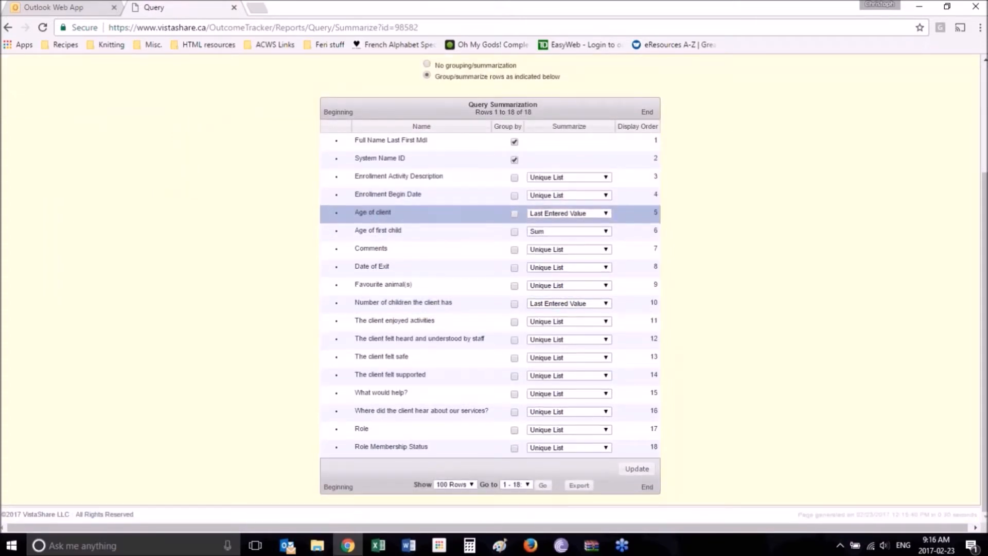
{"action": "scroll", "coordinate": [482, 219], "scroll_direction": "up", "scroll_amount": 1}
{"action": "scroll", "coordinate": [474, 205], "scroll_direction": "up", "scroll_amount": 1}
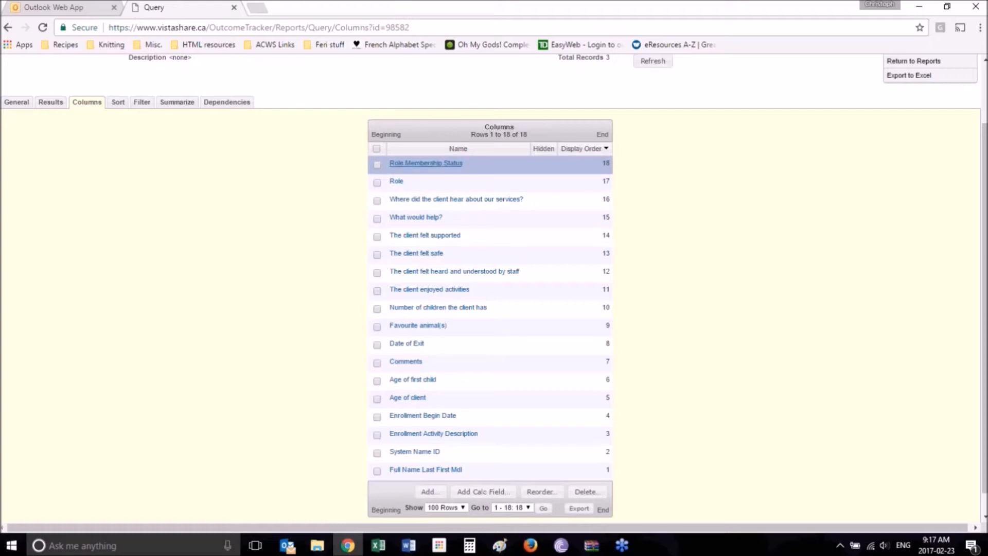
Hide the Role Membership Status column on display and update the query field.
{"action": "left_click", "coordinate": [425, 163]}
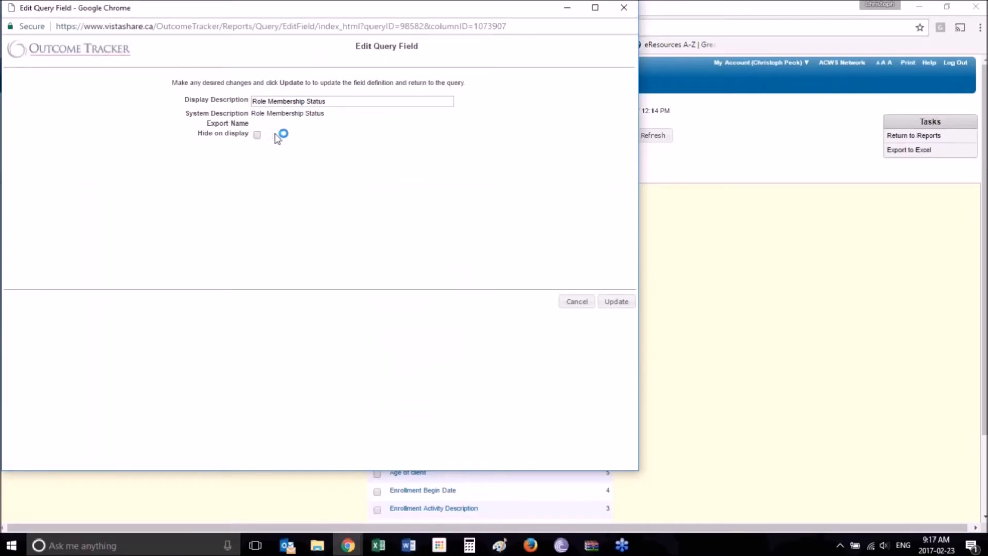
{"action": "left_click_drag", "start_coordinate": [410, 14], "coordinate": [695, 45]}
{"action": "left_click", "coordinate": [543, 168]}
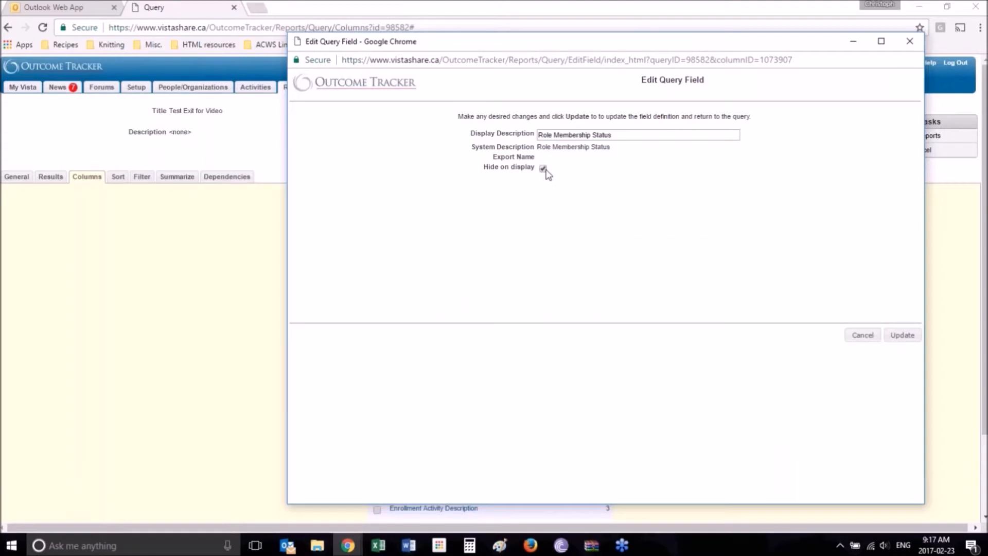
{"action": "left_click", "coordinate": [903, 335]}
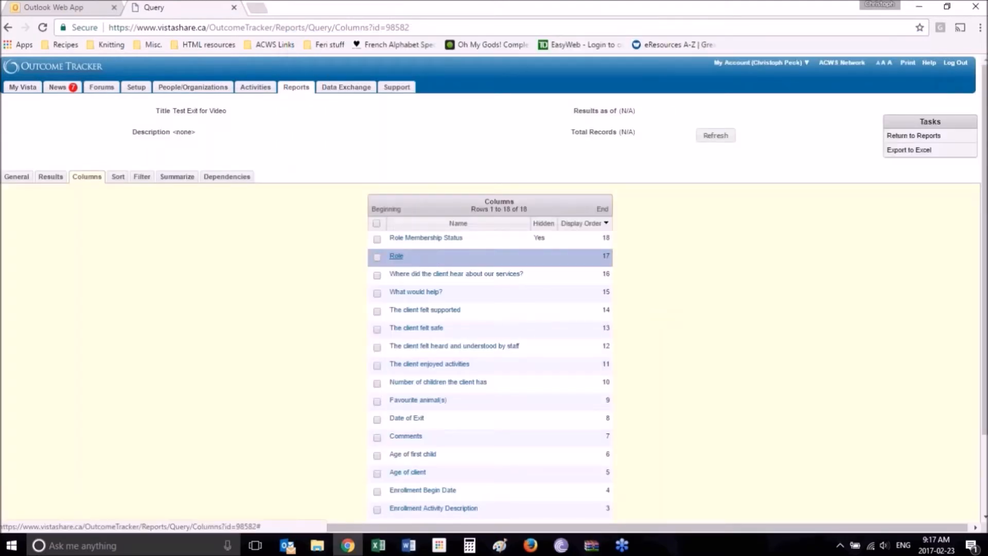
Hide the Role column on display and update the query field.
{"action": "left_click", "coordinate": [404, 258]}
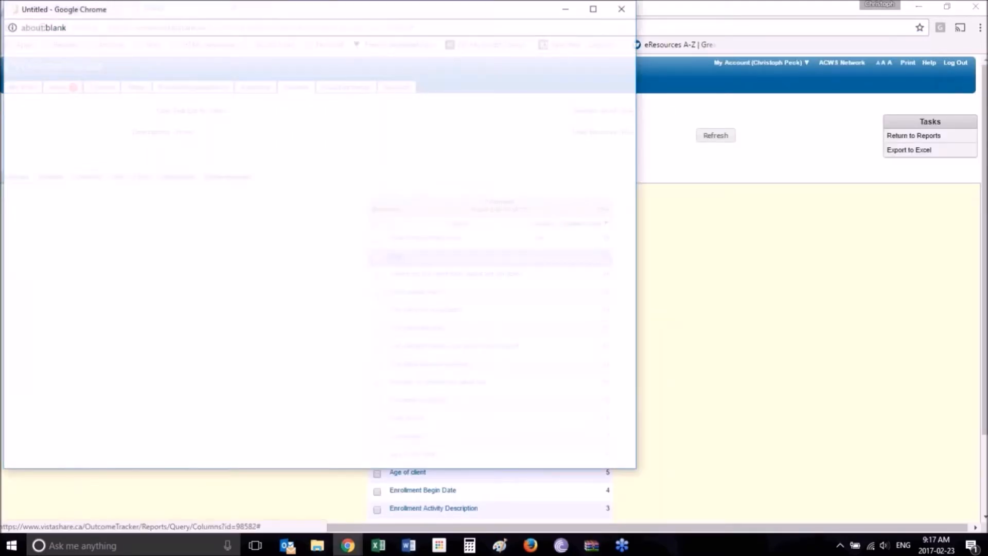
{"action": "left_click", "coordinate": [258, 135]}
{"action": "left_click", "coordinate": [616, 302]}
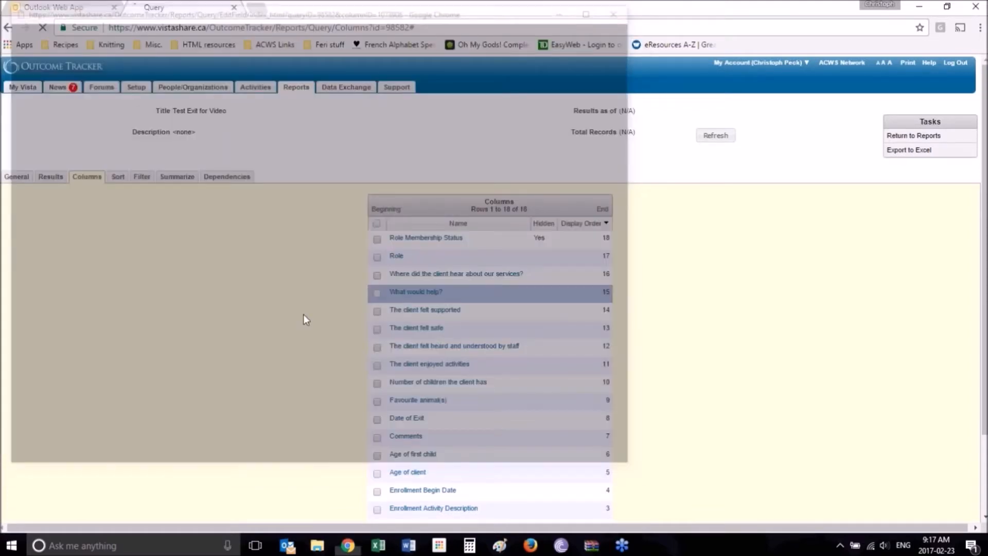
Hide the System Name ID column on display and update the query field.
{"action": "scroll", "coordinate": [186, 287], "scroll_direction": "down", "scroll_amount": 2}
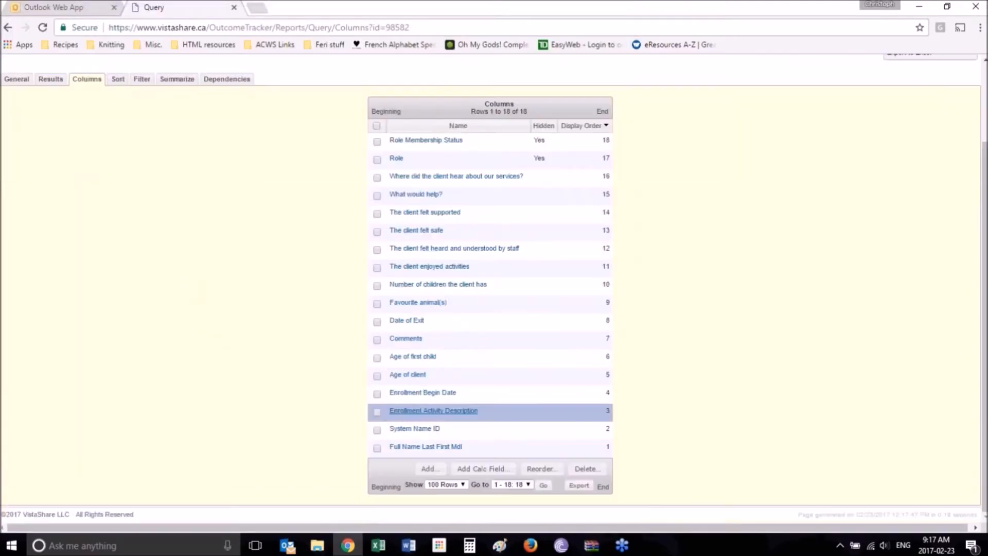
{"action": "left_click", "coordinate": [434, 436]}
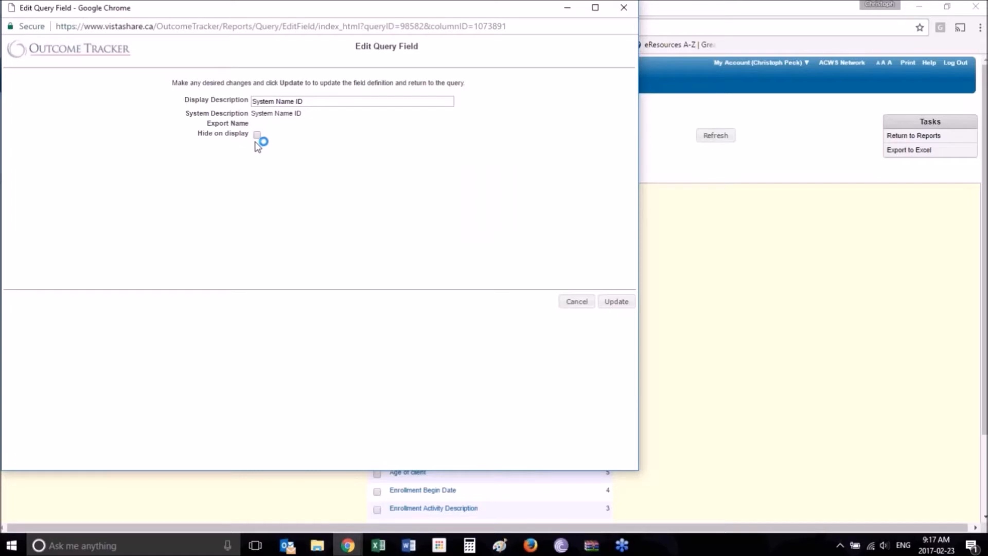
{"action": "left_click", "coordinate": [256, 135]}
{"action": "left_click", "coordinate": [616, 301]}
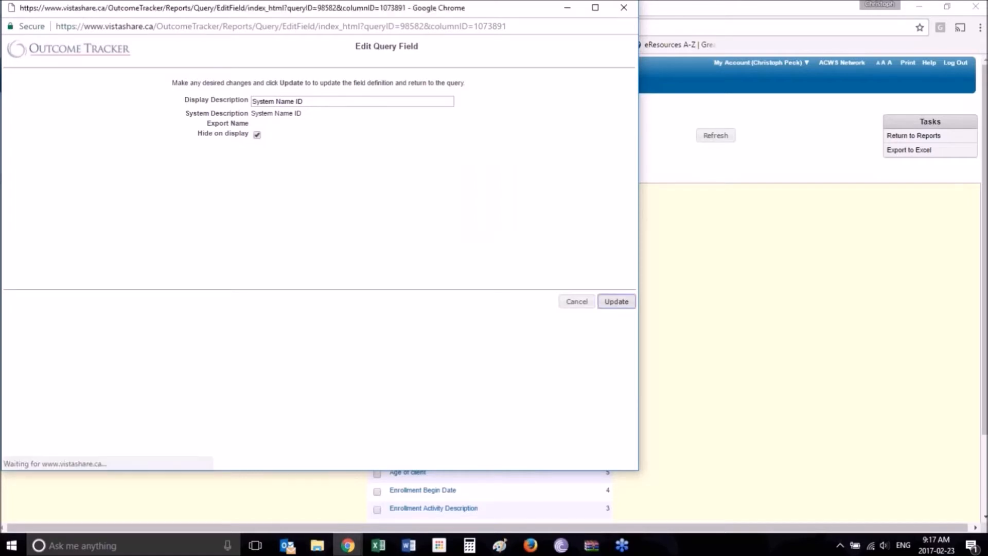
{"action": "scroll", "coordinate": [130, 223], "scroll_direction": "down", "scroll_amount": 2}
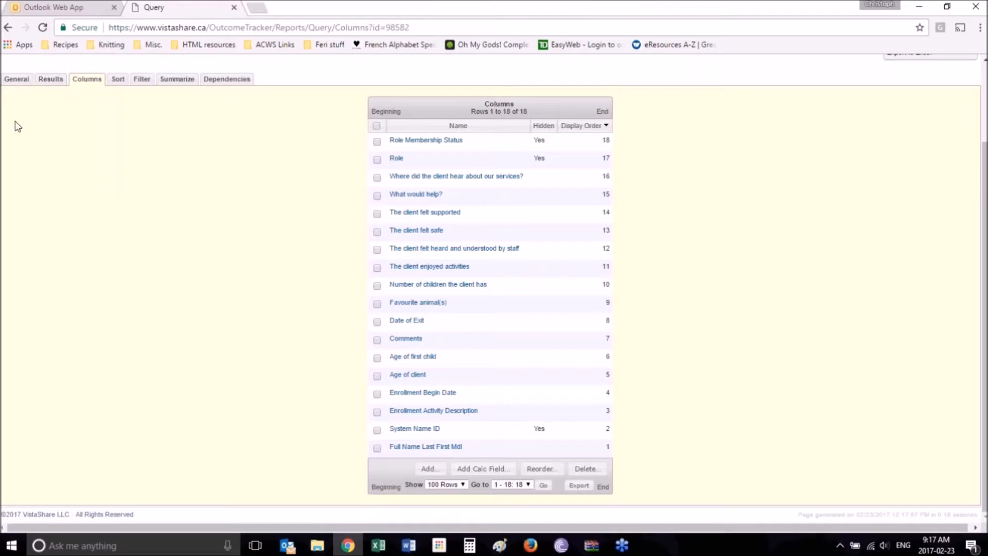
Examine the query results with the role and ID columns hidden, then review the filter page and the full column list.
{"action": "left_click", "coordinate": [51, 79]}
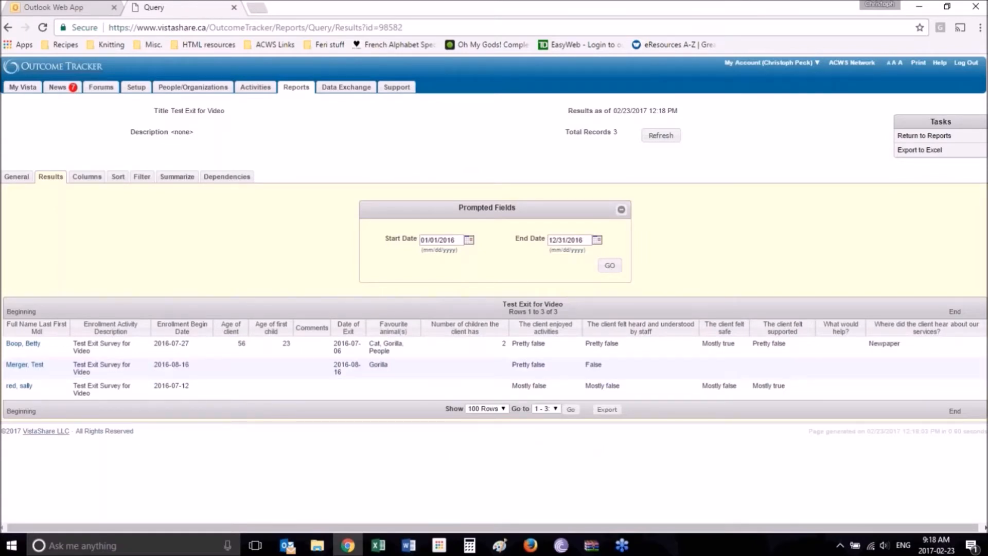
{"action": "scroll", "coordinate": [224, 393], "scroll_direction": "right", "scroll_amount": 1}
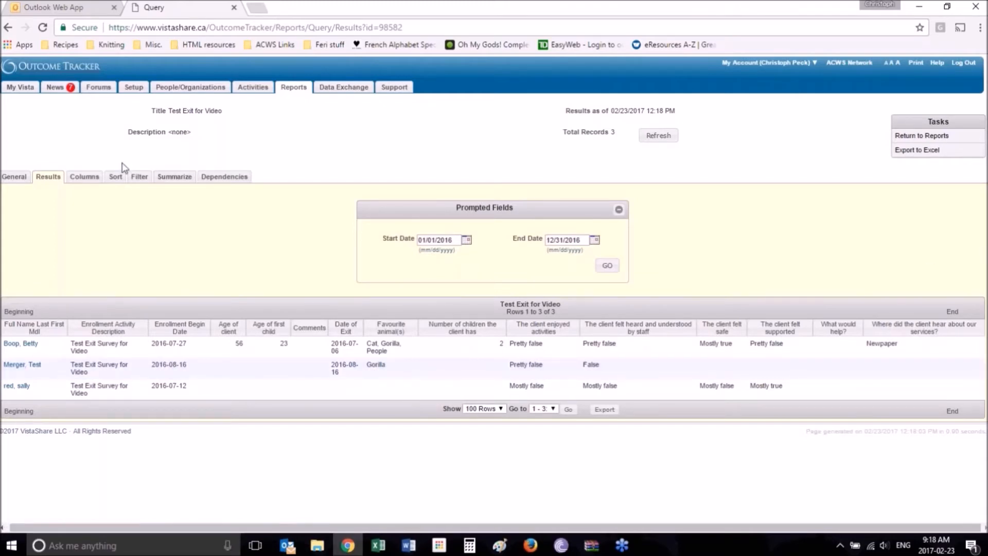
{"action": "left_click", "coordinate": [139, 177]}
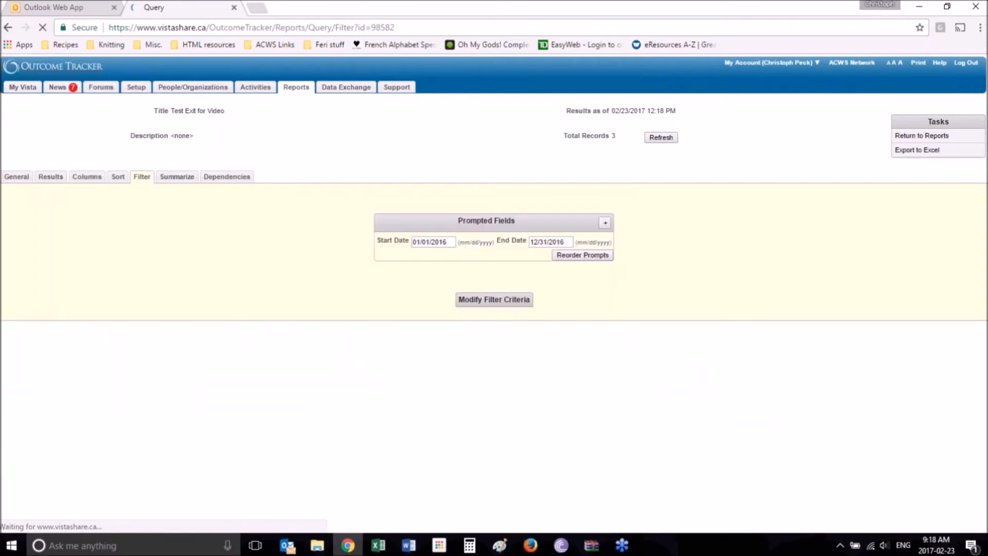
{"action": "left_click", "coordinate": [43, 173]}
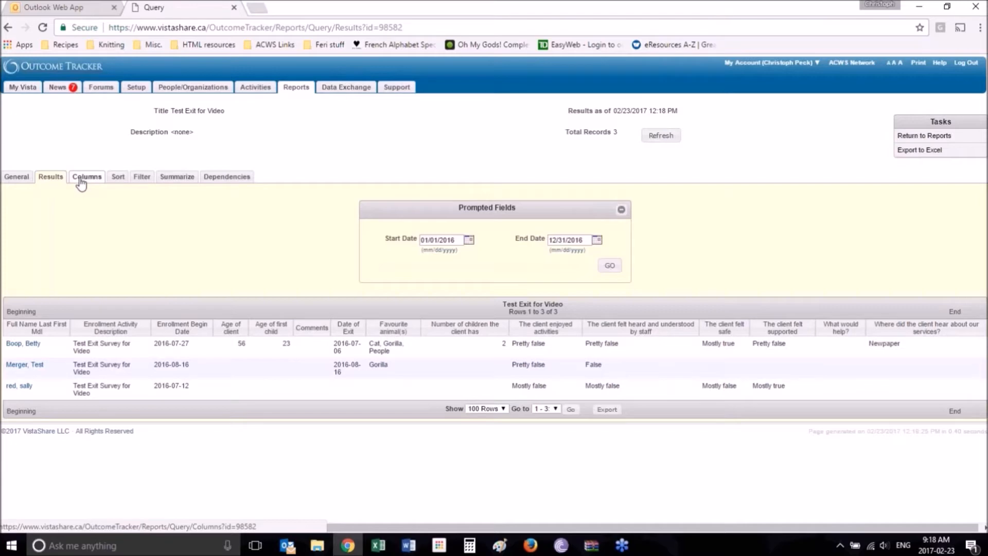
{"action": "left_click", "coordinate": [81, 181]}
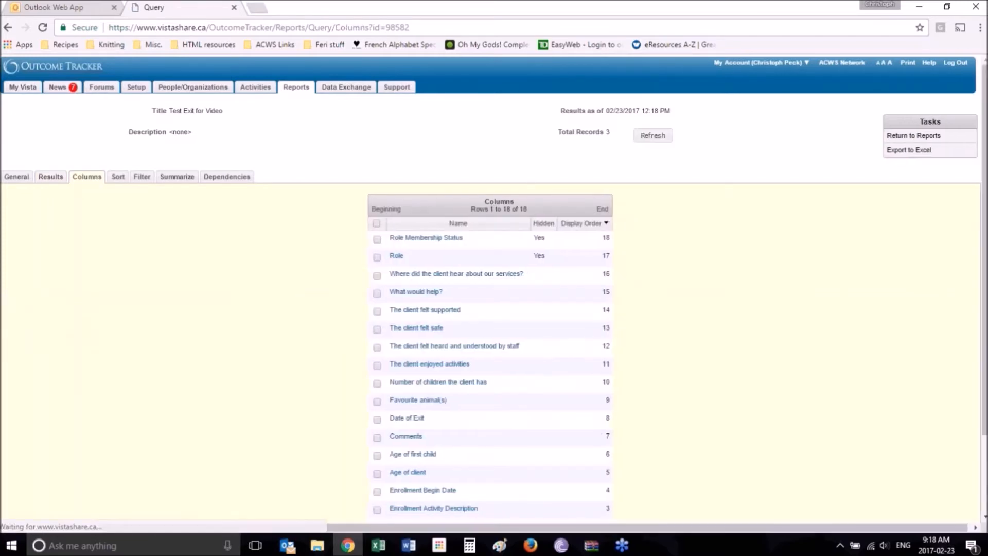
{"action": "scroll", "coordinate": [254, 335], "scroll_direction": "down", "scroll_amount": 2}
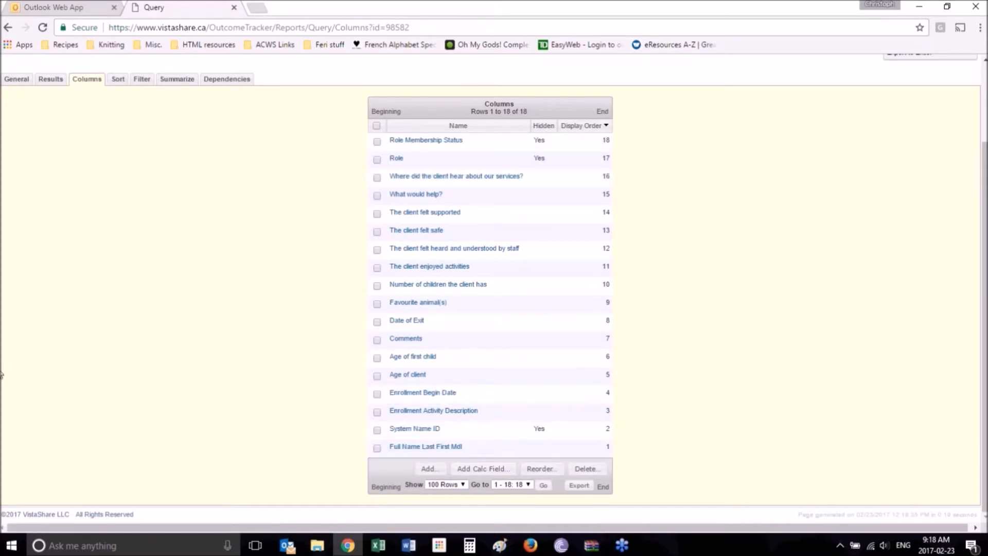
{"action": "scroll", "coordinate": [194, 253], "scroll_direction": "up", "scroll_amount": 2}
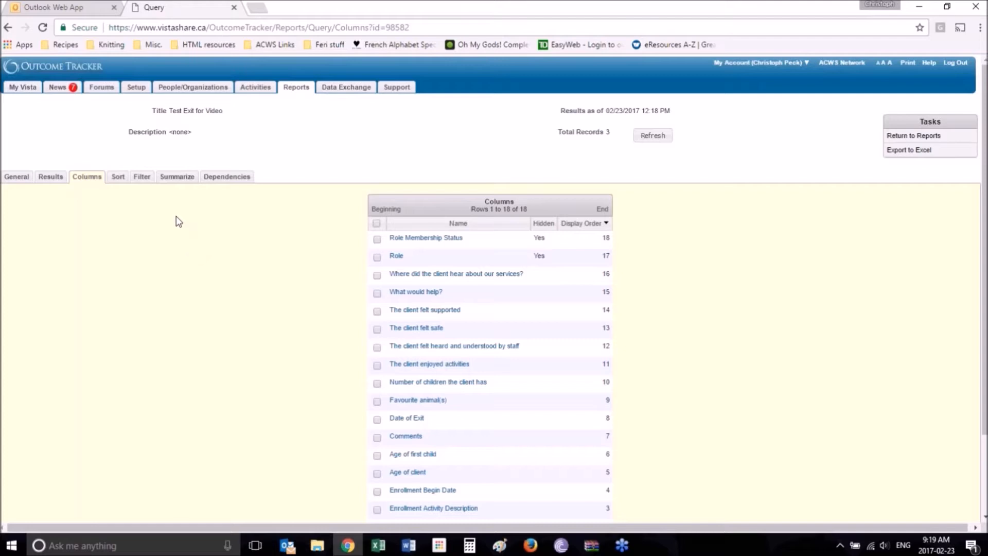
{"action": "scroll", "coordinate": [177, 221], "scroll_direction": "down", "scroll_amount": 2}
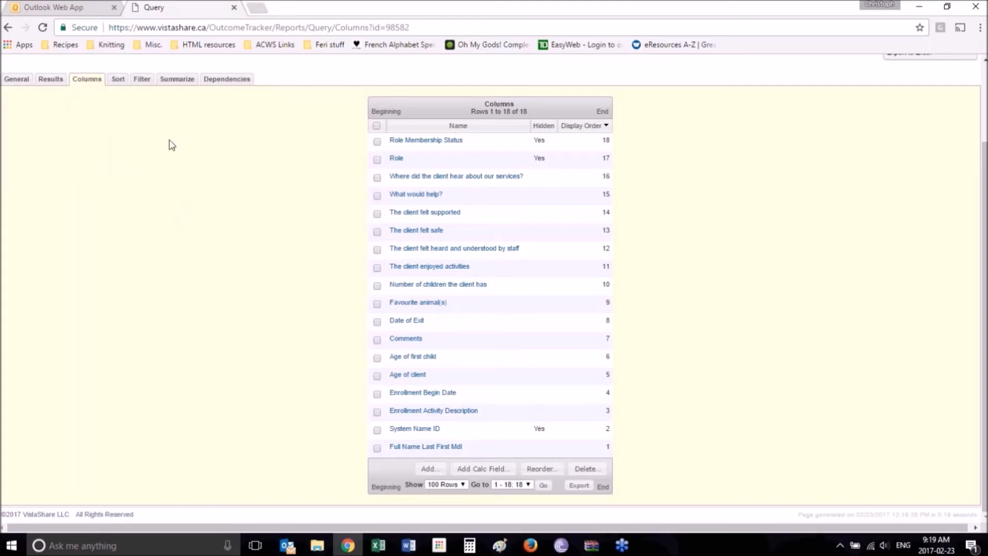
{"action": "scroll", "coordinate": [170, 146], "scroll_direction": "up", "scroll_amount": 2}
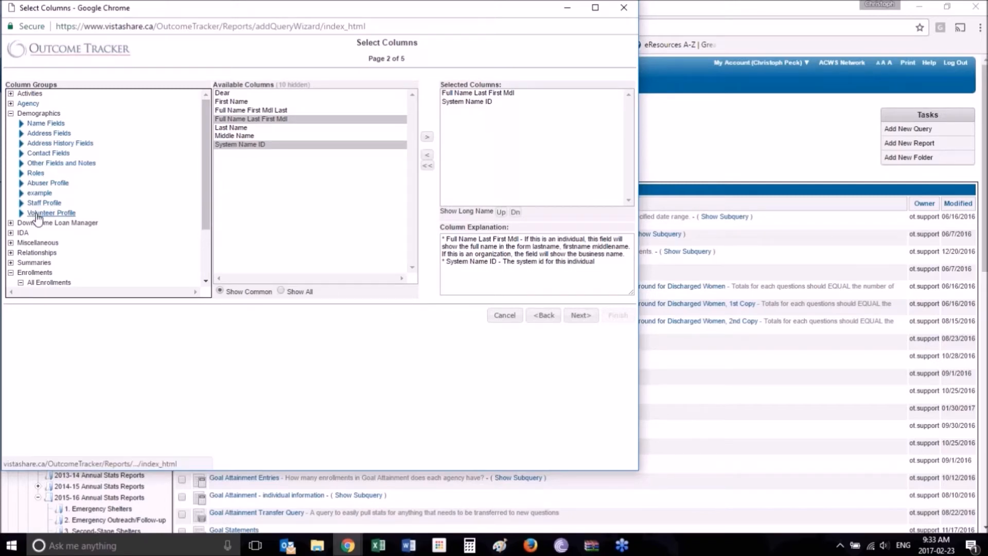
Add Enrollment Activity Description and Enrollment Begin Date from the All Enrollments details to the new query's selected columns.
{"action": "left_click", "coordinate": [57, 124]}
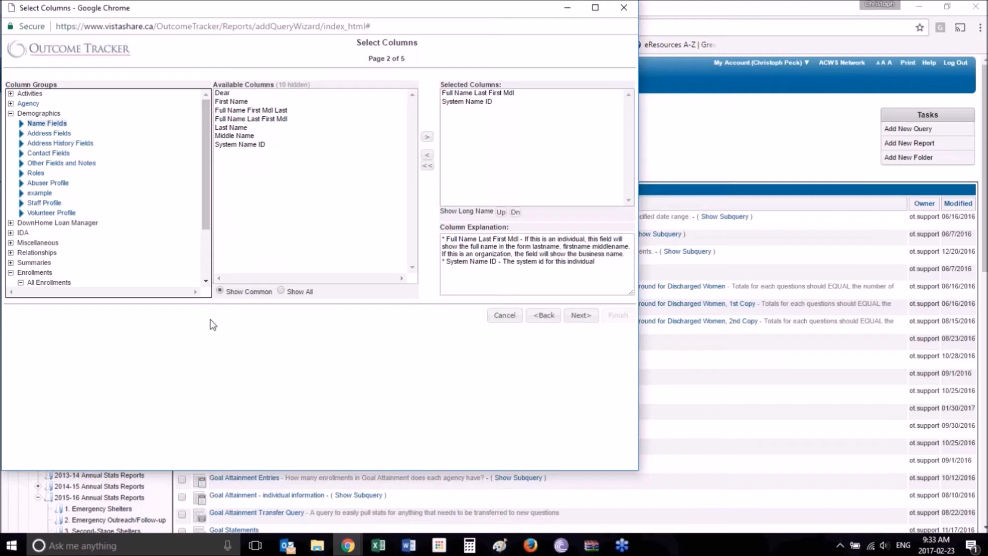
{"action": "scroll", "coordinate": [205, 209], "scroll_direction": "down", "scroll_amount": 3}
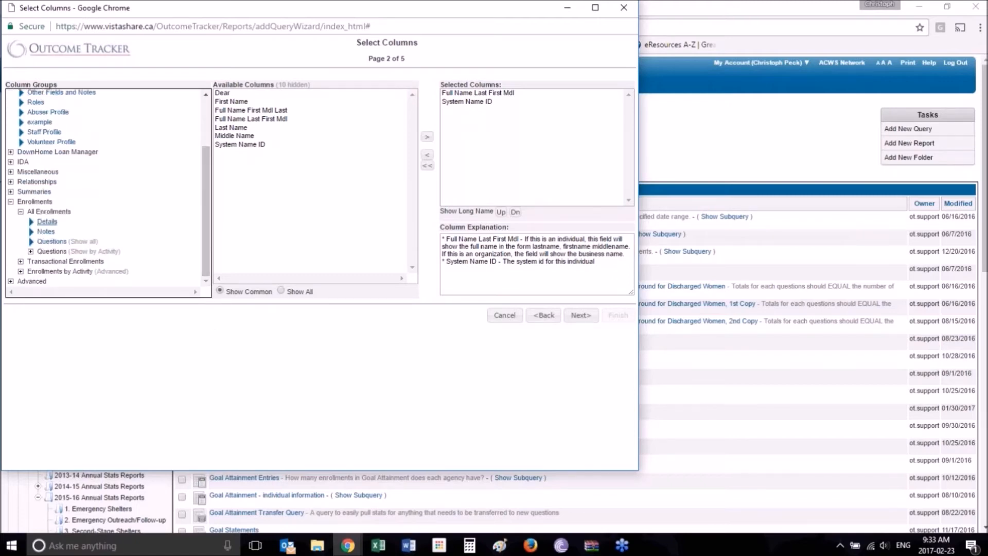
{"action": "left_click", "coordinate": [47, 222]}
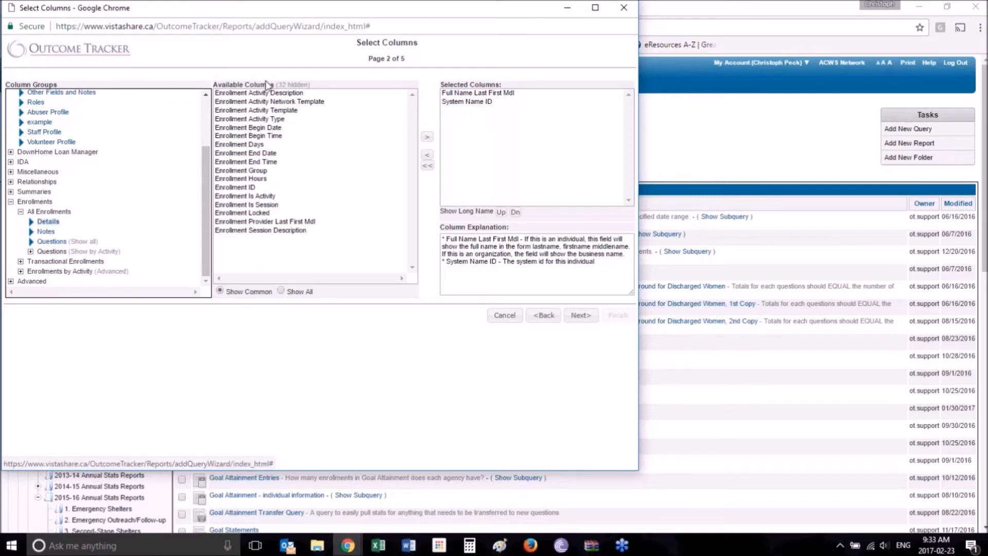
{"action": "left_click", "coordinate": [287, 94]}
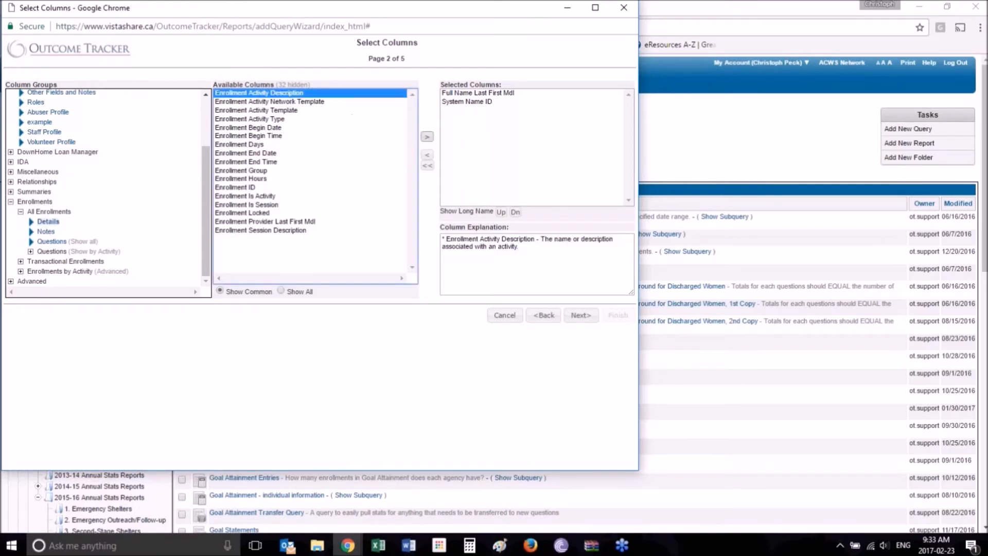
{"action": "left_click", "coordinate": [427, 137]}
{"action": "left_click", "coordinate": [276, 127]}
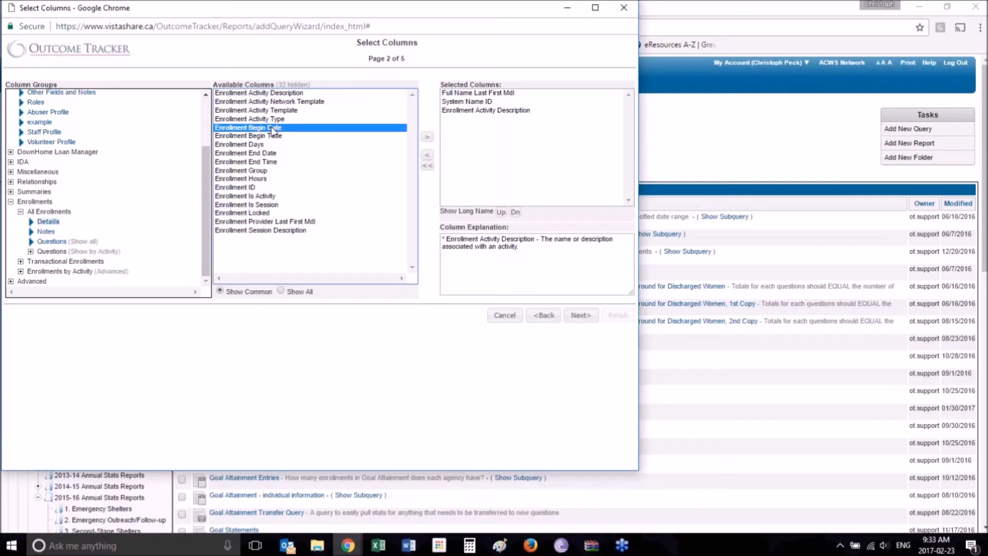
{"action": "left_click", "coordinate": [428, 138]}
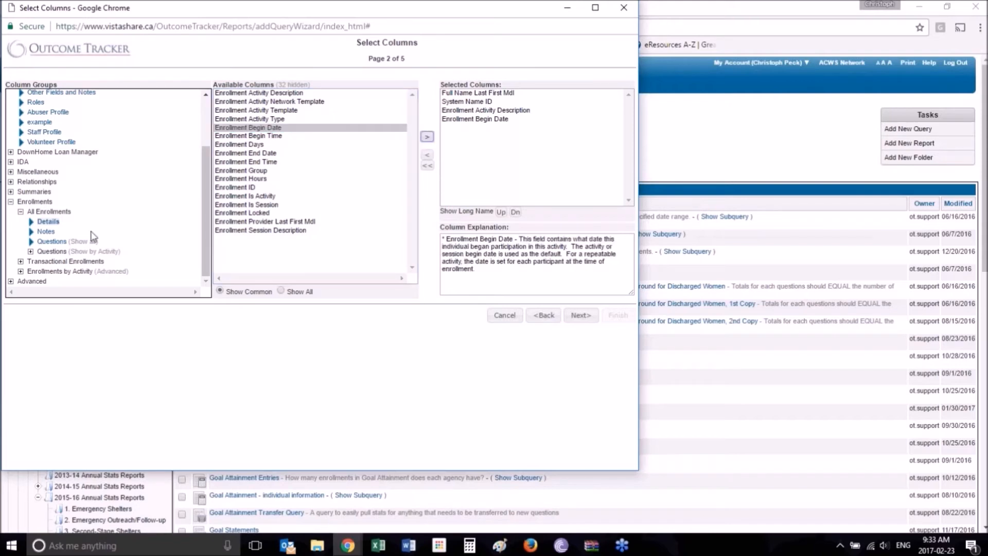
Add Aboriginal Status from the Admission Intake Form's activity questions to the new query's selected columns.
{"action": "left_click", "coordinate": [60, 254]}
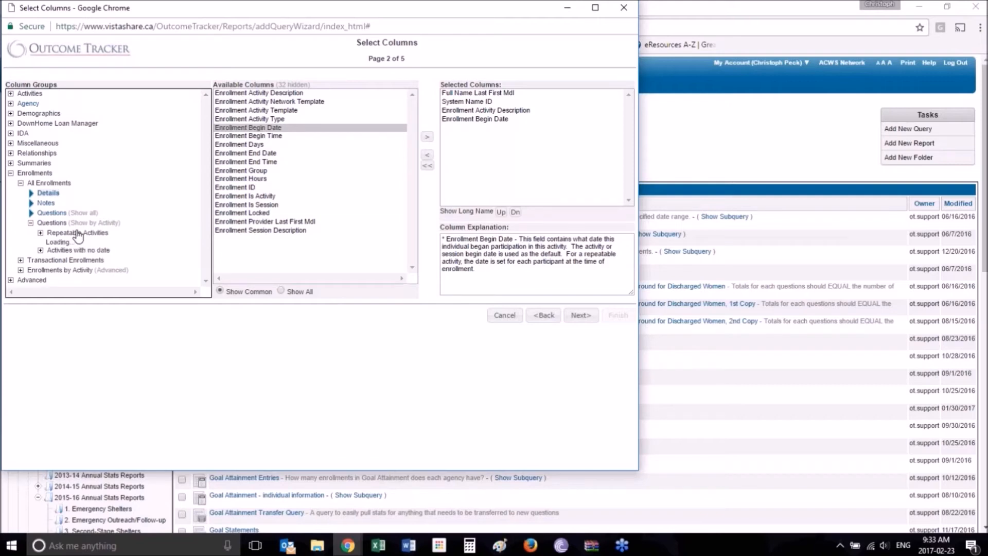
{"action": "left_click", "coordinate": [77, 234]}
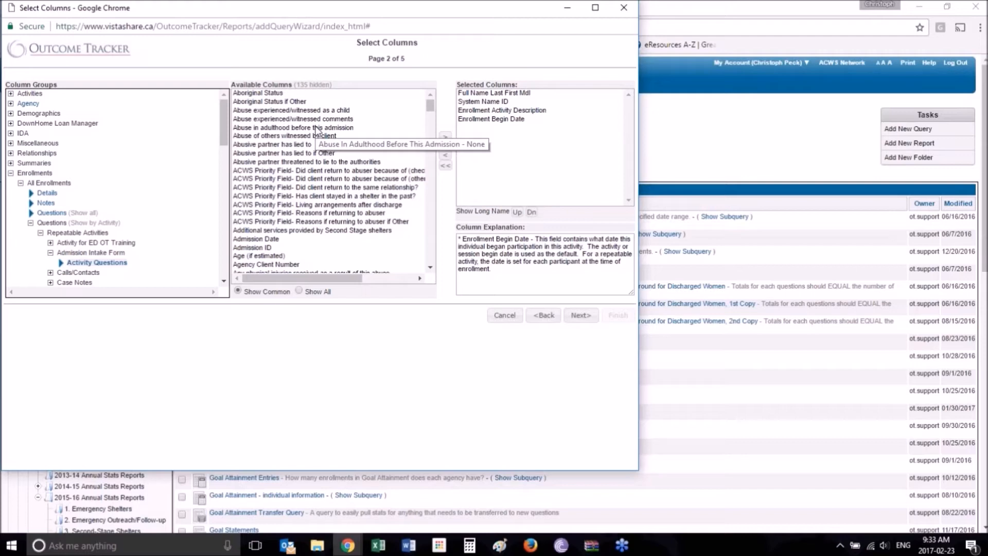
{"action": "left_click", "coordinate": [285, 180]}
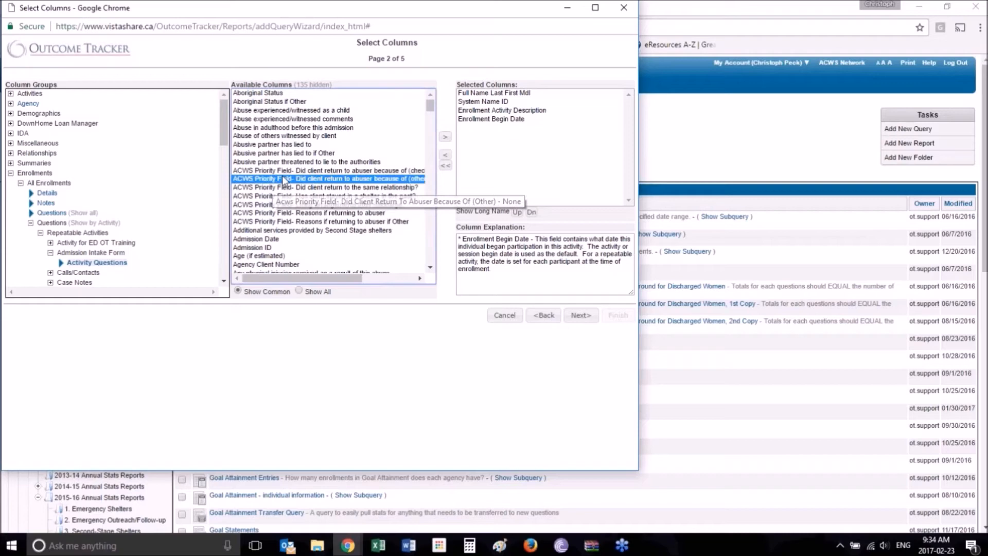
{"action": "left_click", "coordinate": [286, 97]}
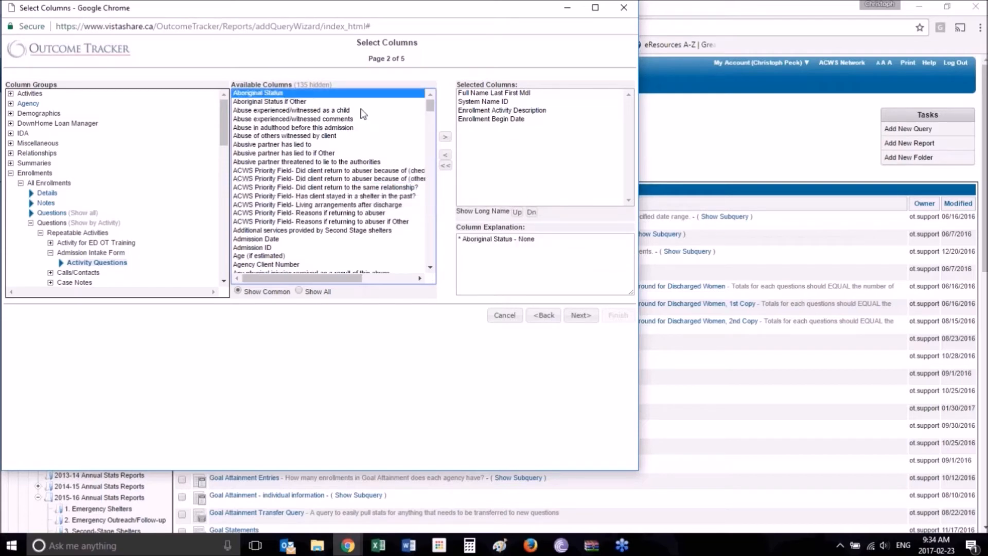
{"action": "left_click", "coordinate": [446, 136]}
Add Current Marital Status from the same Admission Intake Form questions to the selected columns.
{"action": "scroll", "coordinate": [290, 211], "scroll_direction": "down", "scroll_amount": 1}
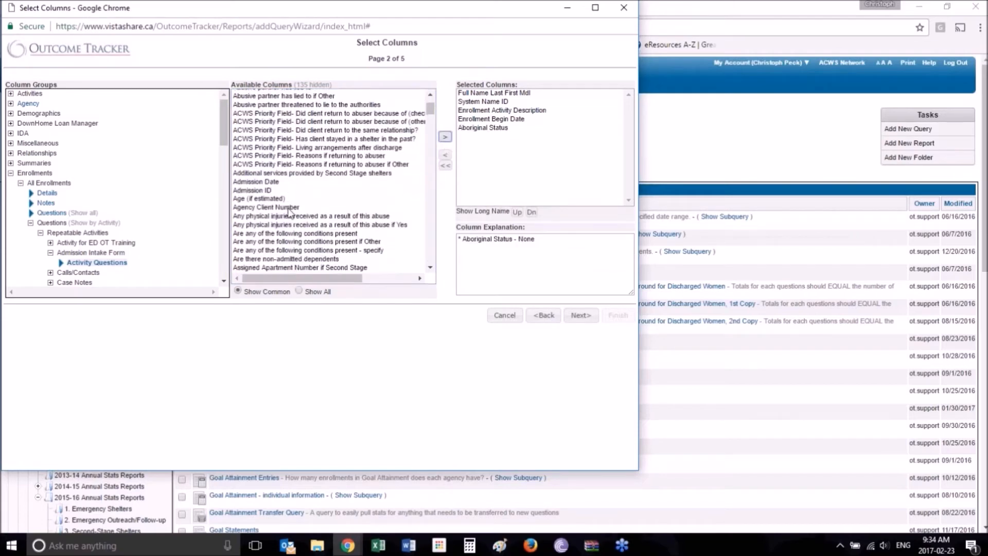
{"action": "scroll", "coordinate": [290, 211], "scroll_direction": "down", "scroll_amount": 5}
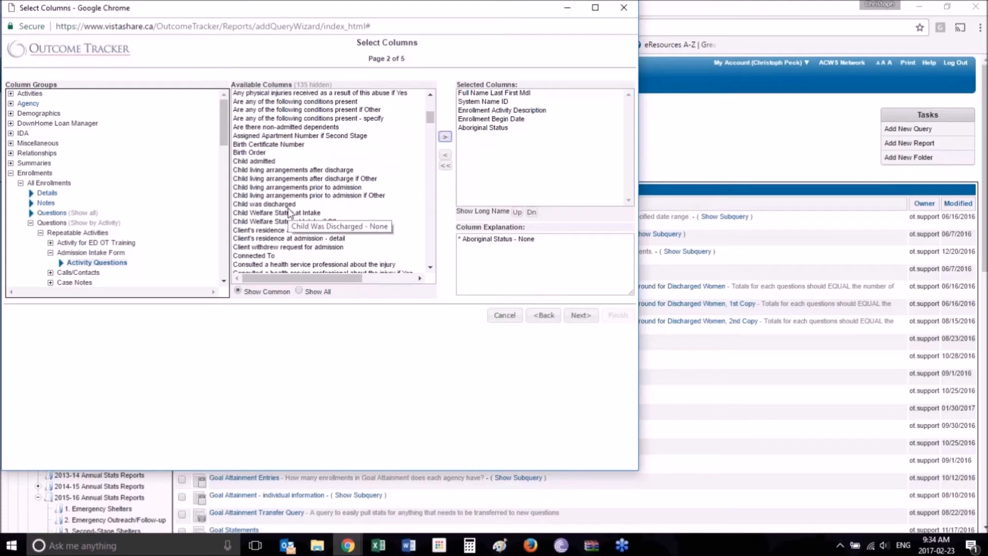
{"action": "scroll", "coordinate": [290, 211], "scroll_direction": "down", "scroll_amount": 3}
{"action": "scroll", "coordinate": [290, 211], "scroll_direction": "down", "scroll_amount": 2}
{"action": "left_click", "coordinate": [289, 214]}
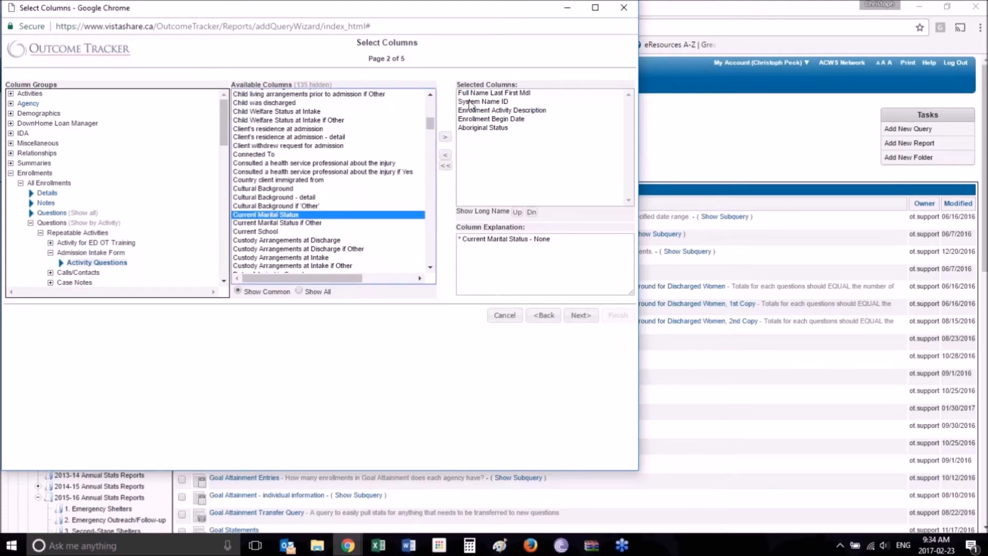
{"action": "left_click", "coordinate": [446, 137]}
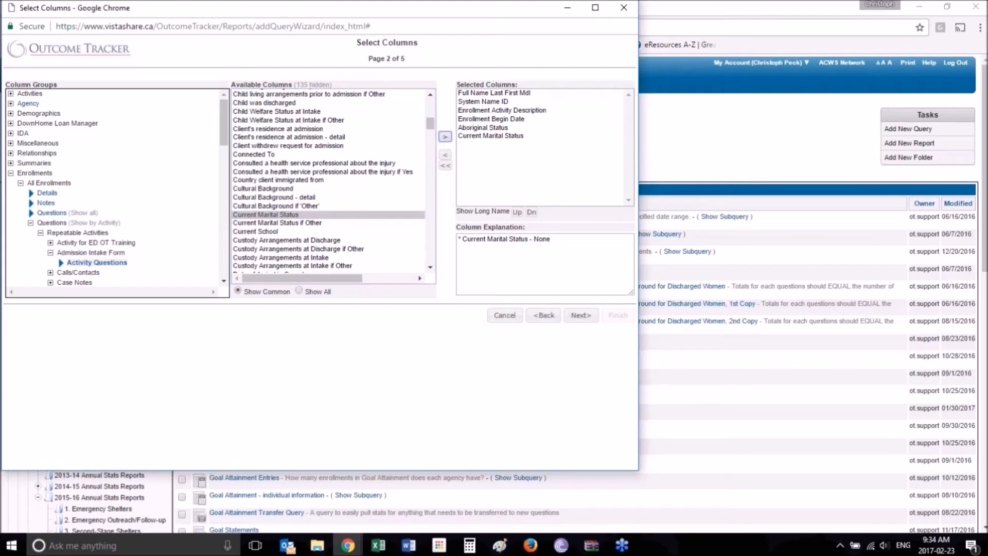
Filter the new query to records where Enrollment Activity Description equals Admission Intake Form, and finish creating it.
{"action": "left_click", "coordinate": [579, 316]}
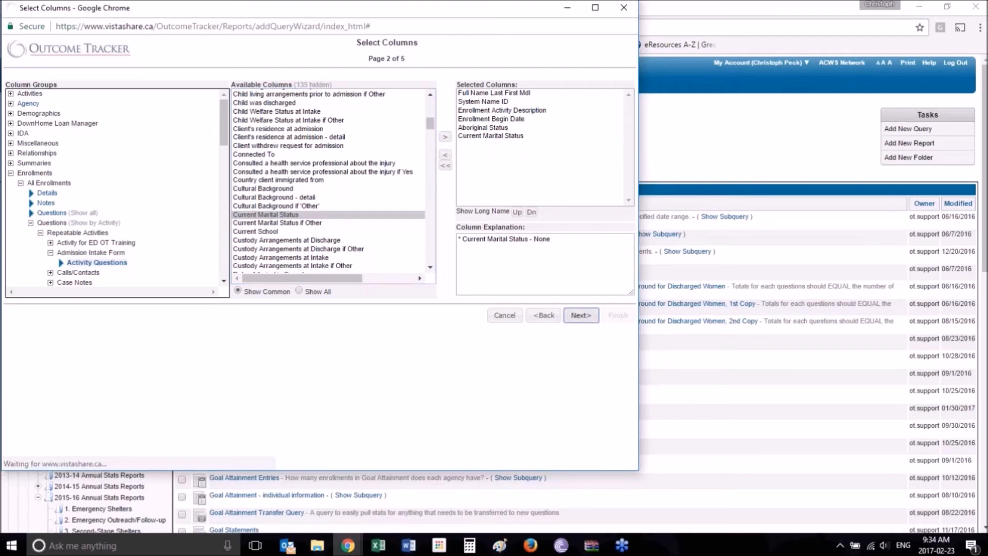
{"action": "left_click", "coordinate": [582, 302]}
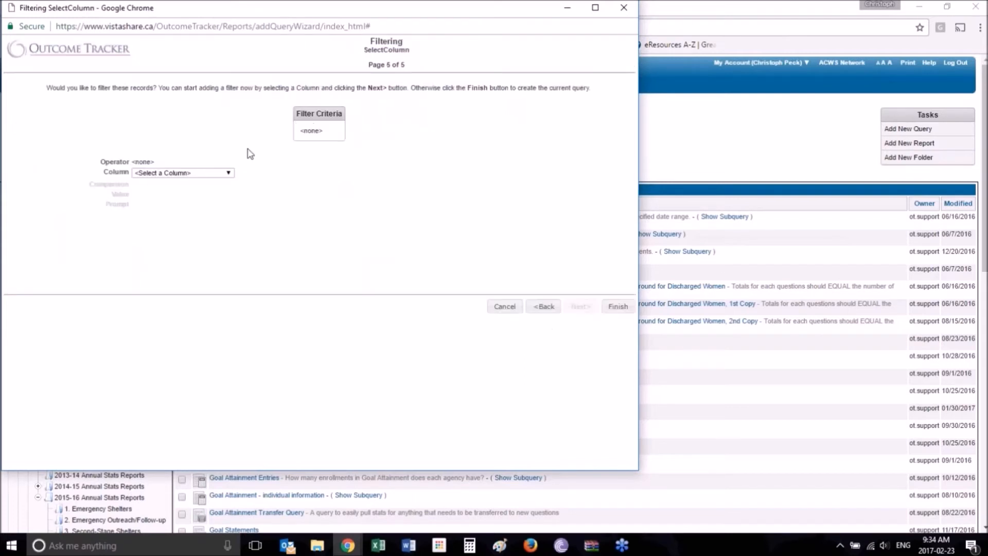
{"action": "left_click", "coordinate": [202, 173]}
{"action": "left_click", "coordinate": [196, 191]}
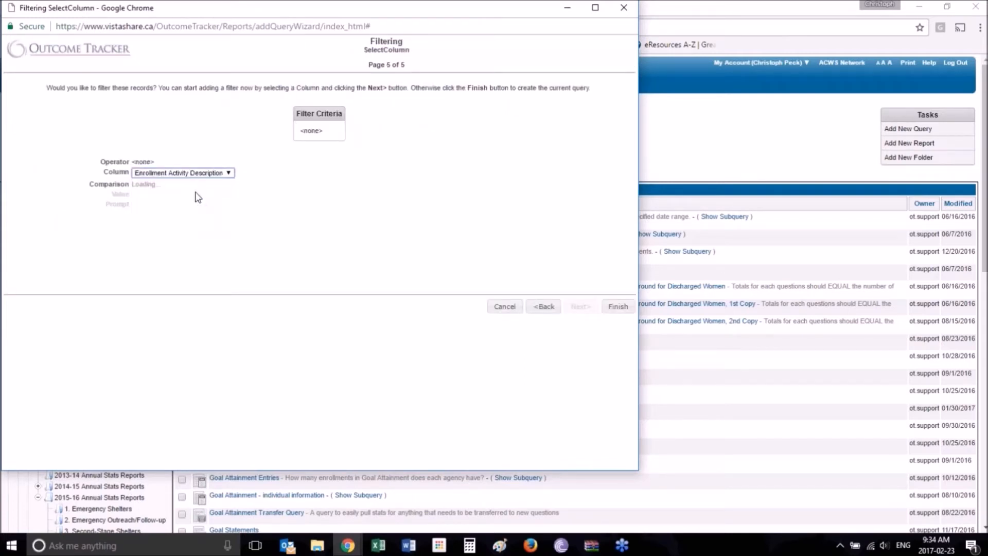
{"action": "left_click", "coordinate": [180, 185]}
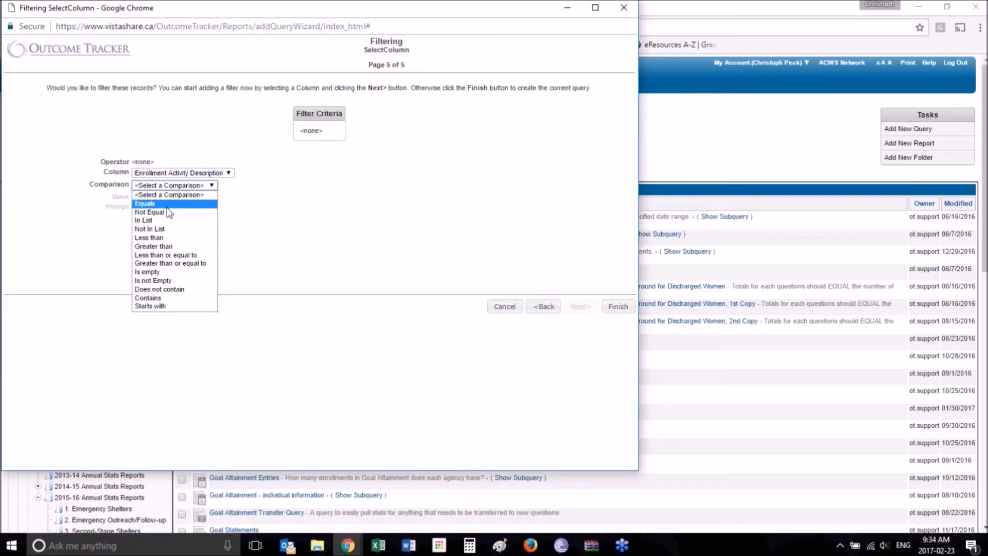
{"action": "left_click", "coordinate": [167, 205]}
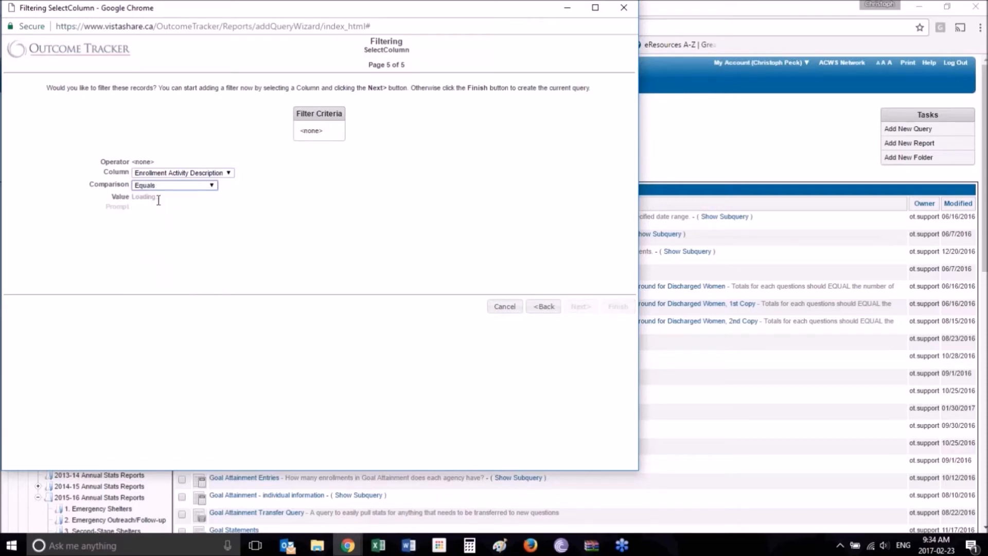
{"action": "left_click", "coordinate": [168, 201]}
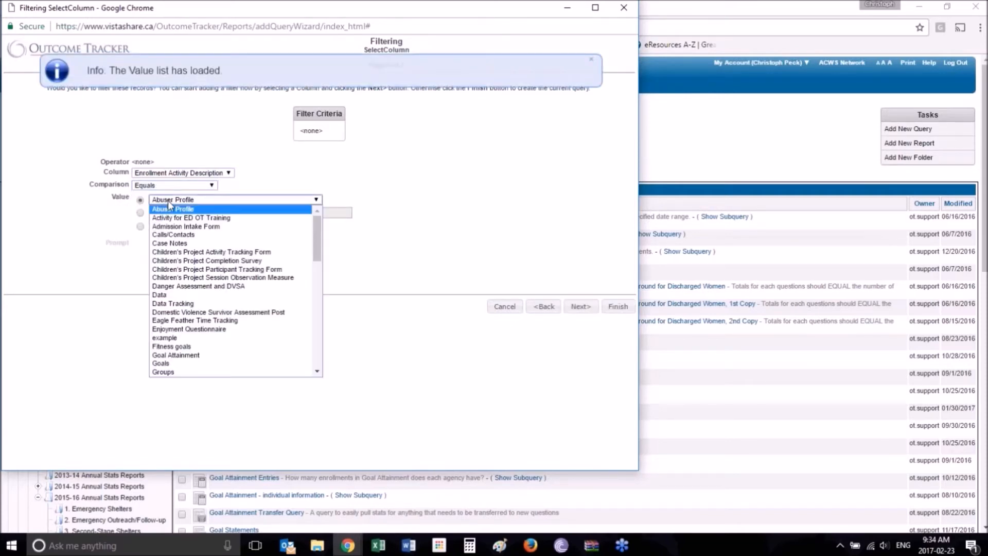
{"action": "left_click", "coordinate": [179, 227]}
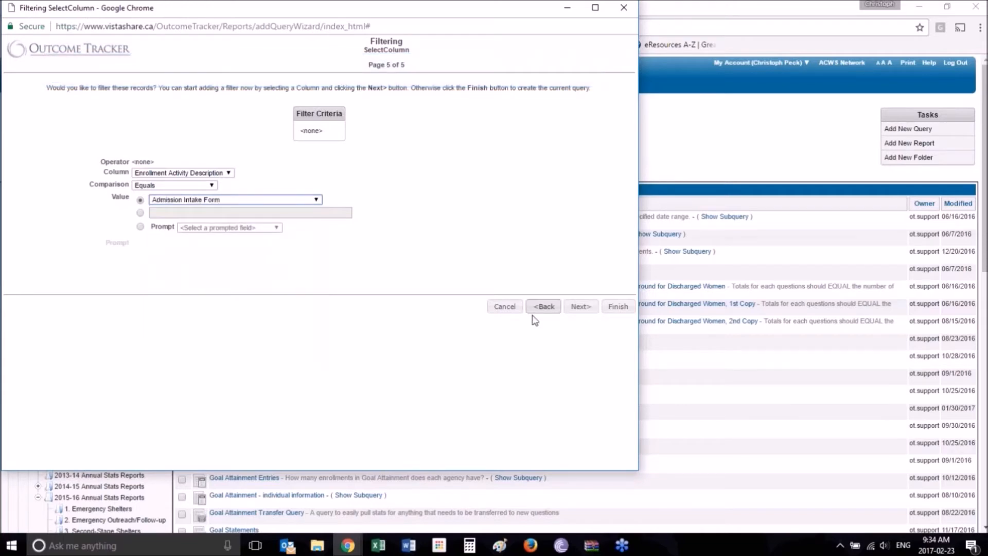
{"action": "left_click", "coordinate": [587, 304]}
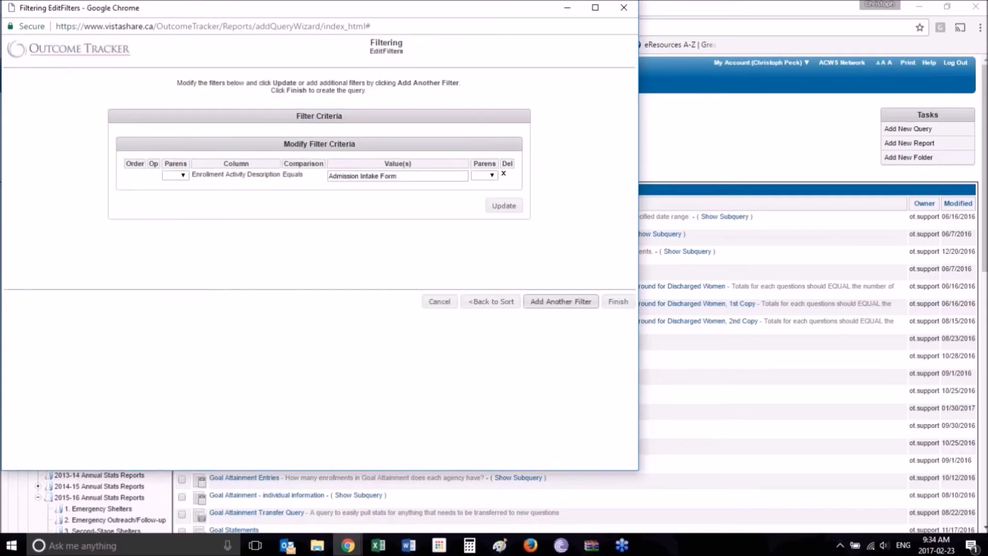
{"action": "left_click", "coordinate": [628, 304]}
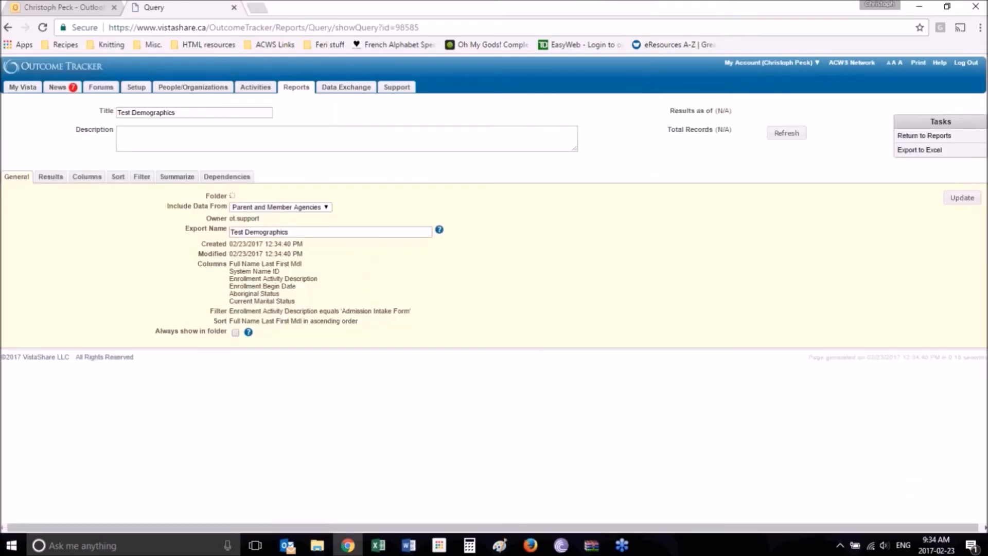
Limit the Test Demographics query's included data to Parent Agency only and save the update.
{"action": "left_click", "coordinate": [279, 211]}
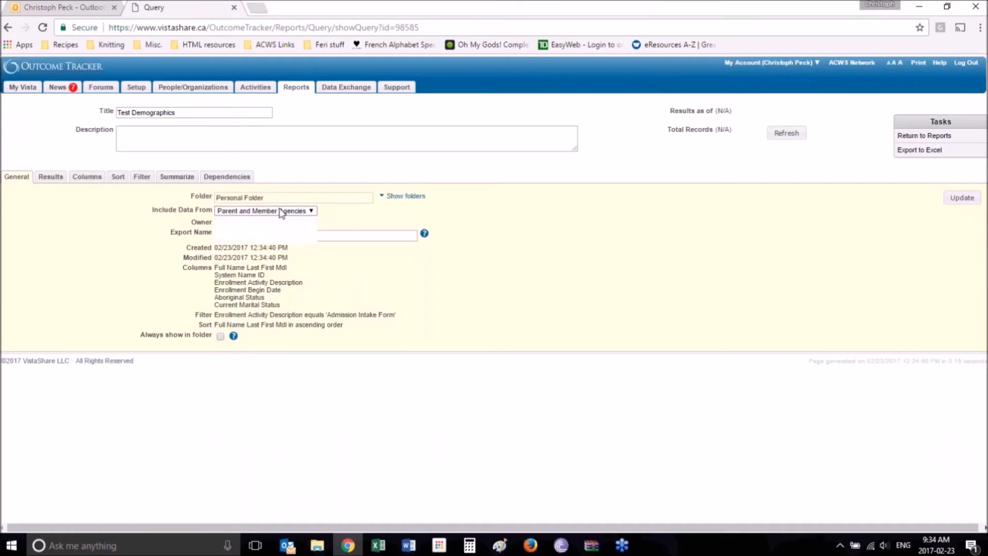
{"action": "left_click", "coordinate": [268, 221]}
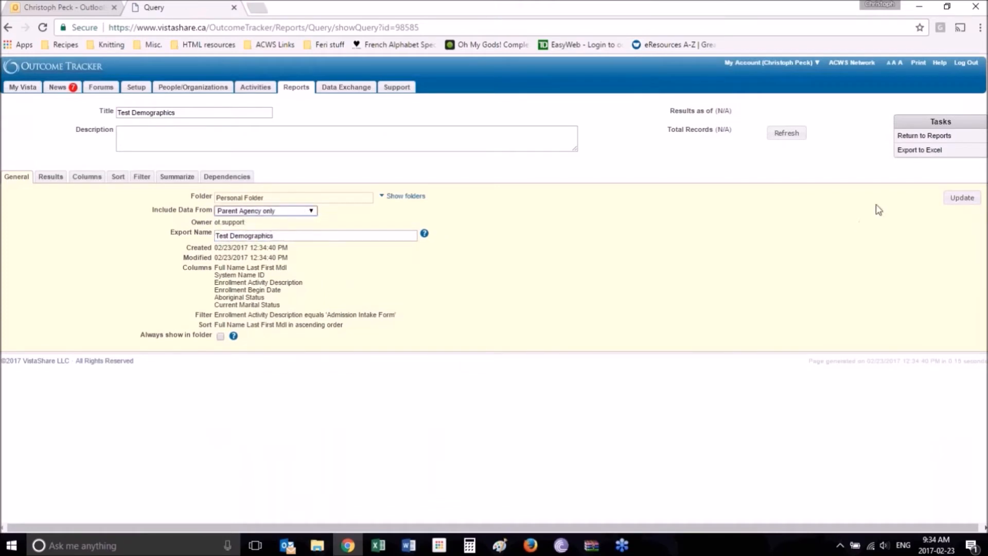
{"action": "left_click", "coordinate": [962, 198]}
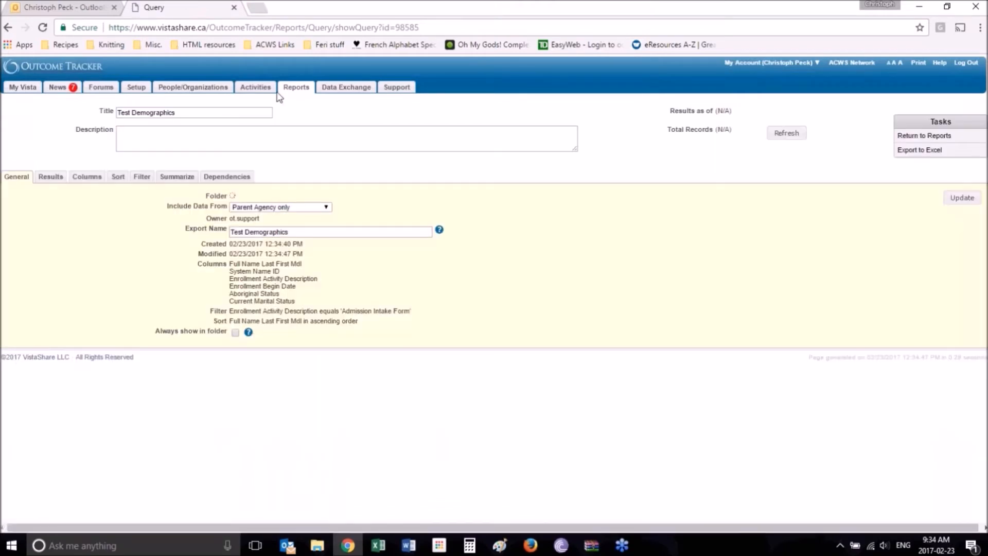
Return to the reports list, open the "Test Exit for Video" query and start adding columns to it.
{"action": "left_click", "coordinate": [300, 91]}
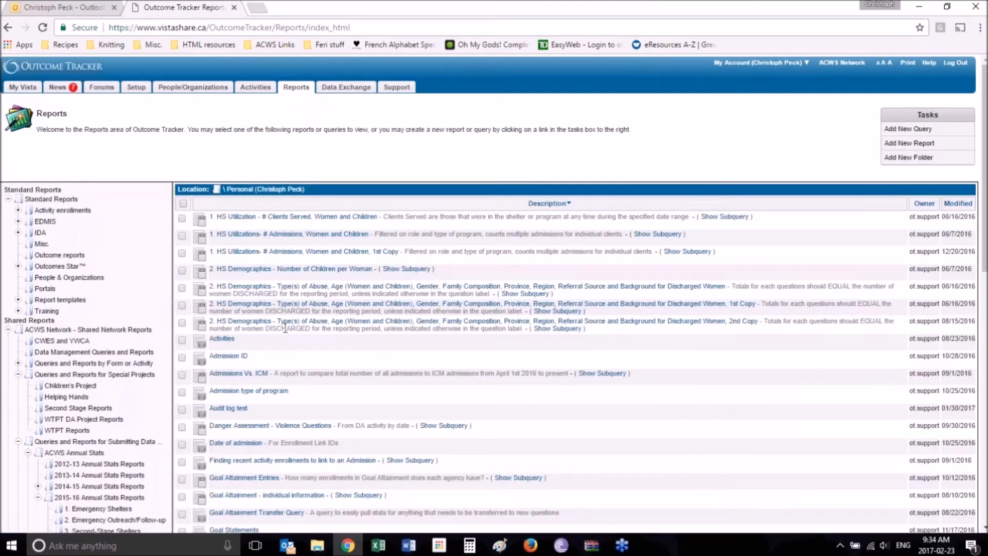
{"action": "scroll", "coordinate": [285, 328], "scroll_direction": "down", "scroll_amount": 1}
{"action": "scroll", "coordinate": [285, 328], "scroll_direction": "down", "scroll_amount": 5}
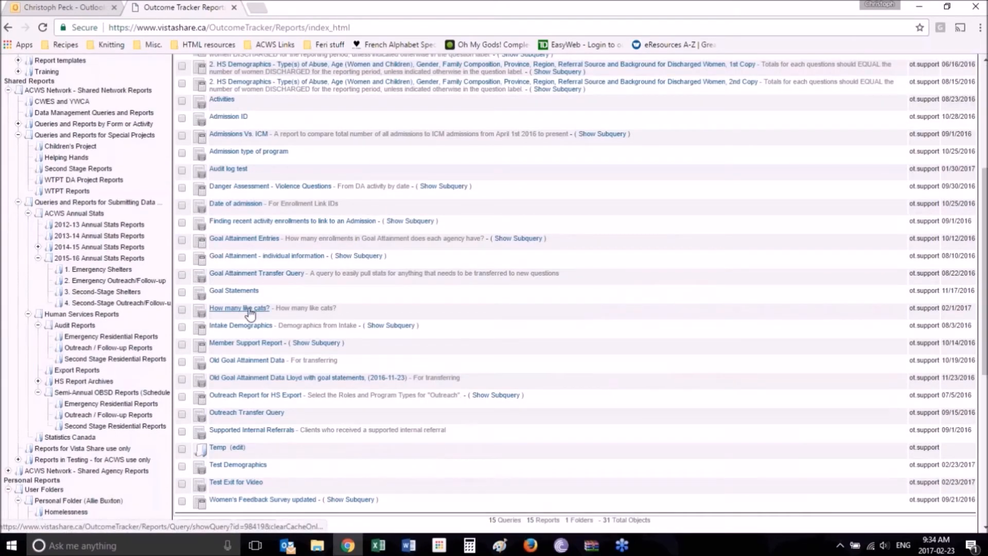
{"action": "left_click", "coordinate": [236, 482]}
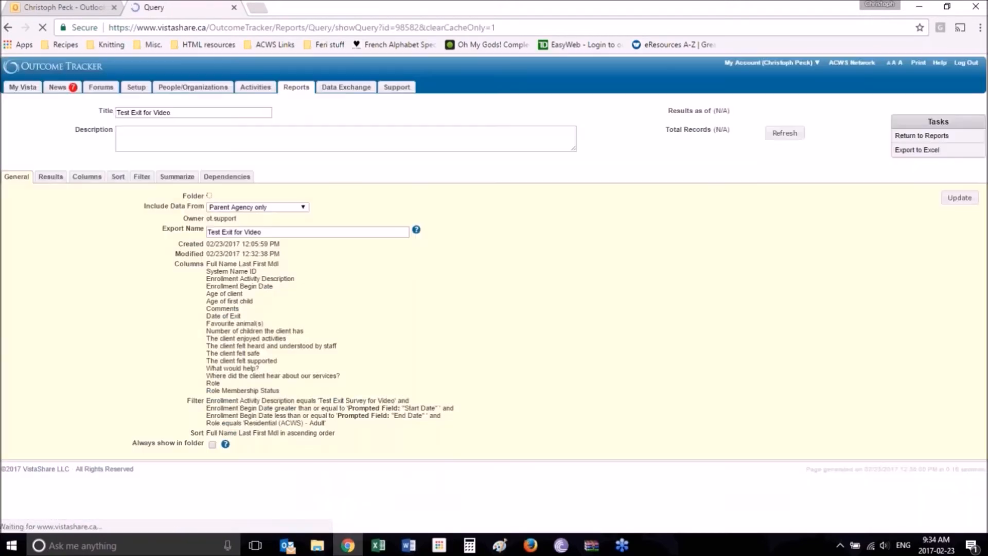
{"action": "left_click", "coordinate": [89, 178]}
{"action": "scroll", "coordinate": [274, 295], "scroll_direction": "down", "scroll_amount": 2}
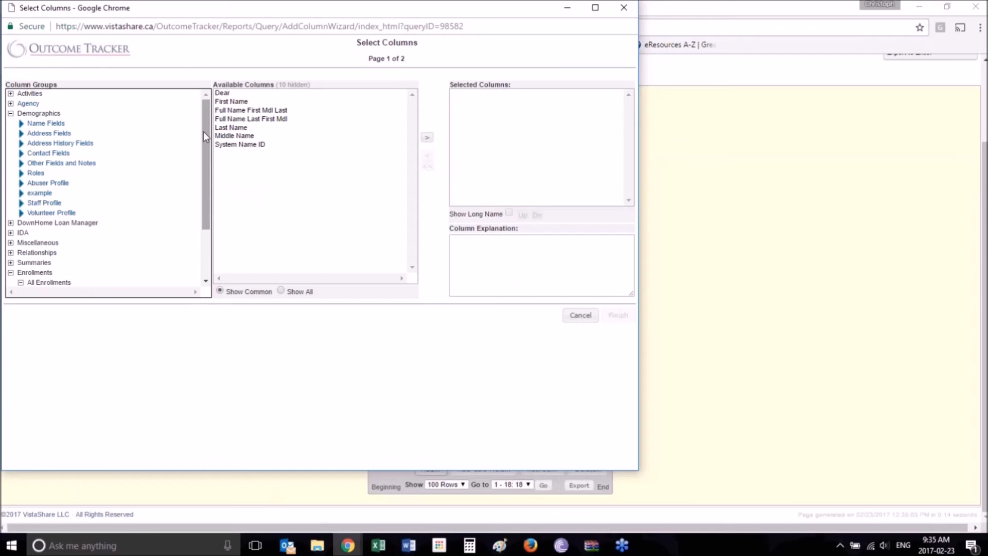
List the available columns of the personal query Test Demographics, found among the advanced column groups' queries.
{"action": "left_click_drag", "start_coordinate": [203, 132], "coordinate": [212, 221]}
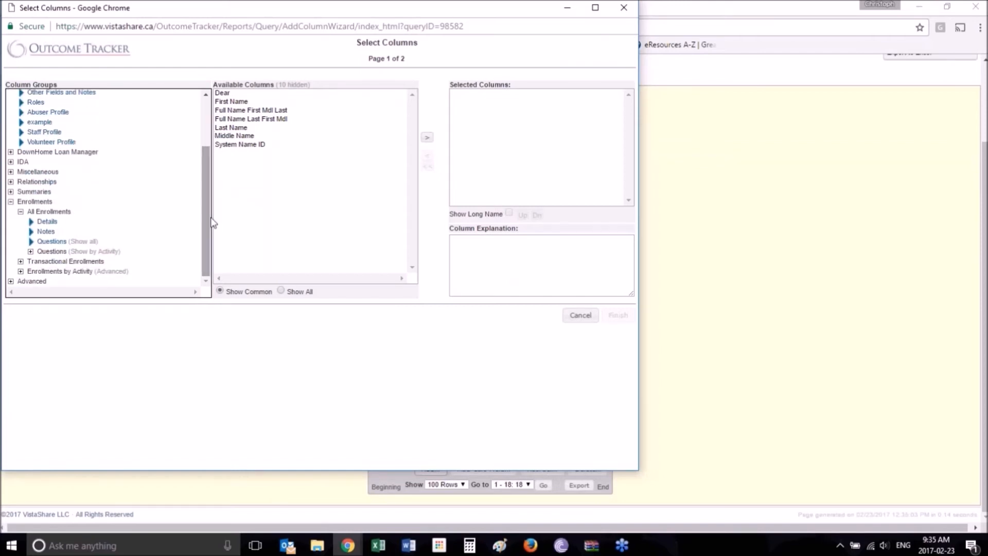
{"action": "left_click", "coordinate": [33, 285]}
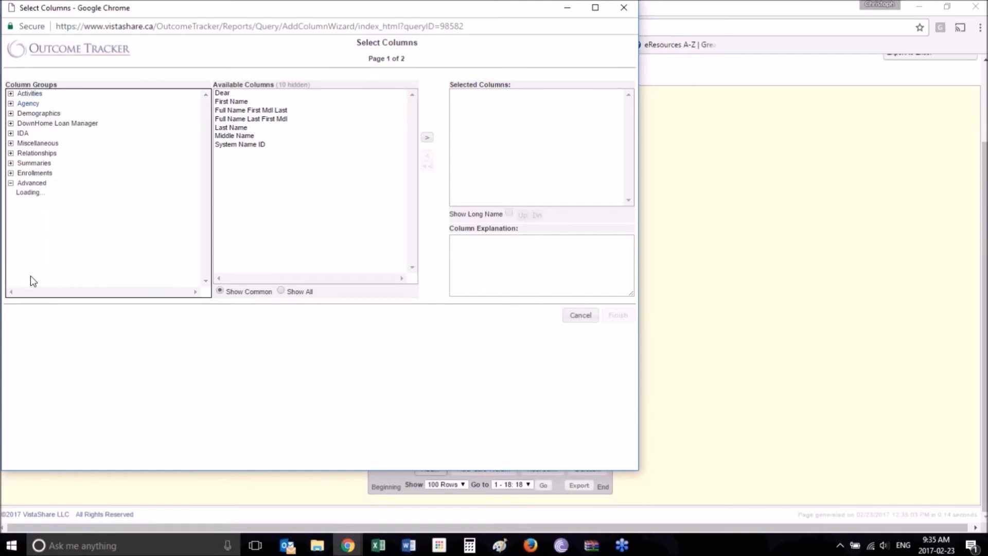
{"action": "left_click", "coordinate": [40, 195]}
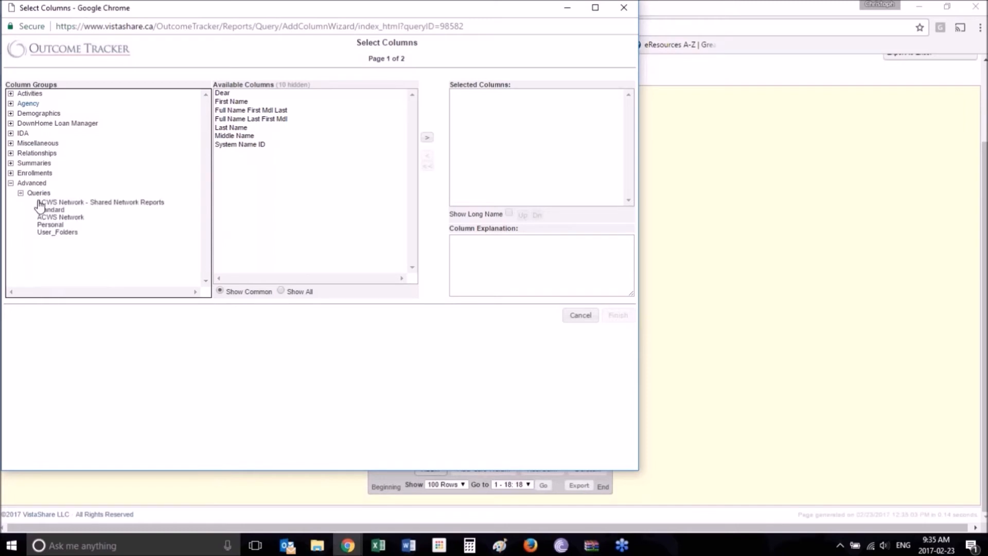
{"action": "left_click", "coordinate": [51, 234]}
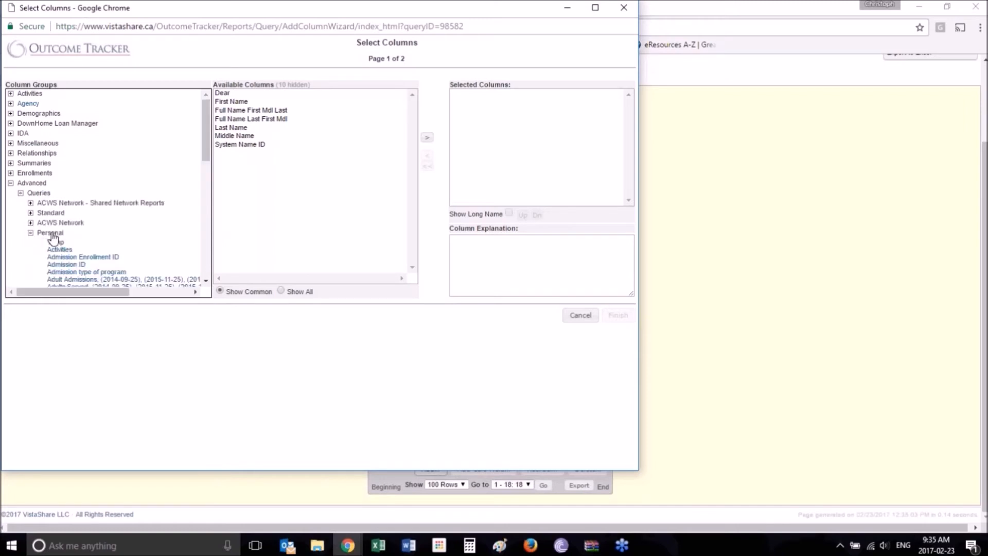
{"action": "scroll", "coordinate": [121, 180], "scroll_direction": "down", "scroll_amount": 1}
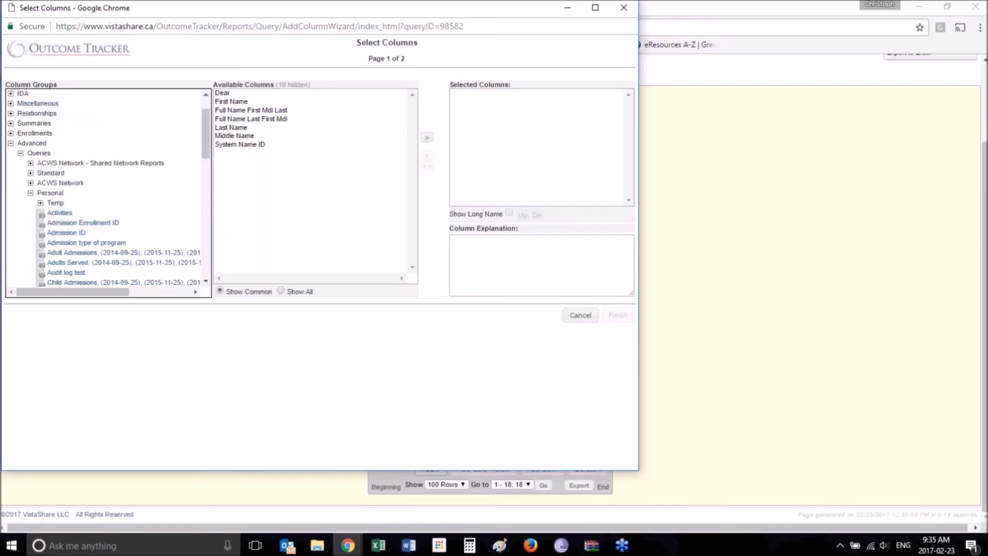
{"action": "scroll", "coordinate": [77, 187], "scroll_direction": "down", "scroll_amount": 10}
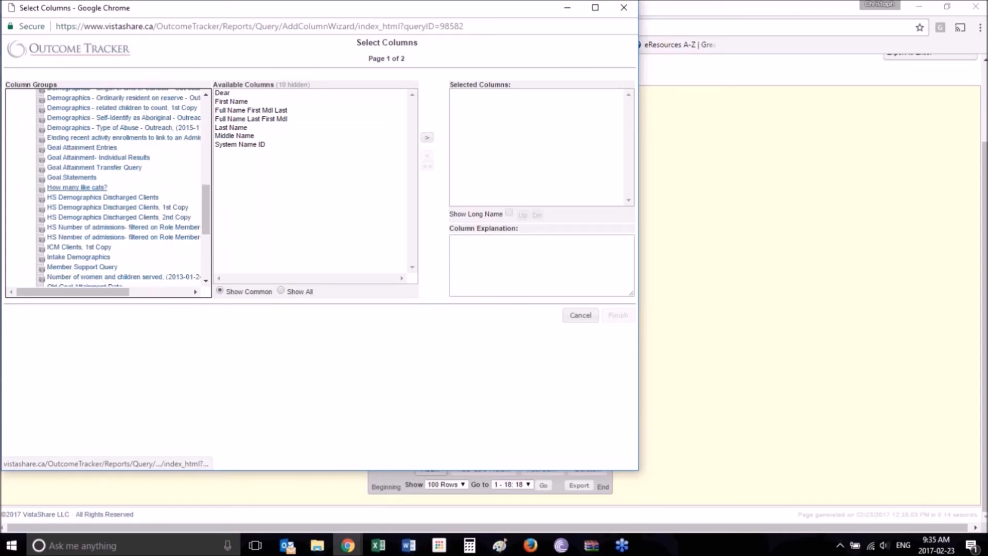
{"action": "scroll", "coordinate": [77, 188], "scroll_direction": "down", "scroll_amount": 6}
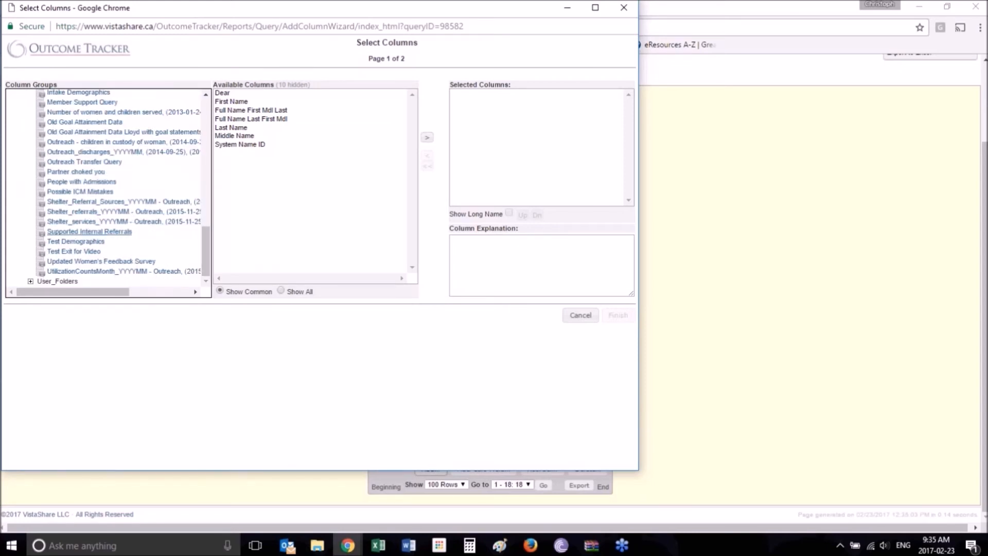
{"action": "left_click", "coordinate": [78, 242]}
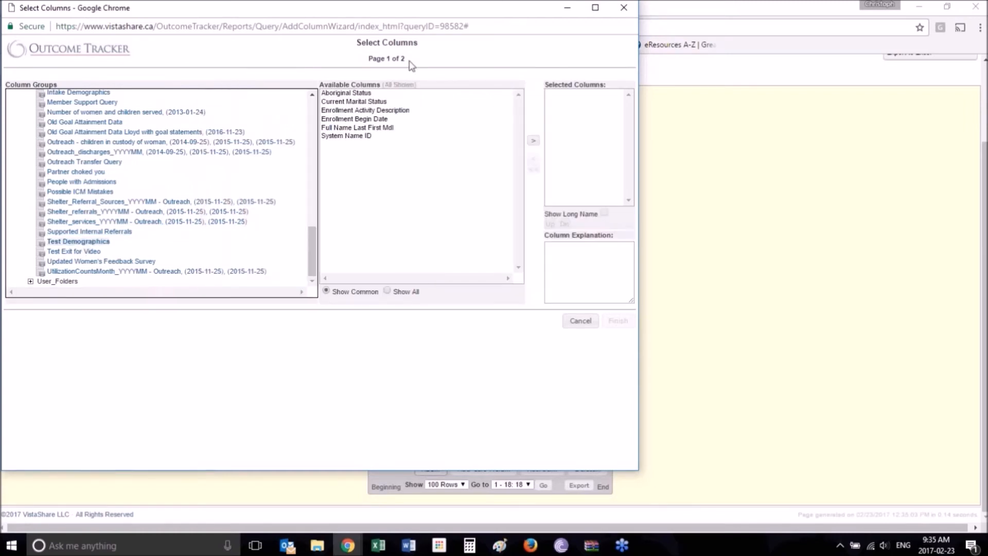
Add Aboriginal Status and Current Marital Status from Test Demographics to the selected columns.
{"action": "left_click", "coordinate": [368, 93]}
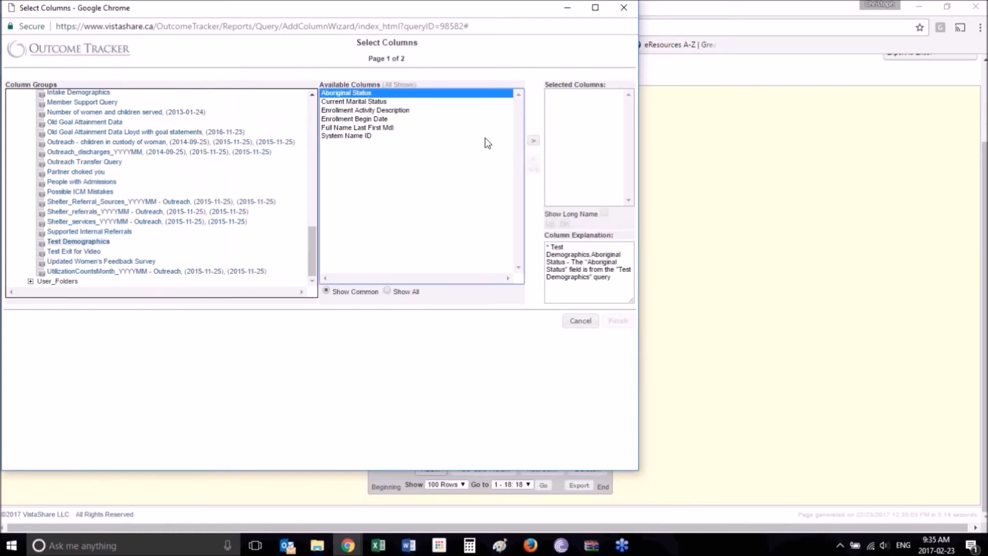
{"action": "left_click", "coordinate": [371, 102], "text": "ctrl"}
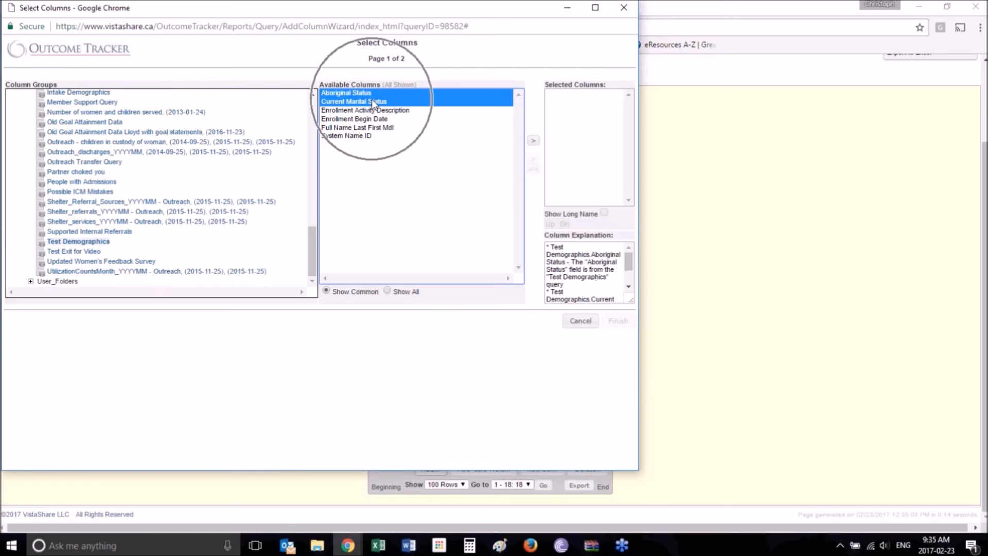
{"action": "left_click", "coordinate": [534, 142]}
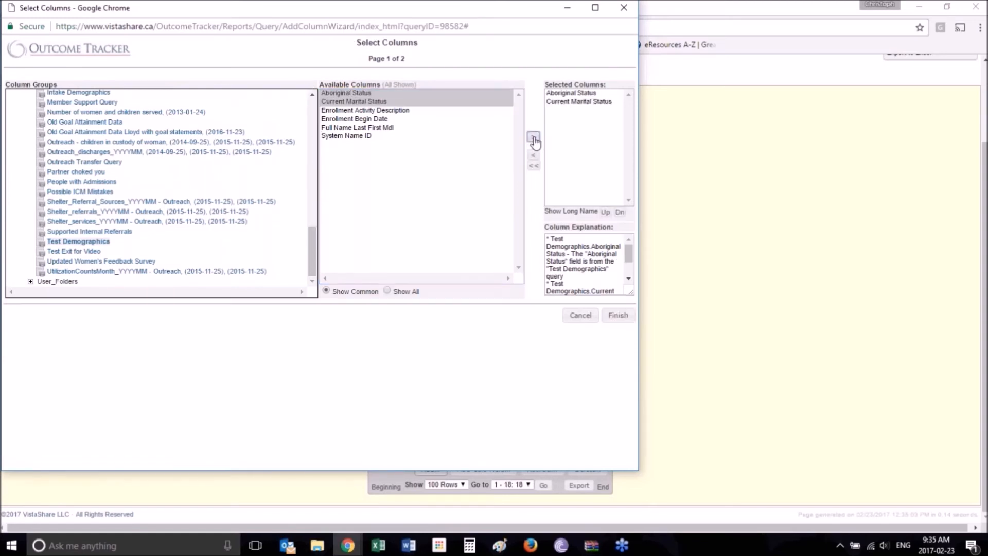
Join Test Exit for Video to Test Demographics on System Name ID, including records that exist in the primary query, and finish adding the columns.
{"action": "left_click", "coordinate": [618, 315]}
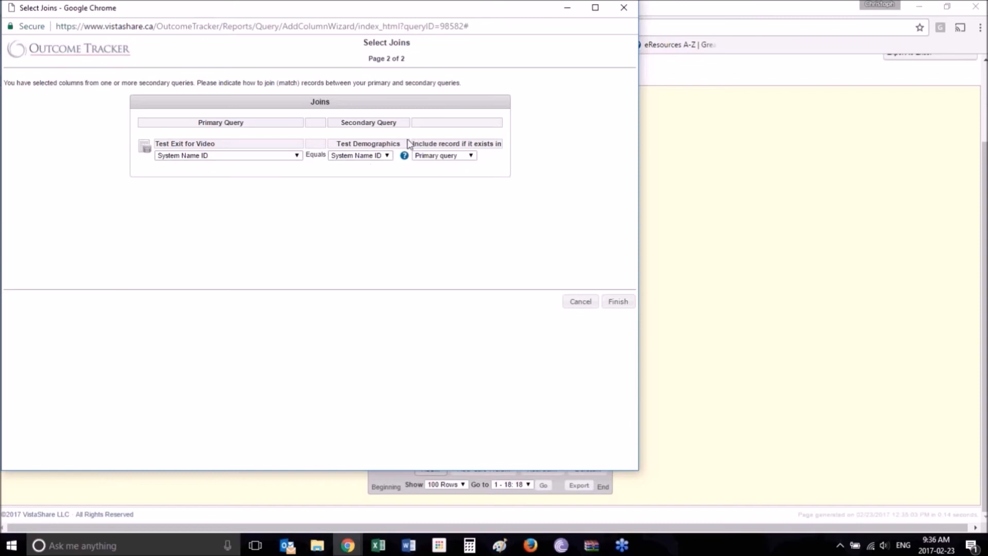
{"action": "left_click", "coordinate": [470, 157]}
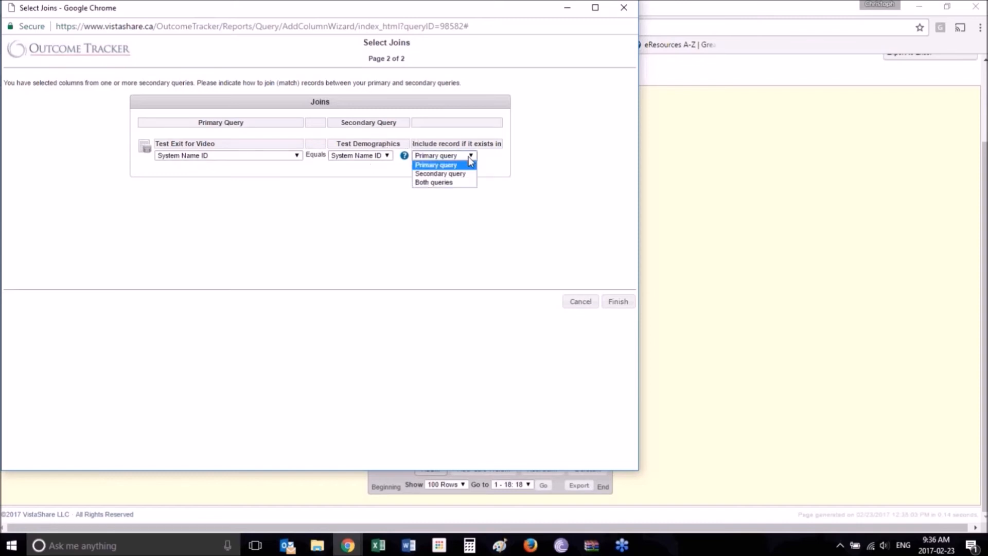
{"action": "left_click", "coordinate": [478, 155]}
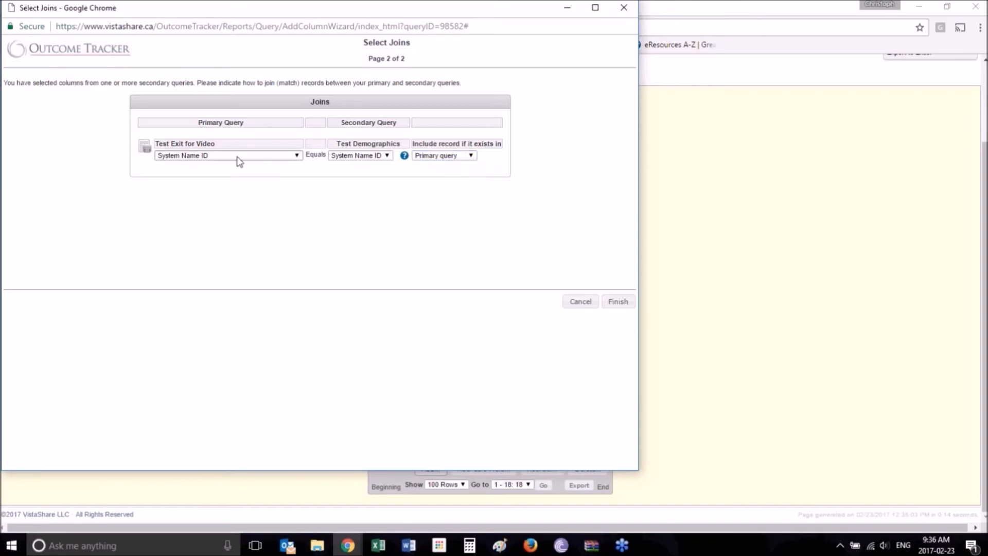
{"action": "double_click", "coordinate": [387, 143]}
{"action": "left_click", "coordinate": [386, 143]}
{"action": "key", "text": "ctrl"}
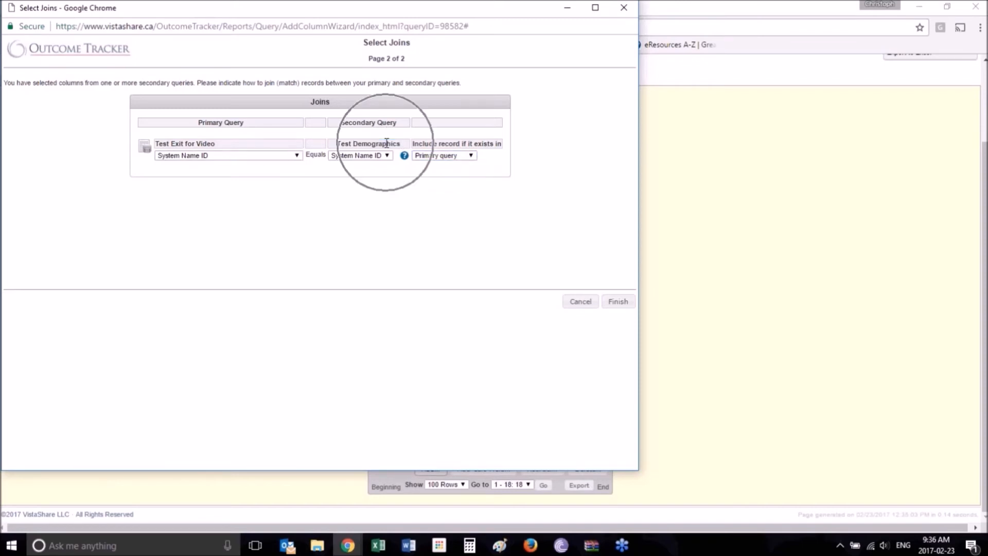
{"action": "key", "text": "ctrl"}
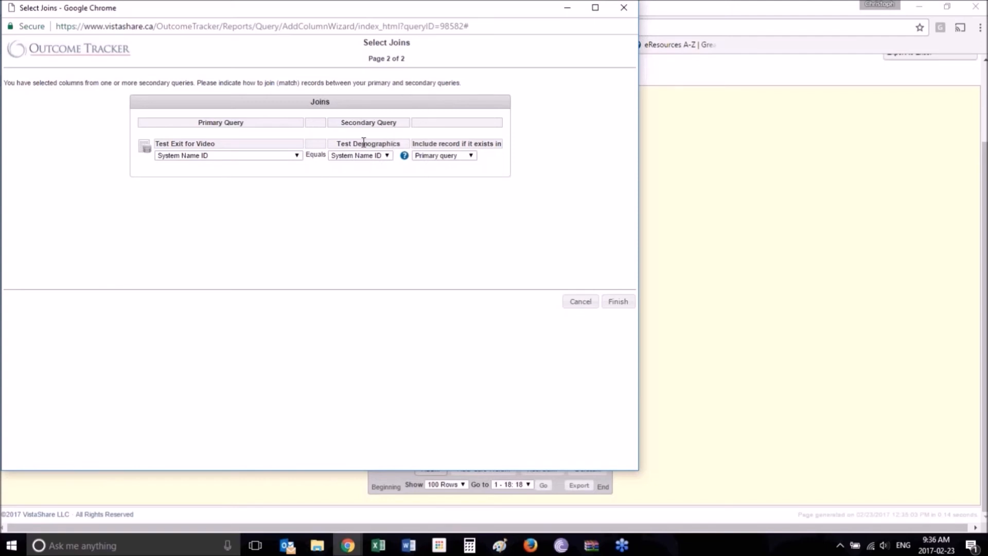
{"action": "key", "text": "ctrl"}
{"action": "key", "text": "ctrl"}
{"action": "left_click", "coordinate": [444, 155]}
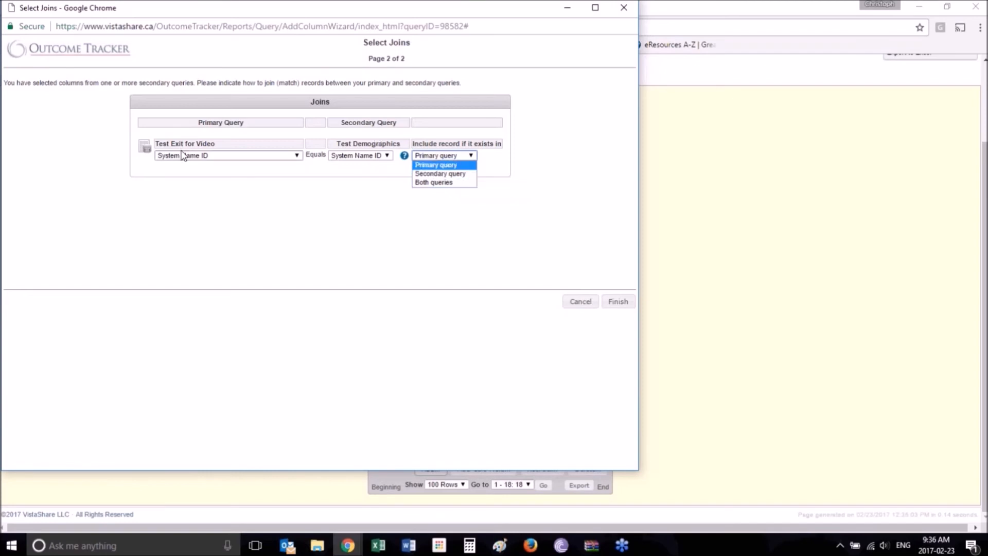
{"action": "left_click", "coordinate": [388, 201]}
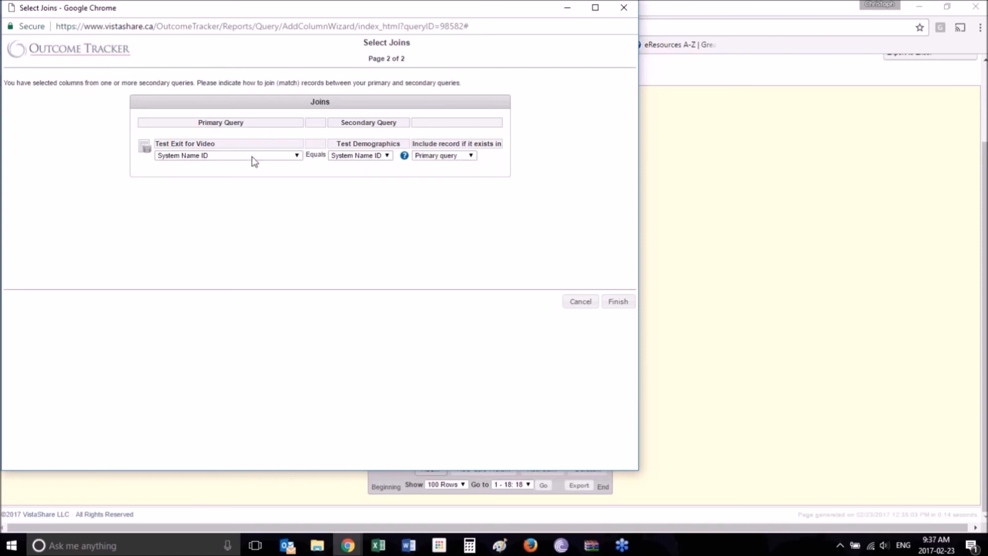
{"action": "left_click", "coordinate": [616, 304]}
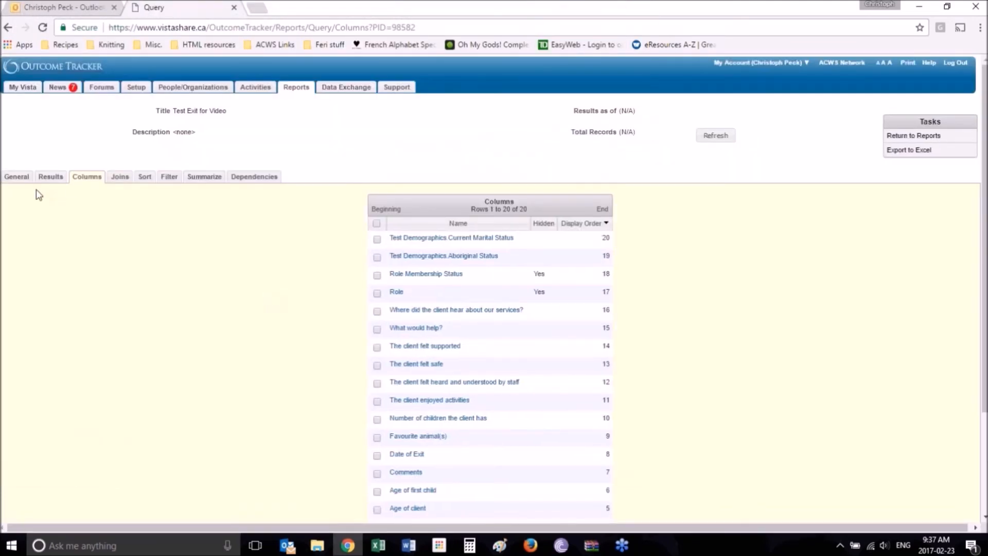
Check the Test Exit for Video results for the added demographic columns and examine which items the query depends on.
{"action": "left_click", "coordinate": [53, 178]}
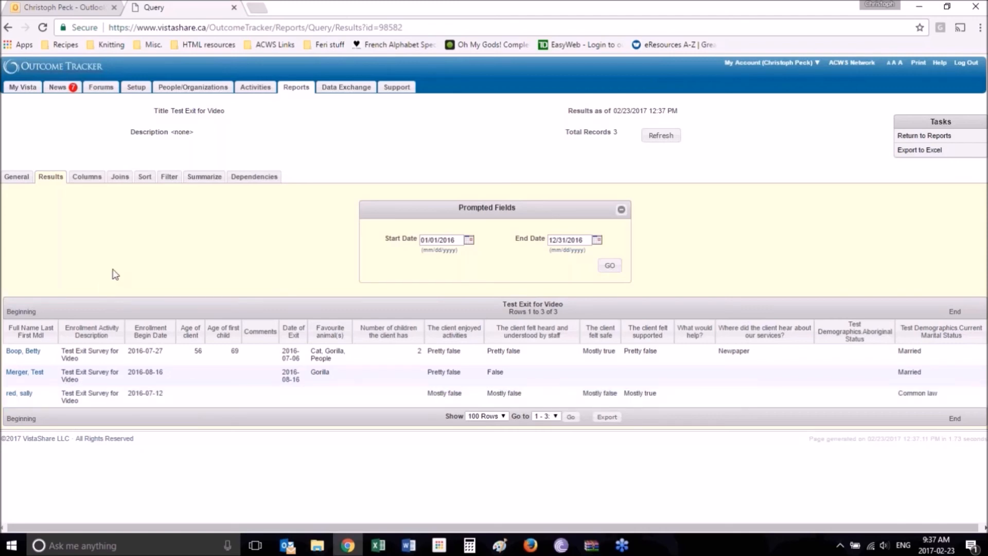
{"action": "left_click", "coordinate": [256, 181]}
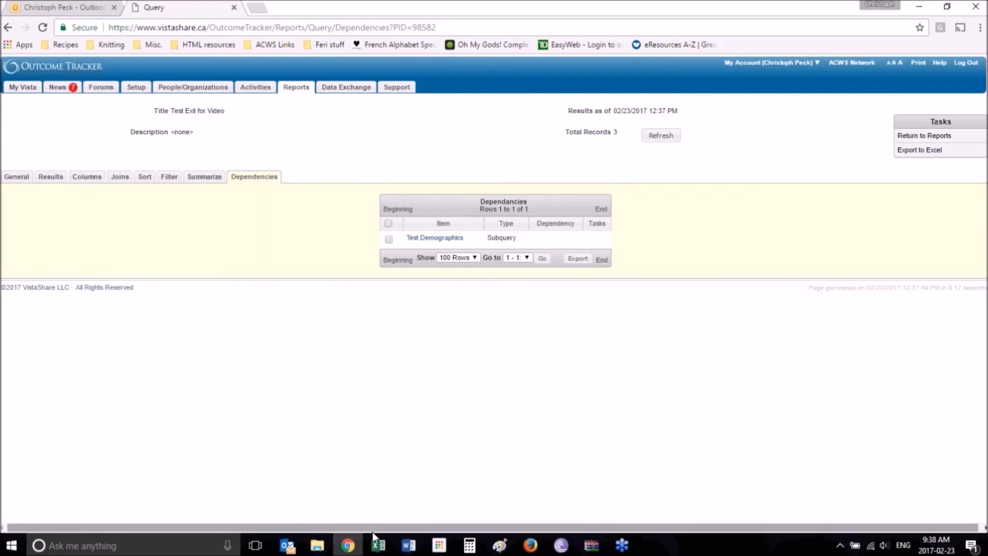
{"action": "mouse_move", "coordinate": [379, 545]}
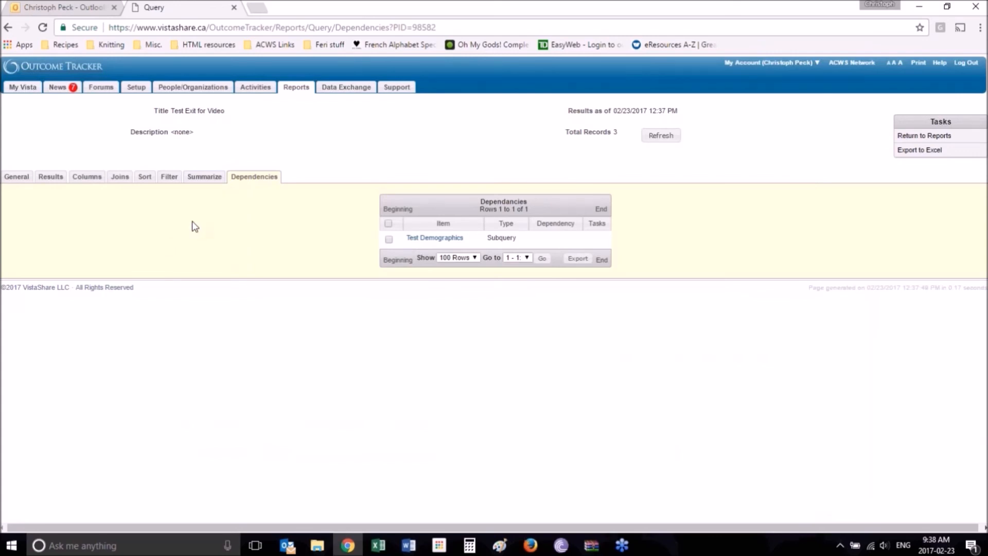
Review the query's sort order, filter criteria and summarization settings, followed by its dependencies and column list.
{"action": "left_click", "coordinate": [144, 177]}
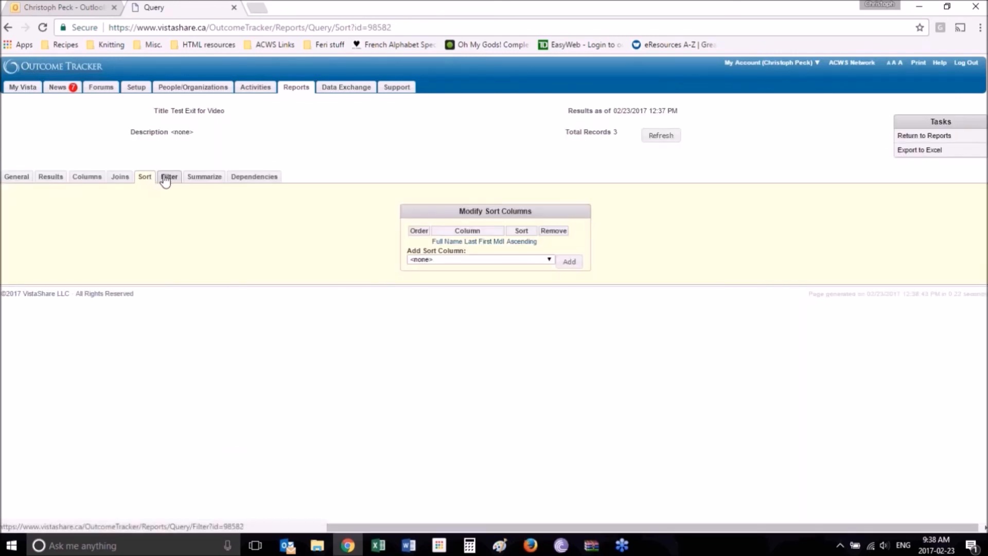
{"action": "left_click", "coordinate": [166, 178]}
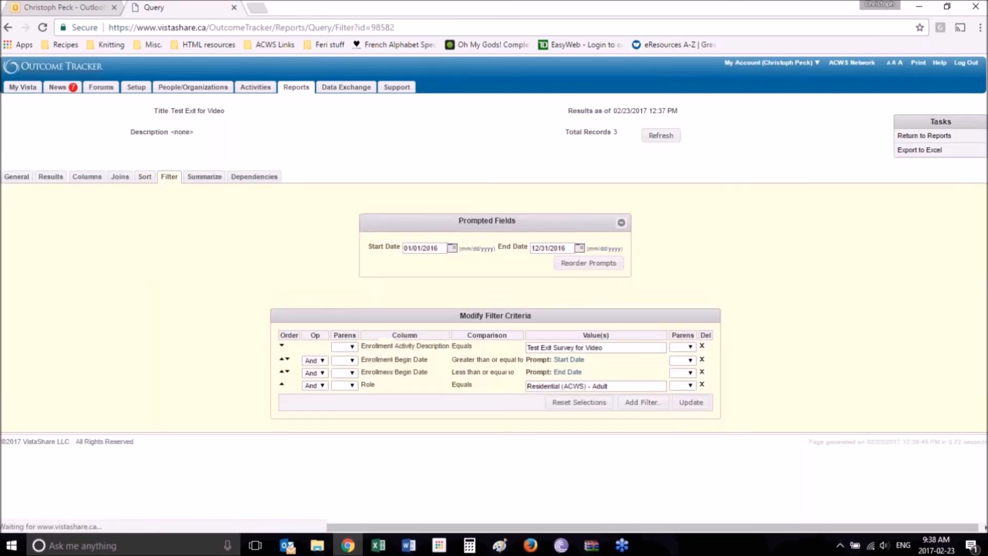
{"action": "left_click", "coordinate": [198, 177]}
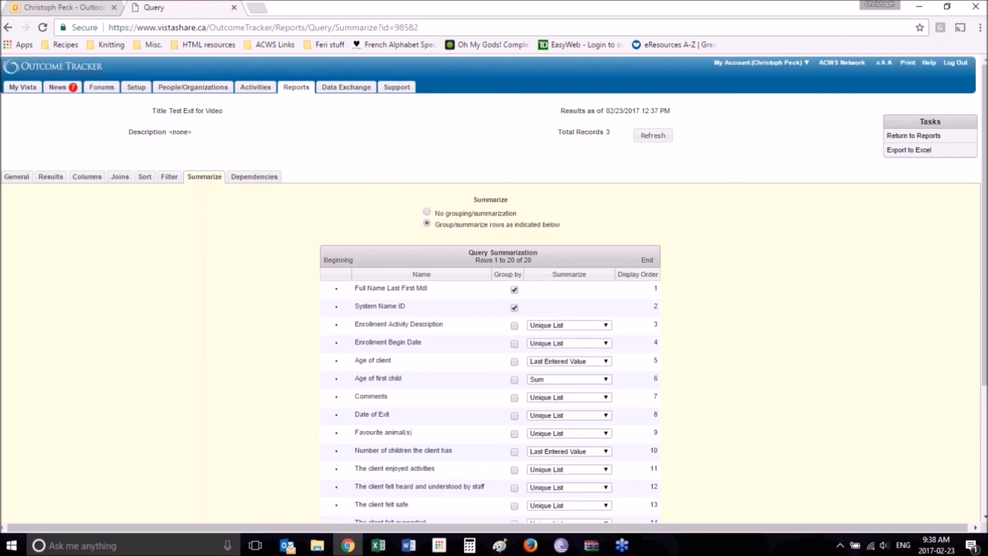
{"action": "left_click", "coordinate": [247, 179]}
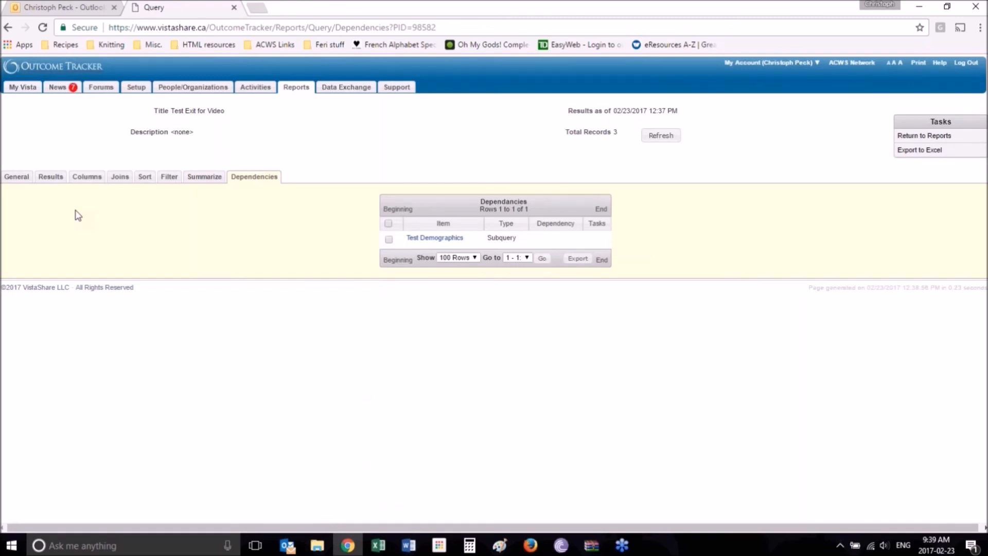
{"action": "left_click", "coordinate": [87, 177]}
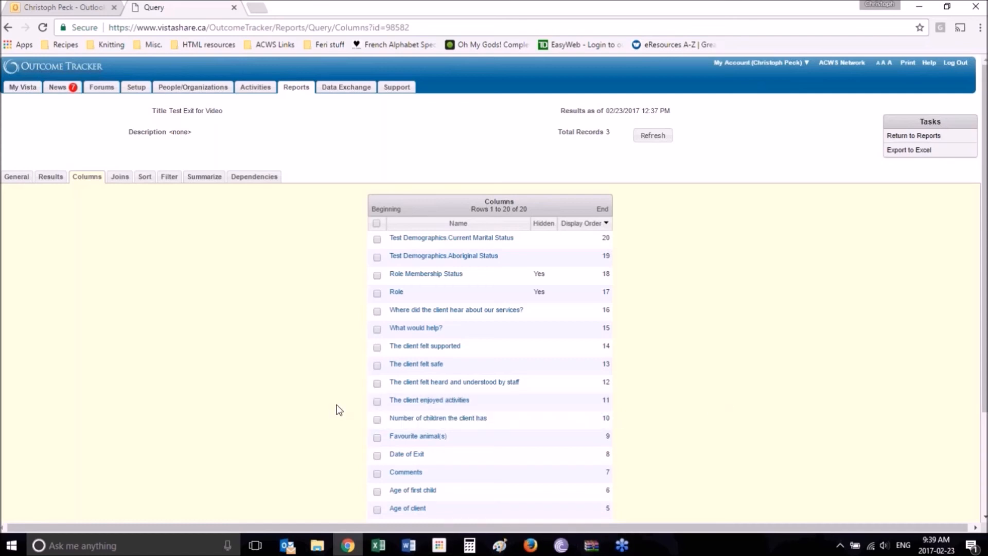
{"action": "mouse_move", "coordinate": [624, 549]}
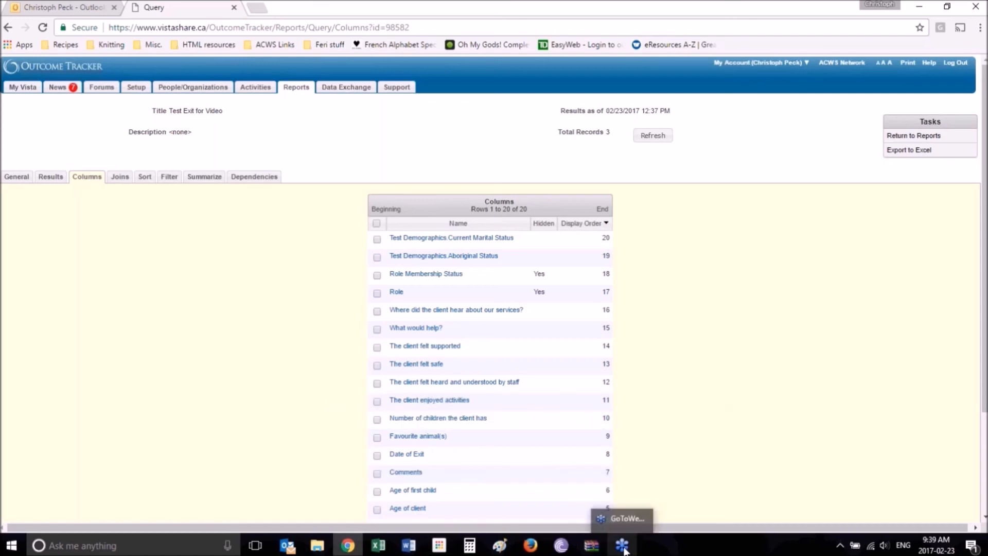